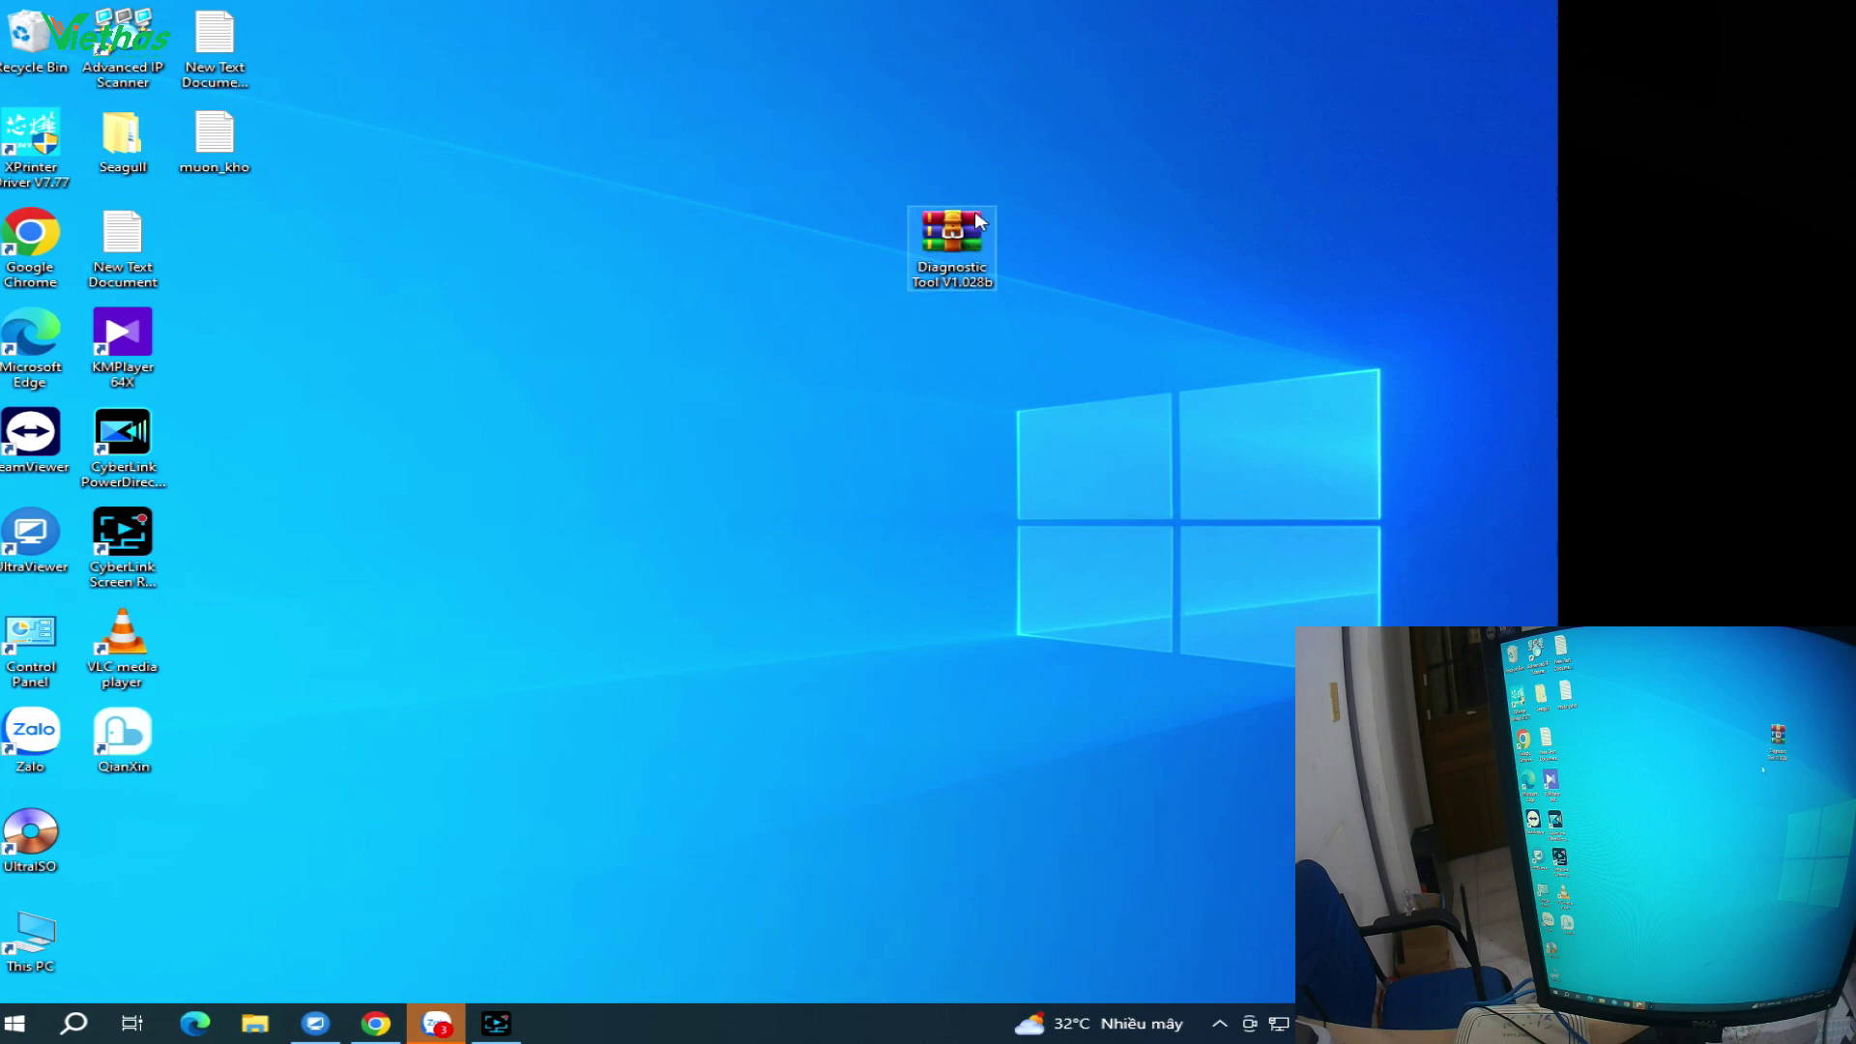
Extract the Diagnostic Tool V1.028b archive into its own folder on the desktop and launch Diagnostic Tool from that folder
{"action": "left_click_drag", "start_coordinate": [957, 286], "coordinate": [867, 266]}
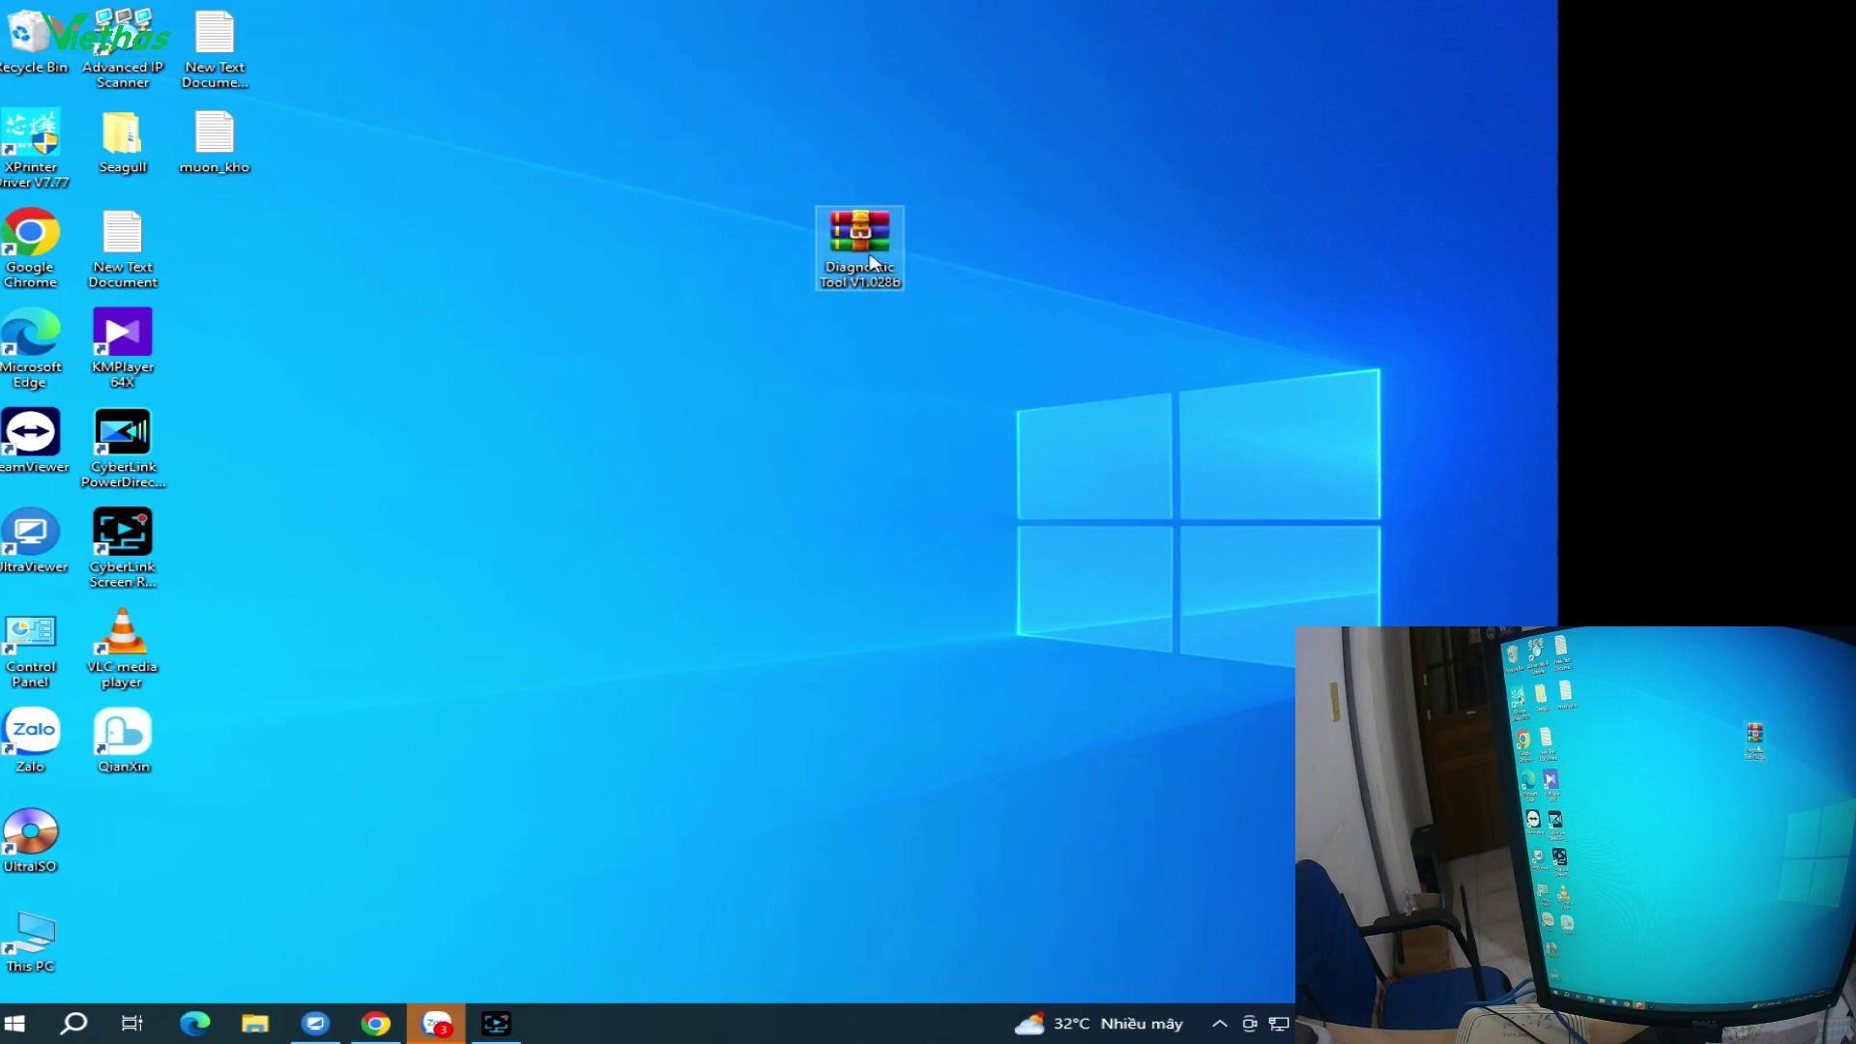
{"action": "right_click", "coordinate": [863, 267]}
{"action": "left_click", "coordinate": [966, 381]}
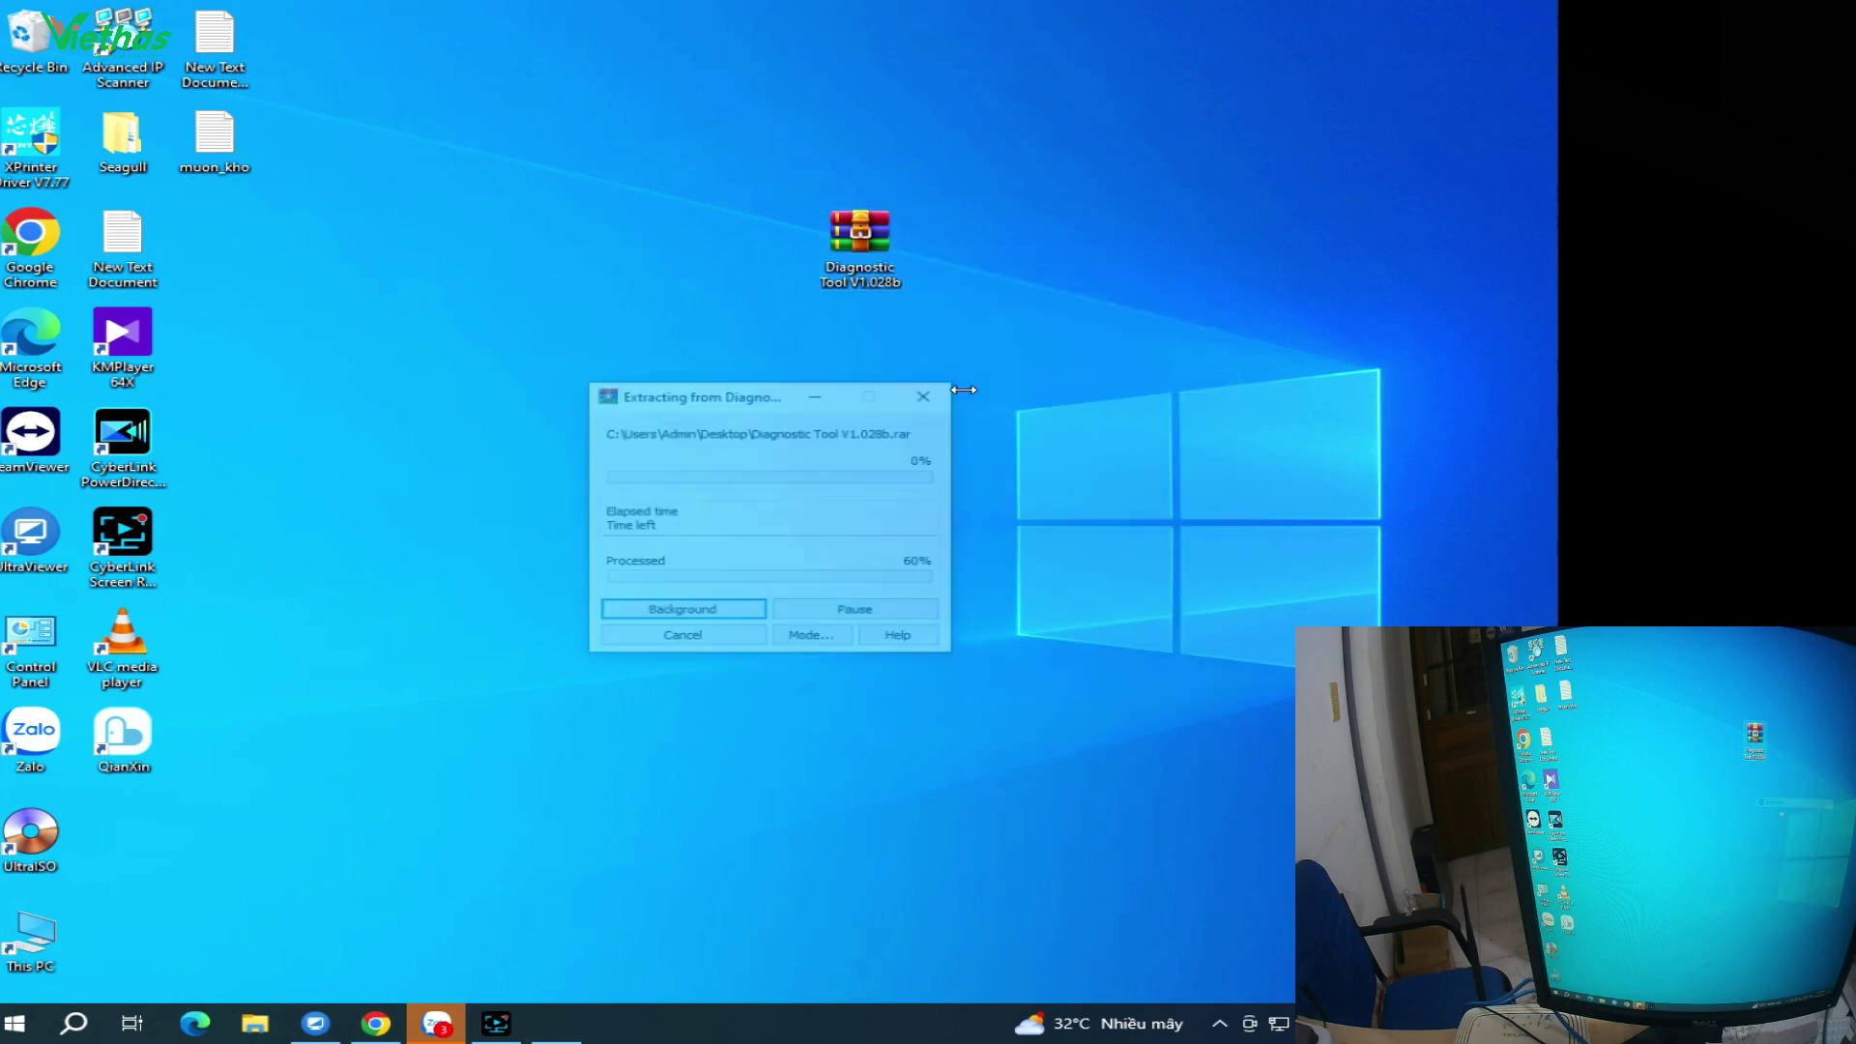
{"action": "left_click_drag", "start_coordinate": [130, 837], "coordinate": [873, 350]}
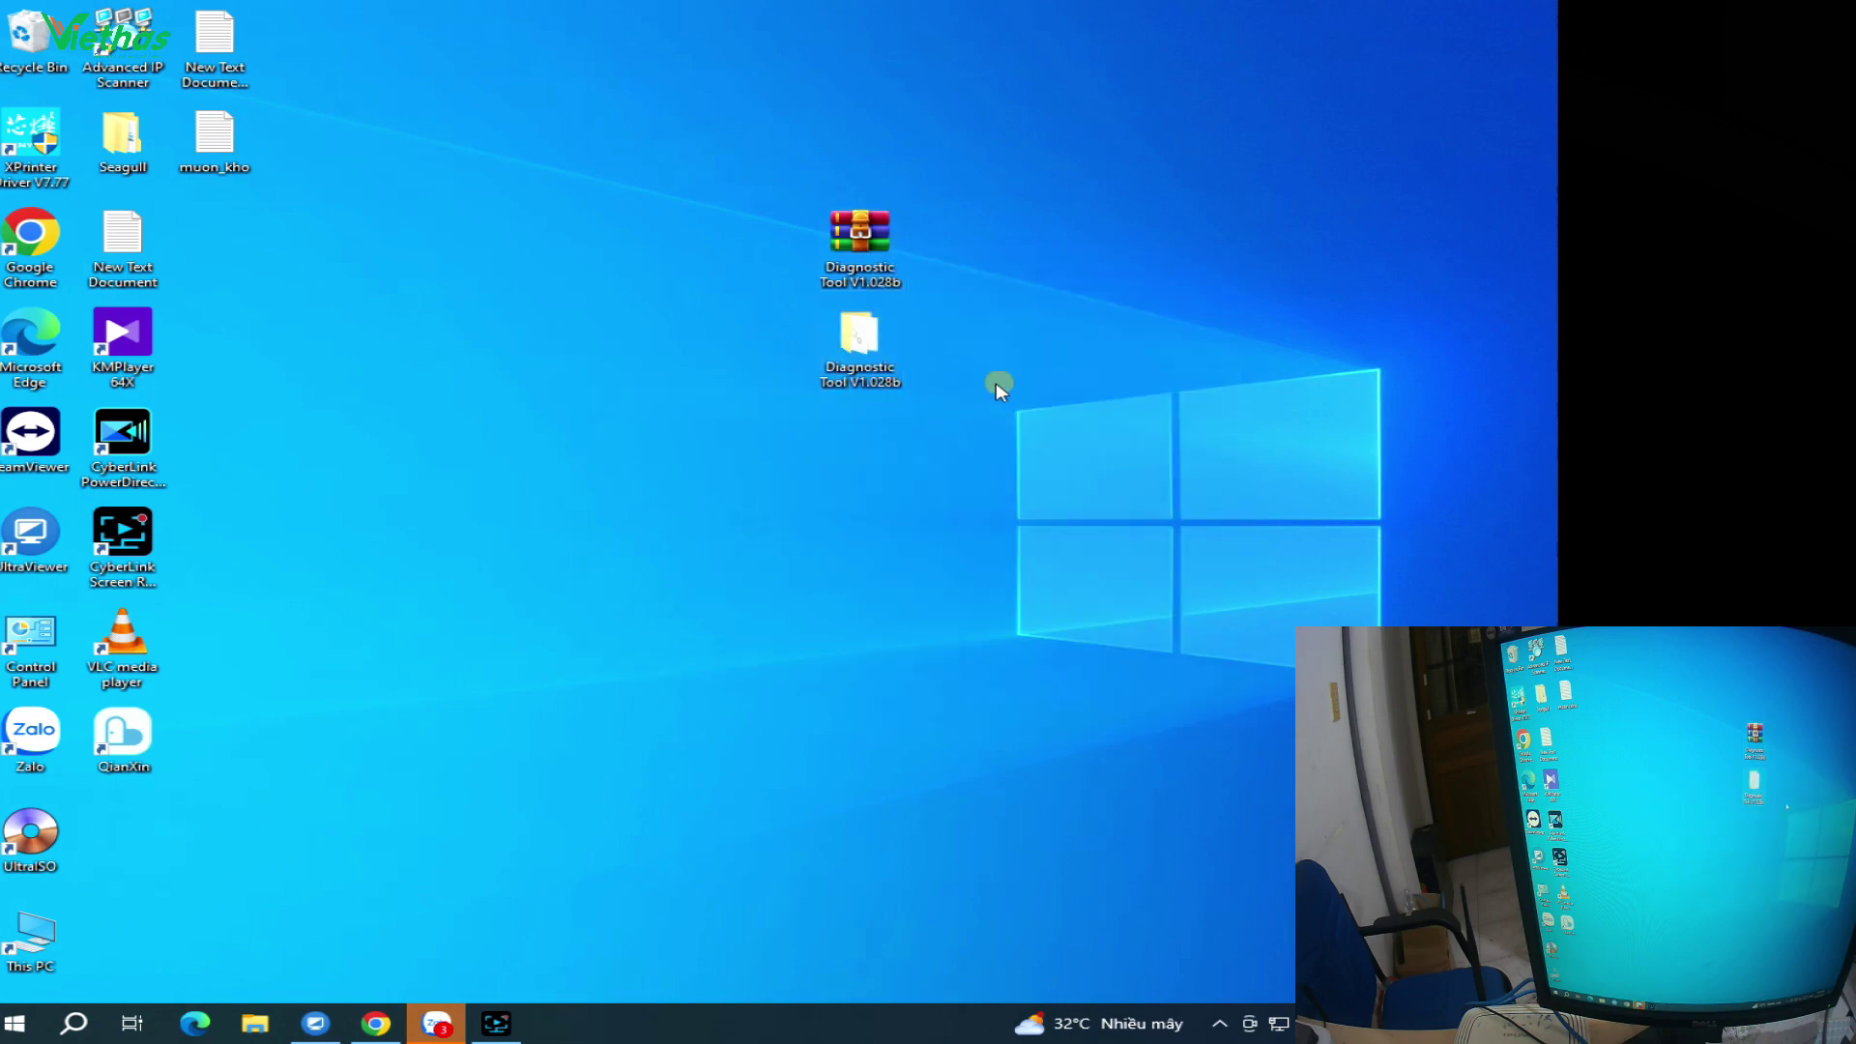
{"action": "double_click", "coordinate": [859, 341]}
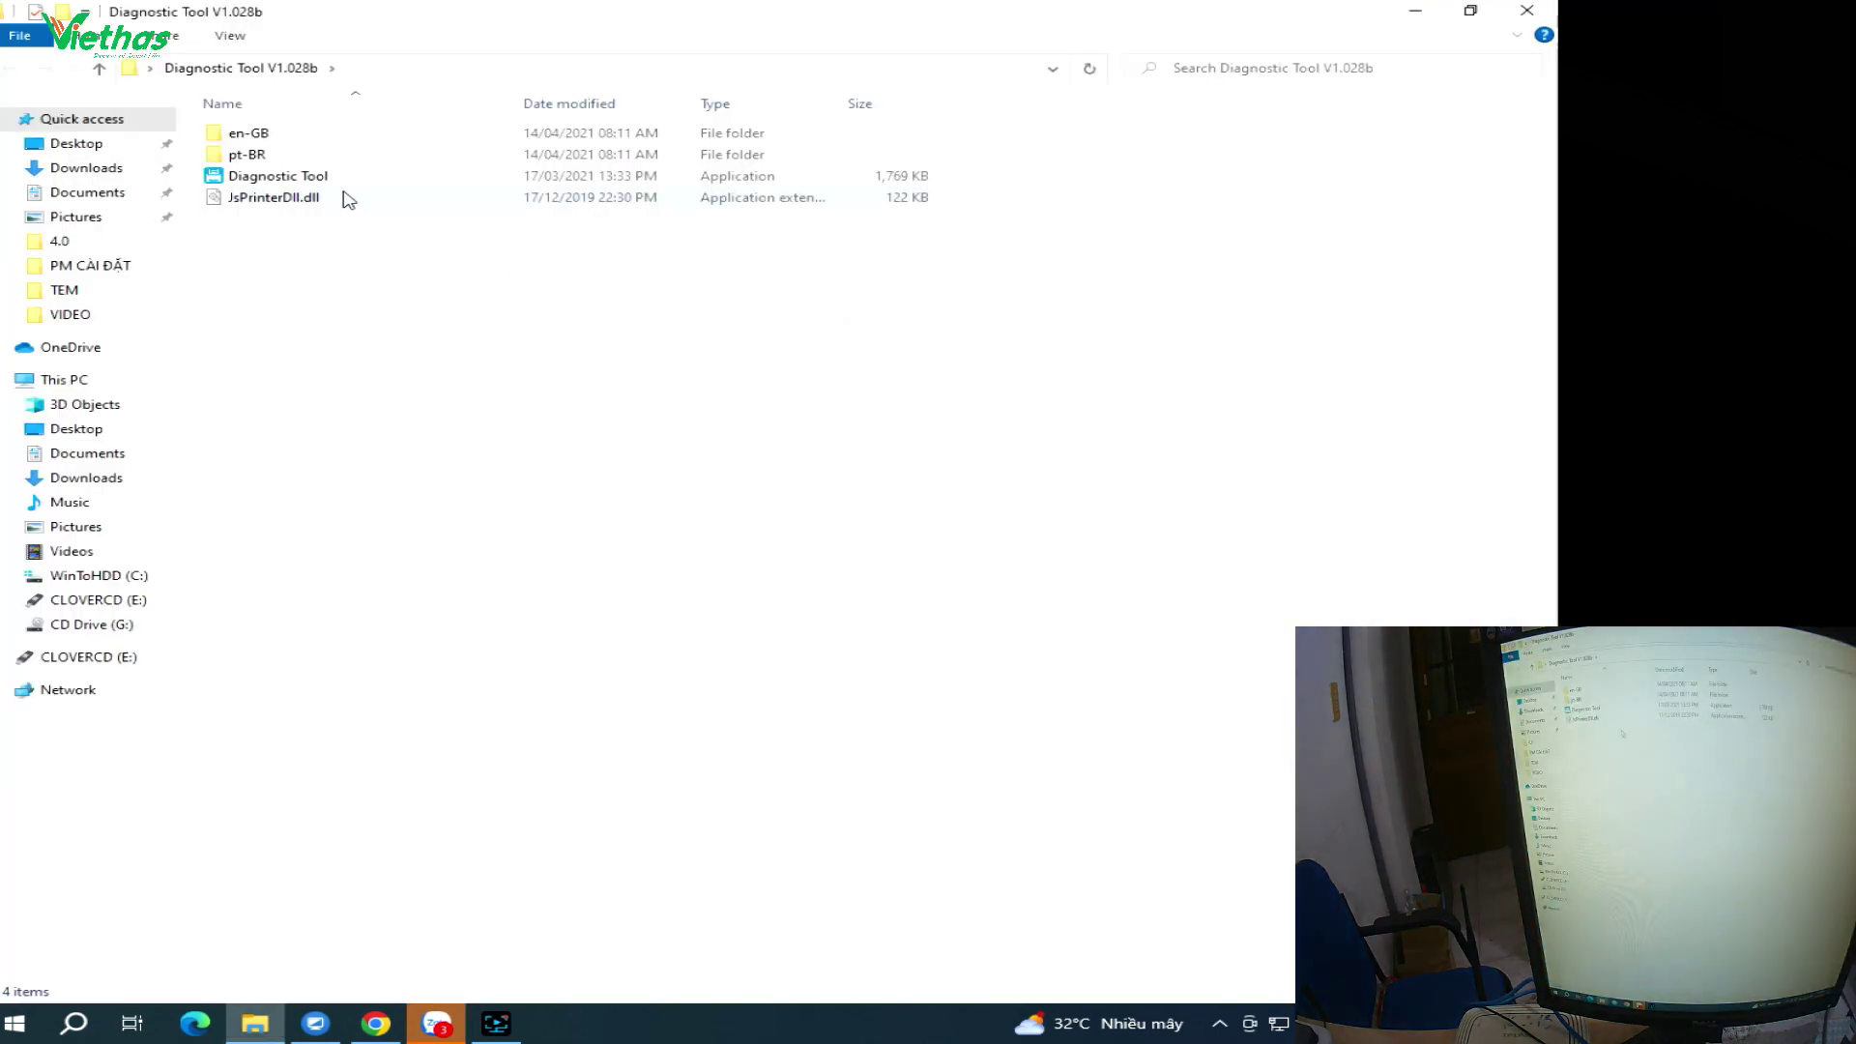
{"action": "left_click", "coordinate": [309, 183]}
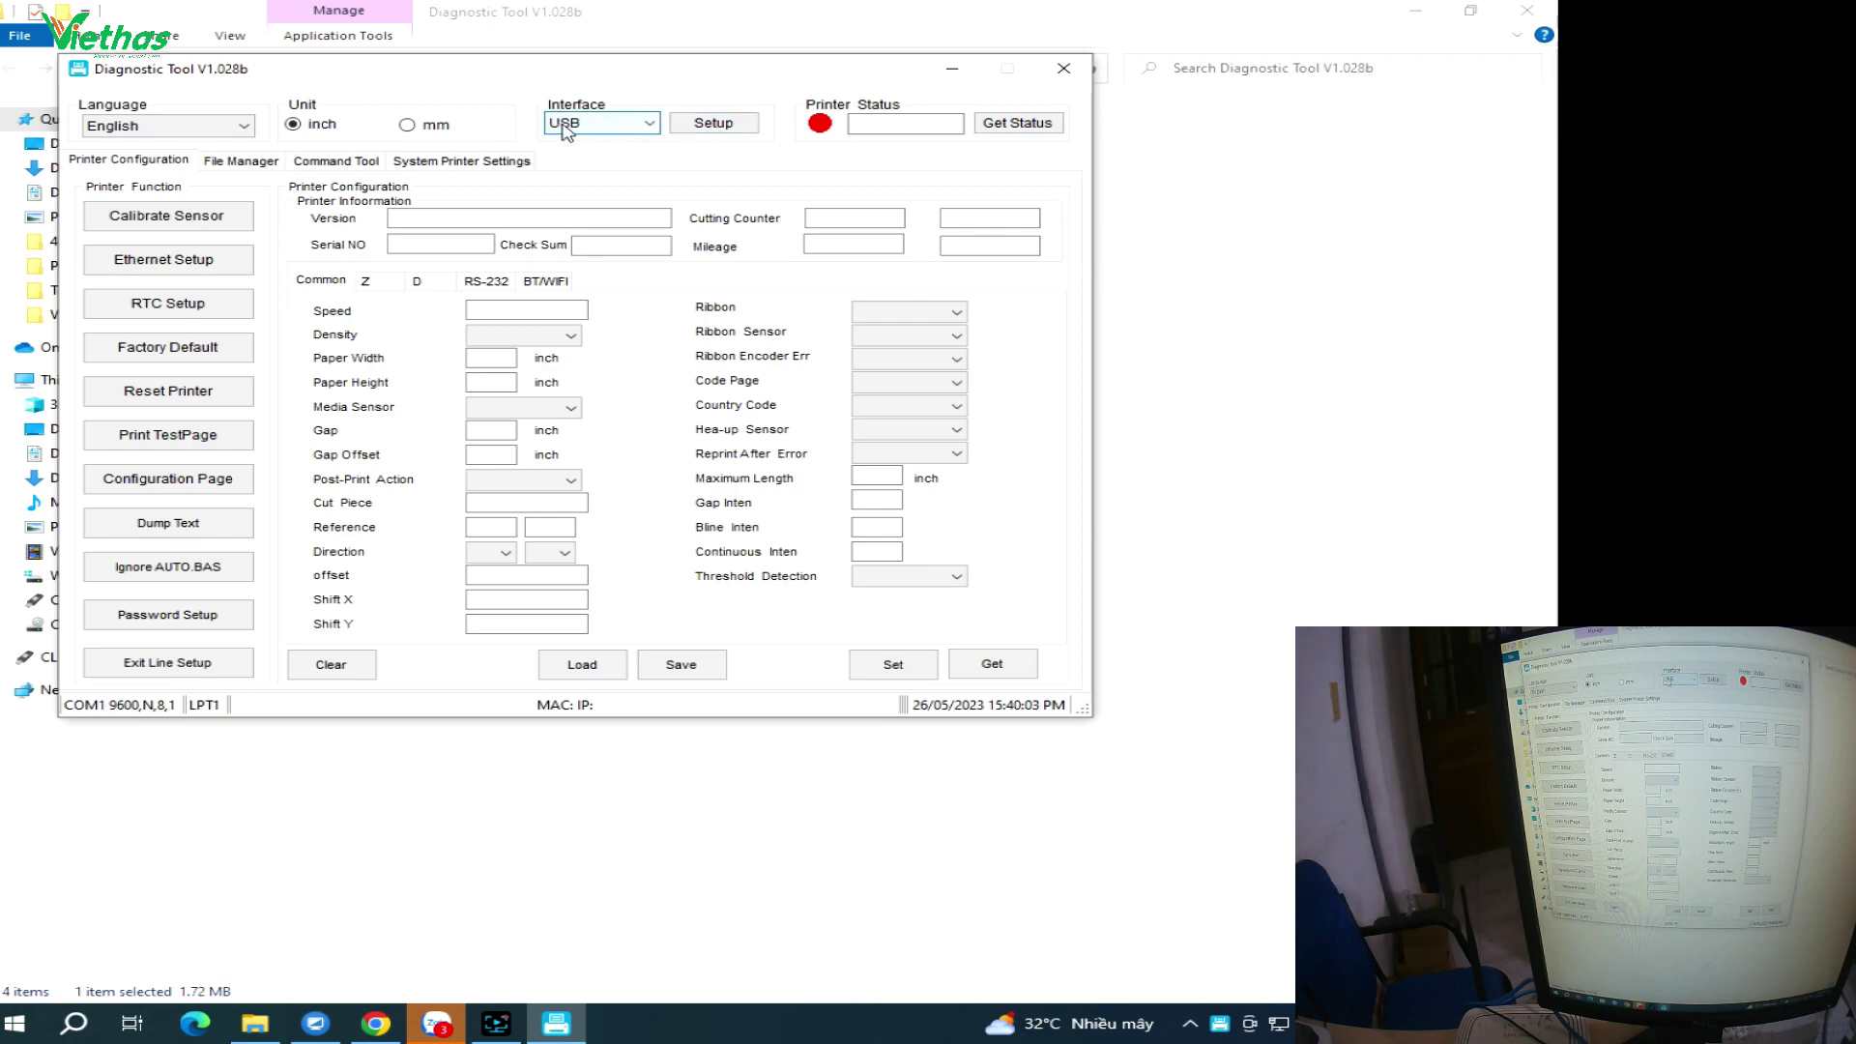
Confirm the XprinterXP-420B on port USB2 as the USB printer and retrieve its status and configuration
{"action": "left_click", "coordinate": [711, 123]}
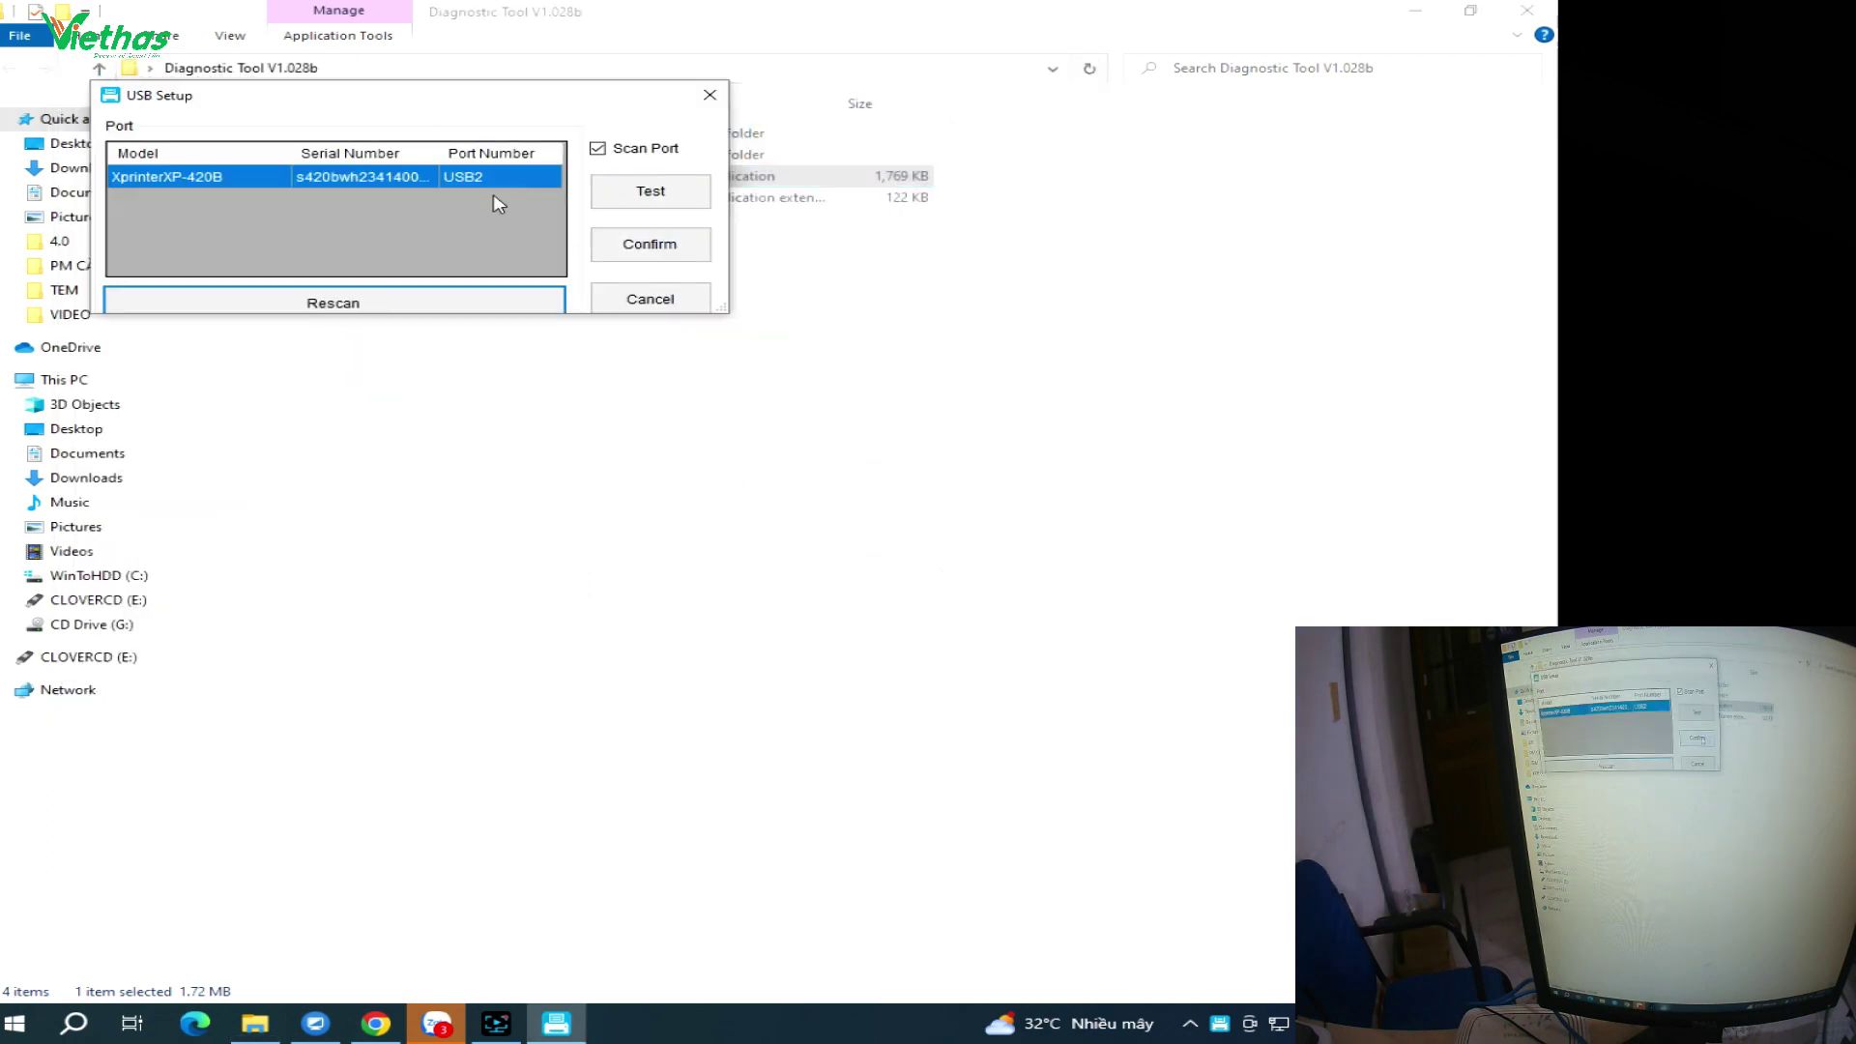
{"action": "left_click", "coordinate": [688, 249]}
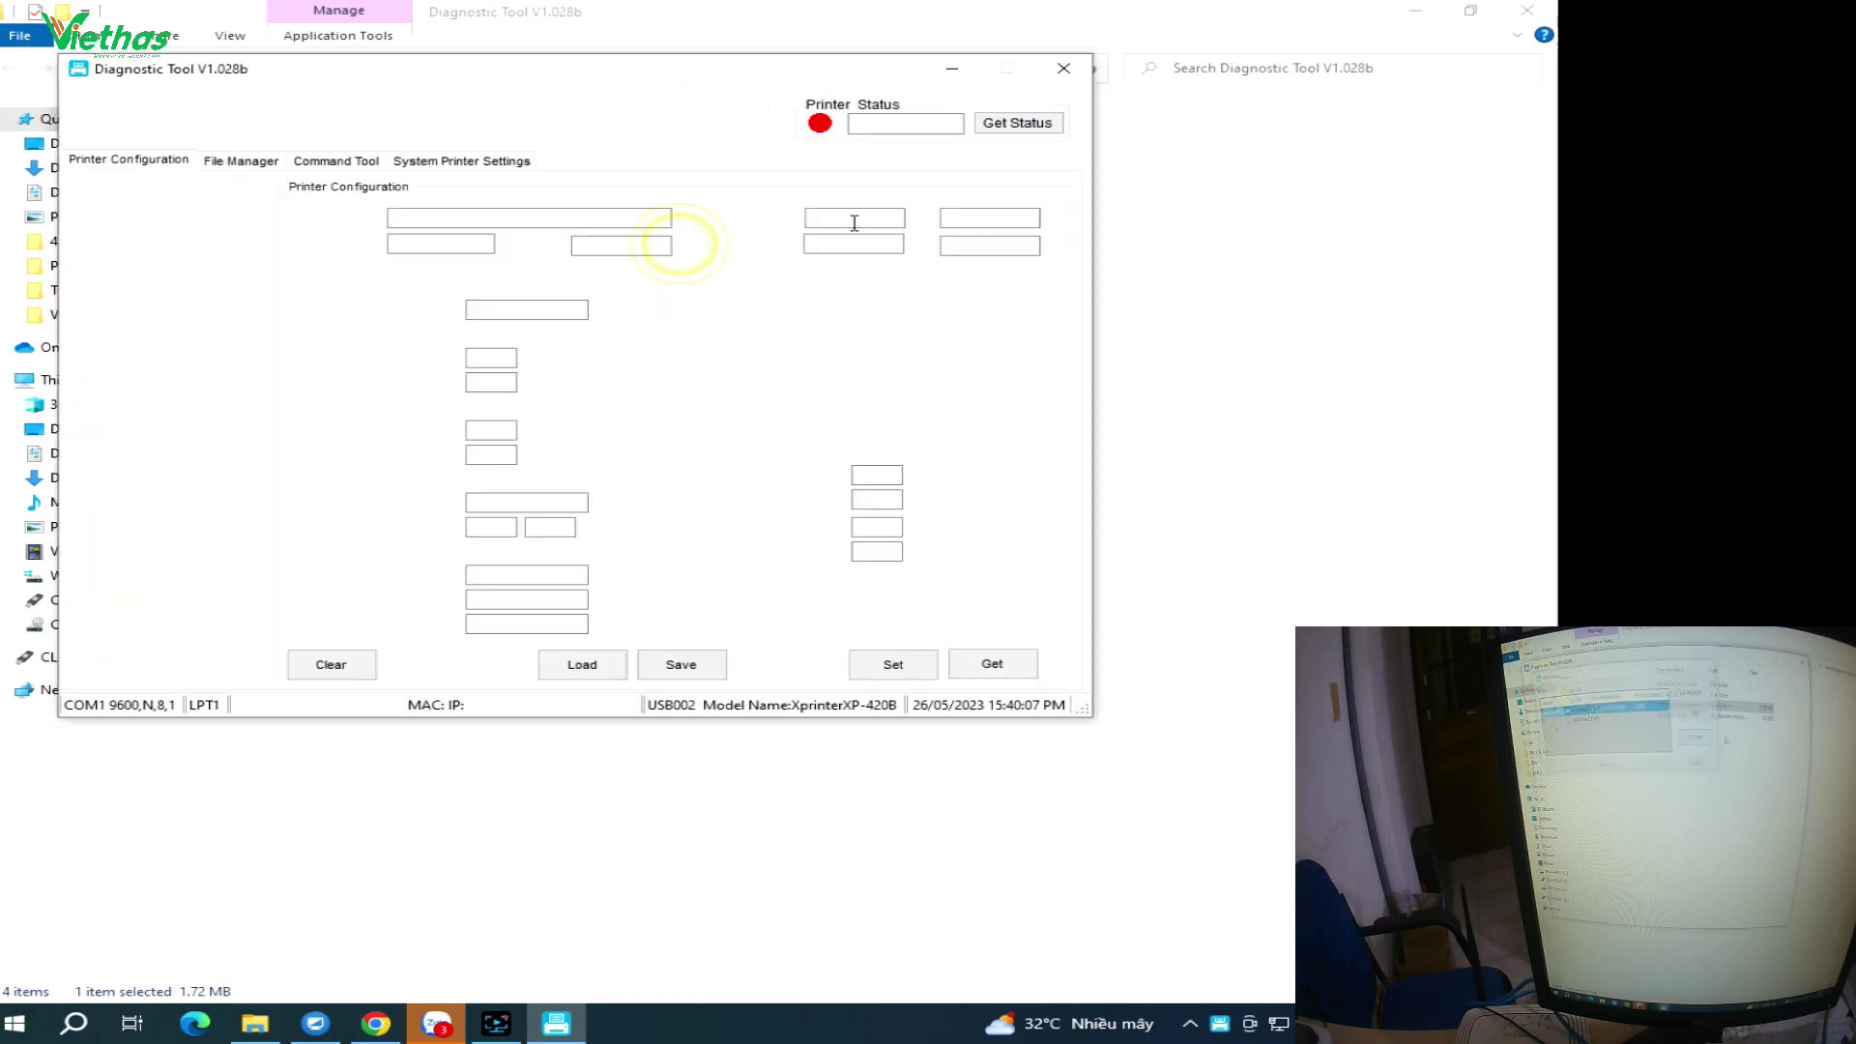
{"action": "left_click", "coordinate": [1022, 126]}
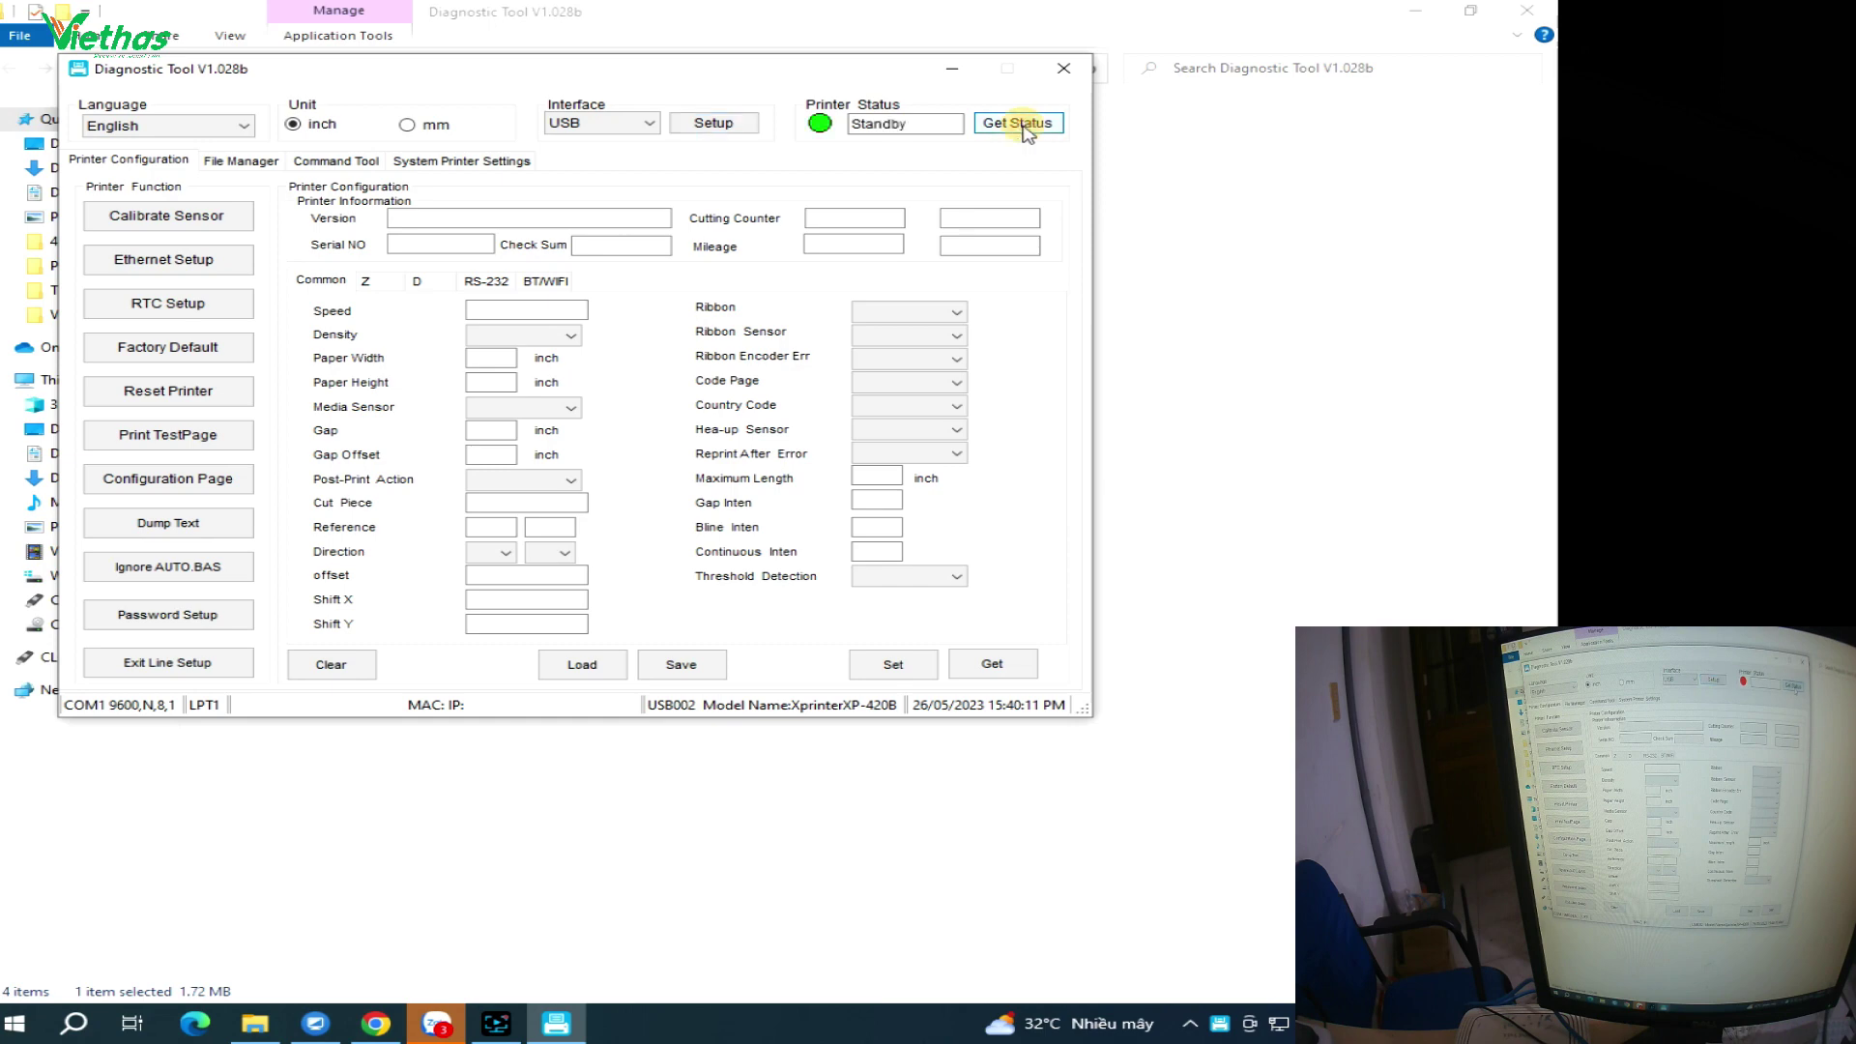
{"action": "left_click", "coordinate": [993, 667]}
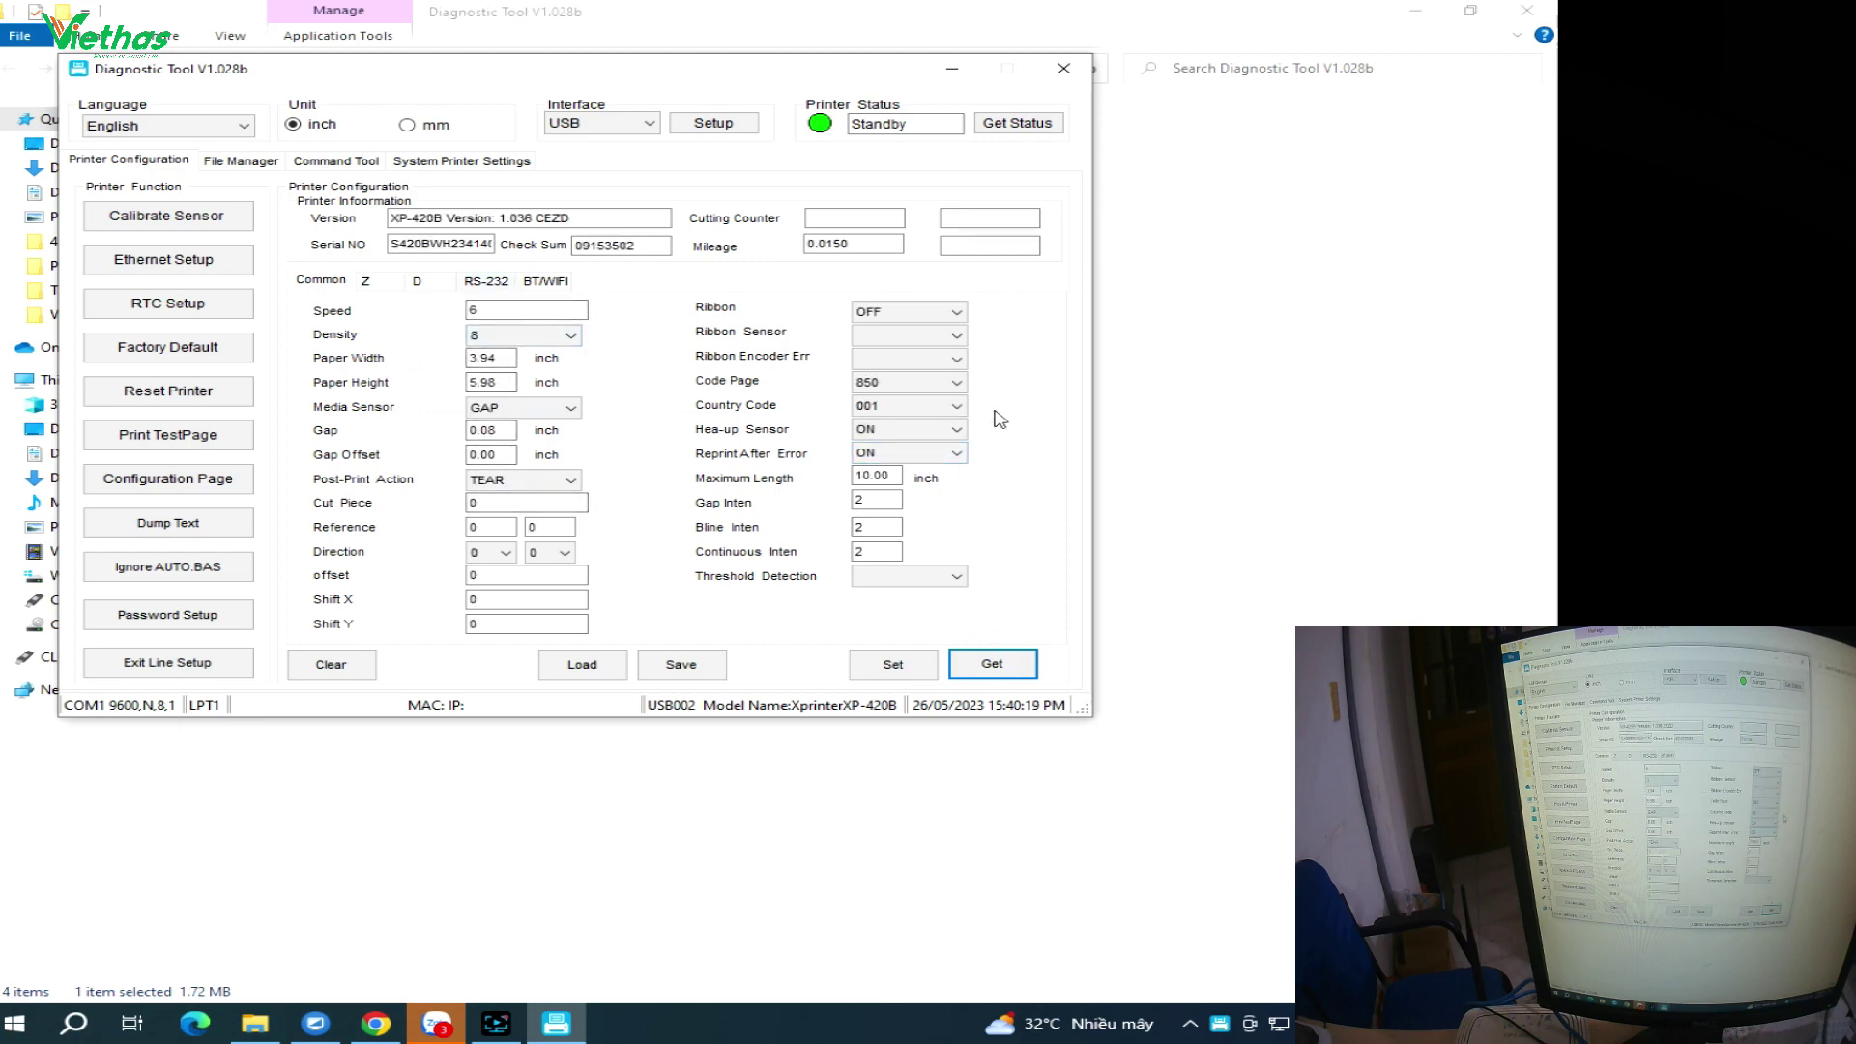
Scan for wireless networks in the printer's BT/WIFI settings and choose TP-LINK_D29974 as the STA network
{"action": "left_click", "coordinate": [546, 282]}
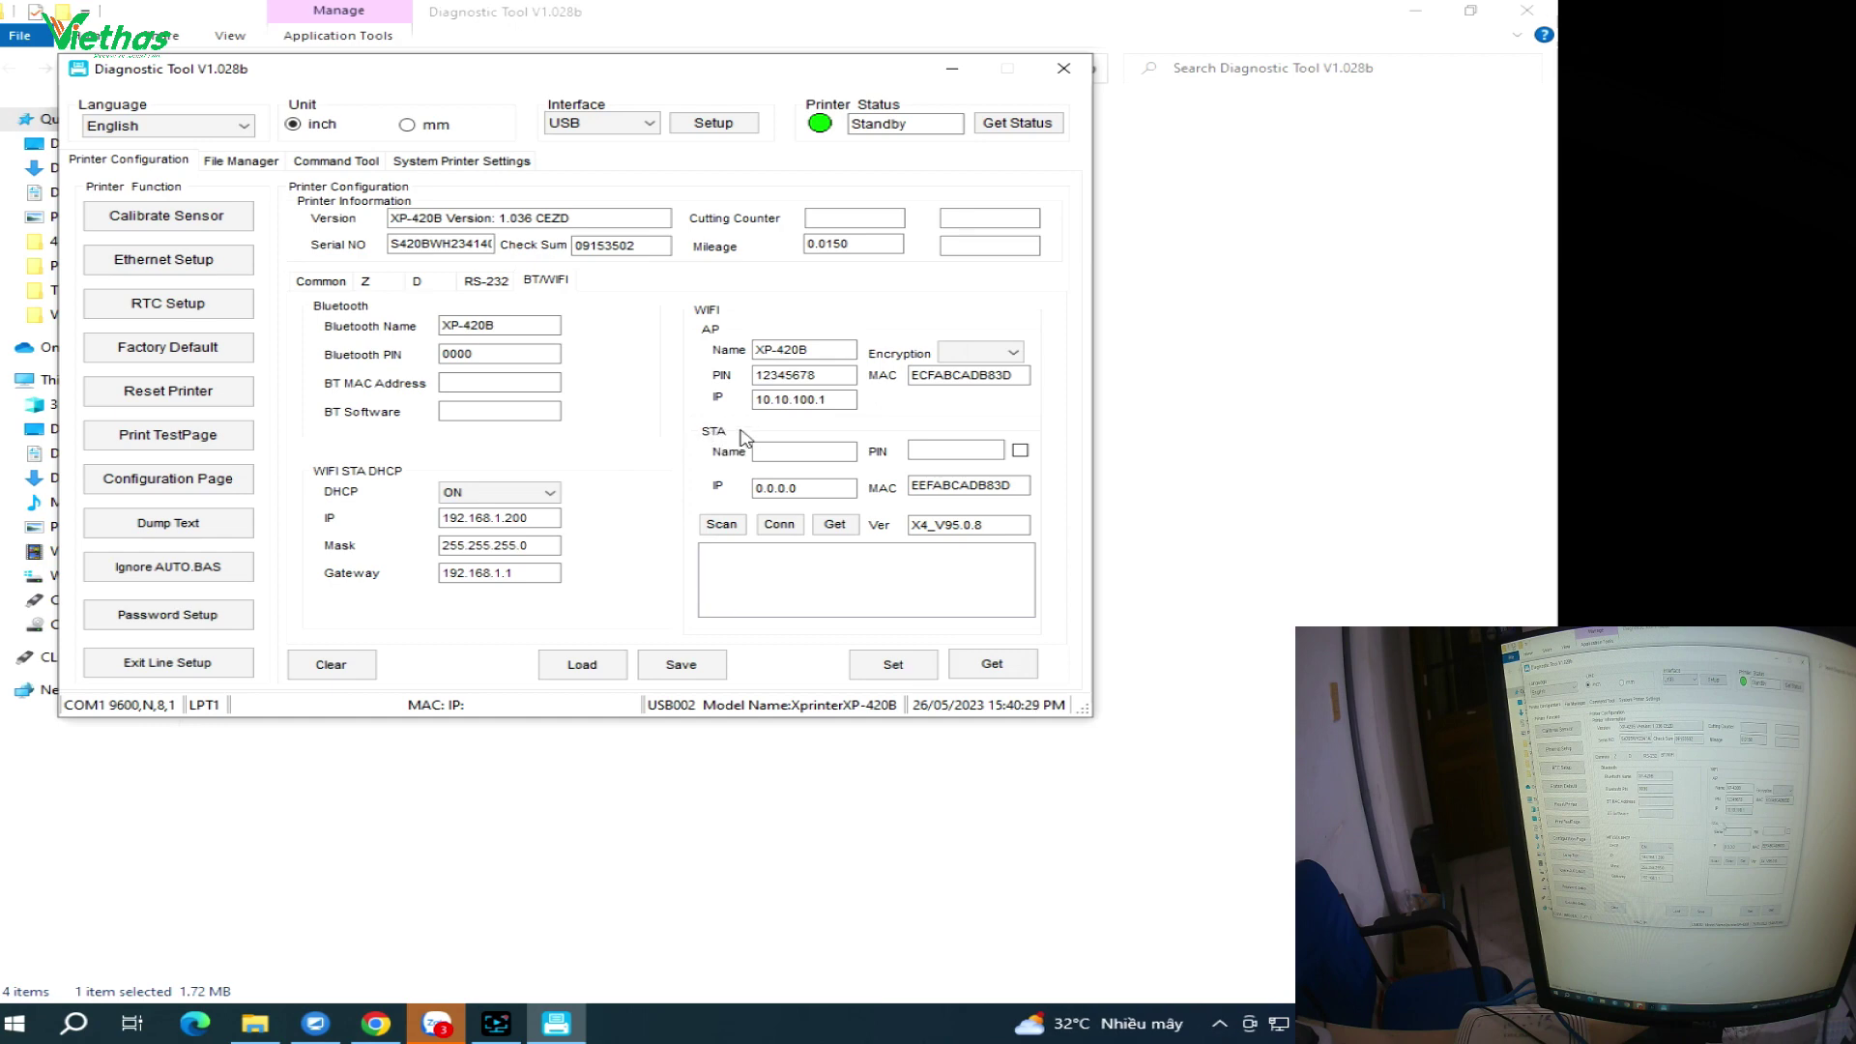
{"action": "left_click", "coordinate": [834, 523]}
{"action": "left_click", "coordinate": [721, 527]}
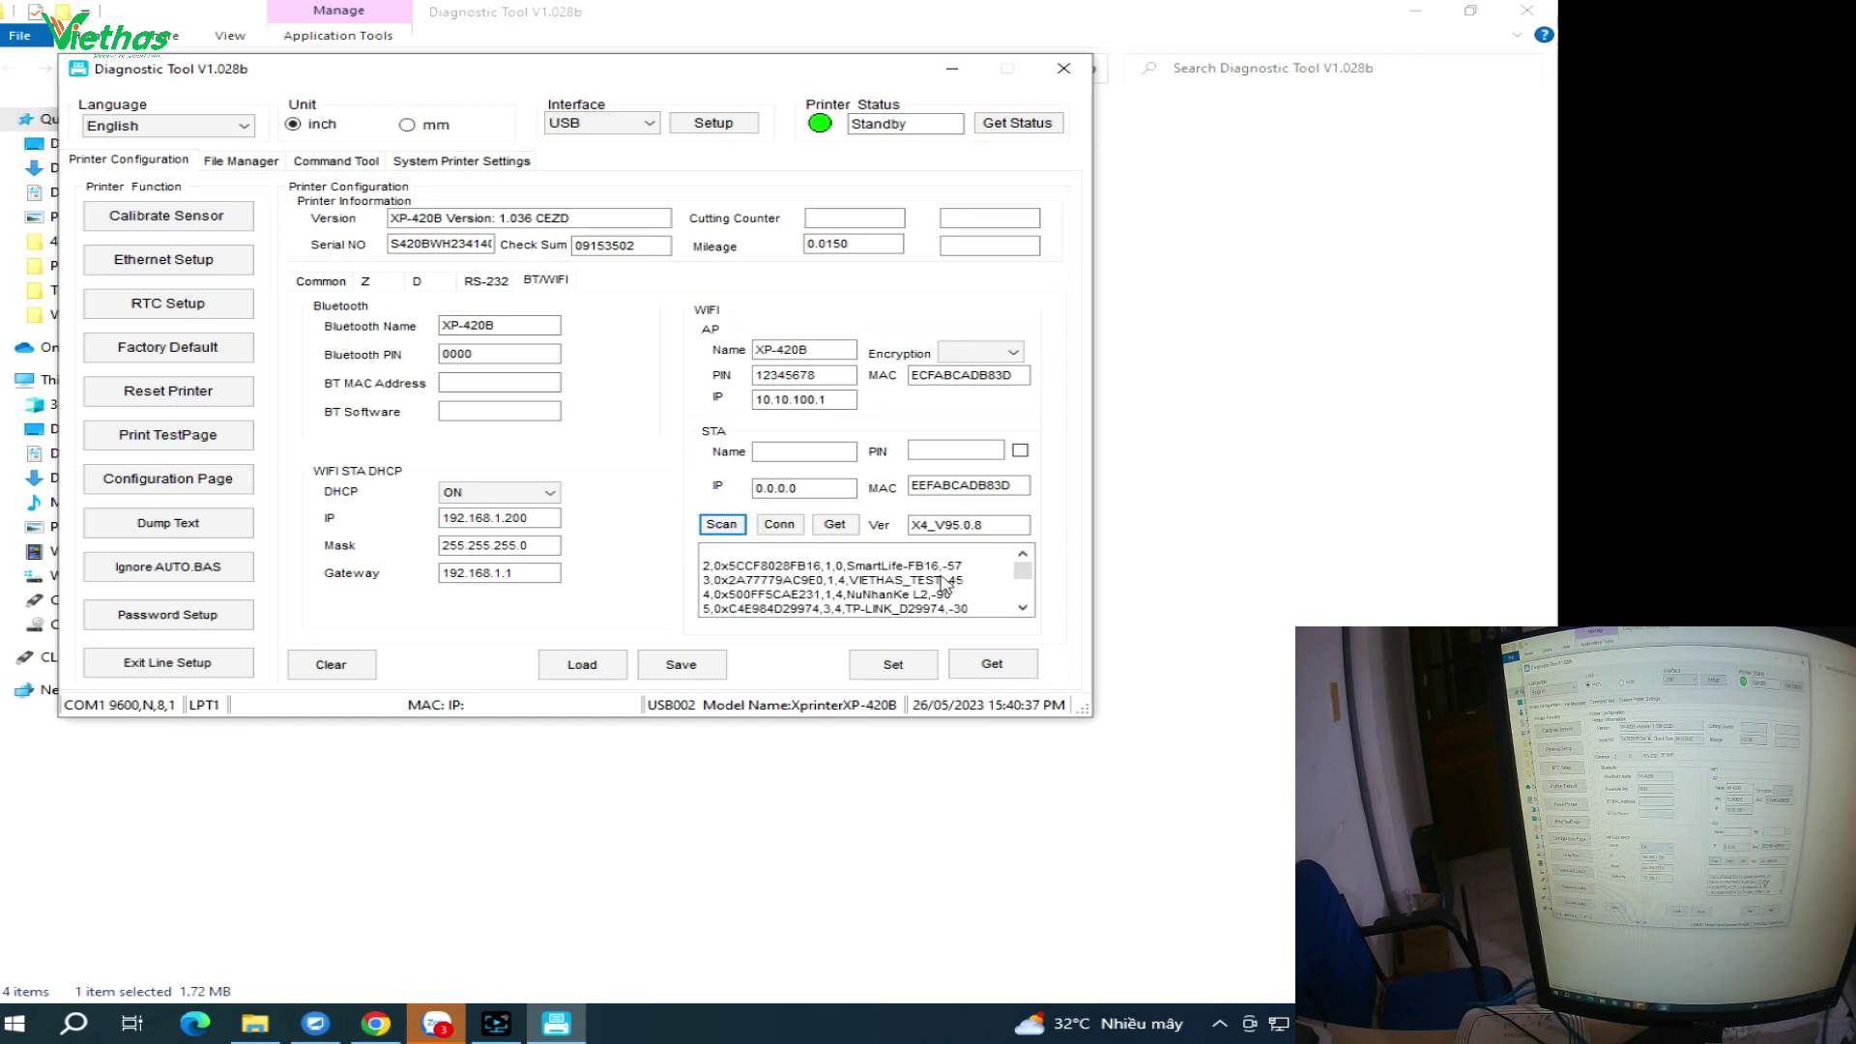
{"action": "scroll", "coordinate": [947, 590], "scroll_direction": "down", "scroll_amount": 1}
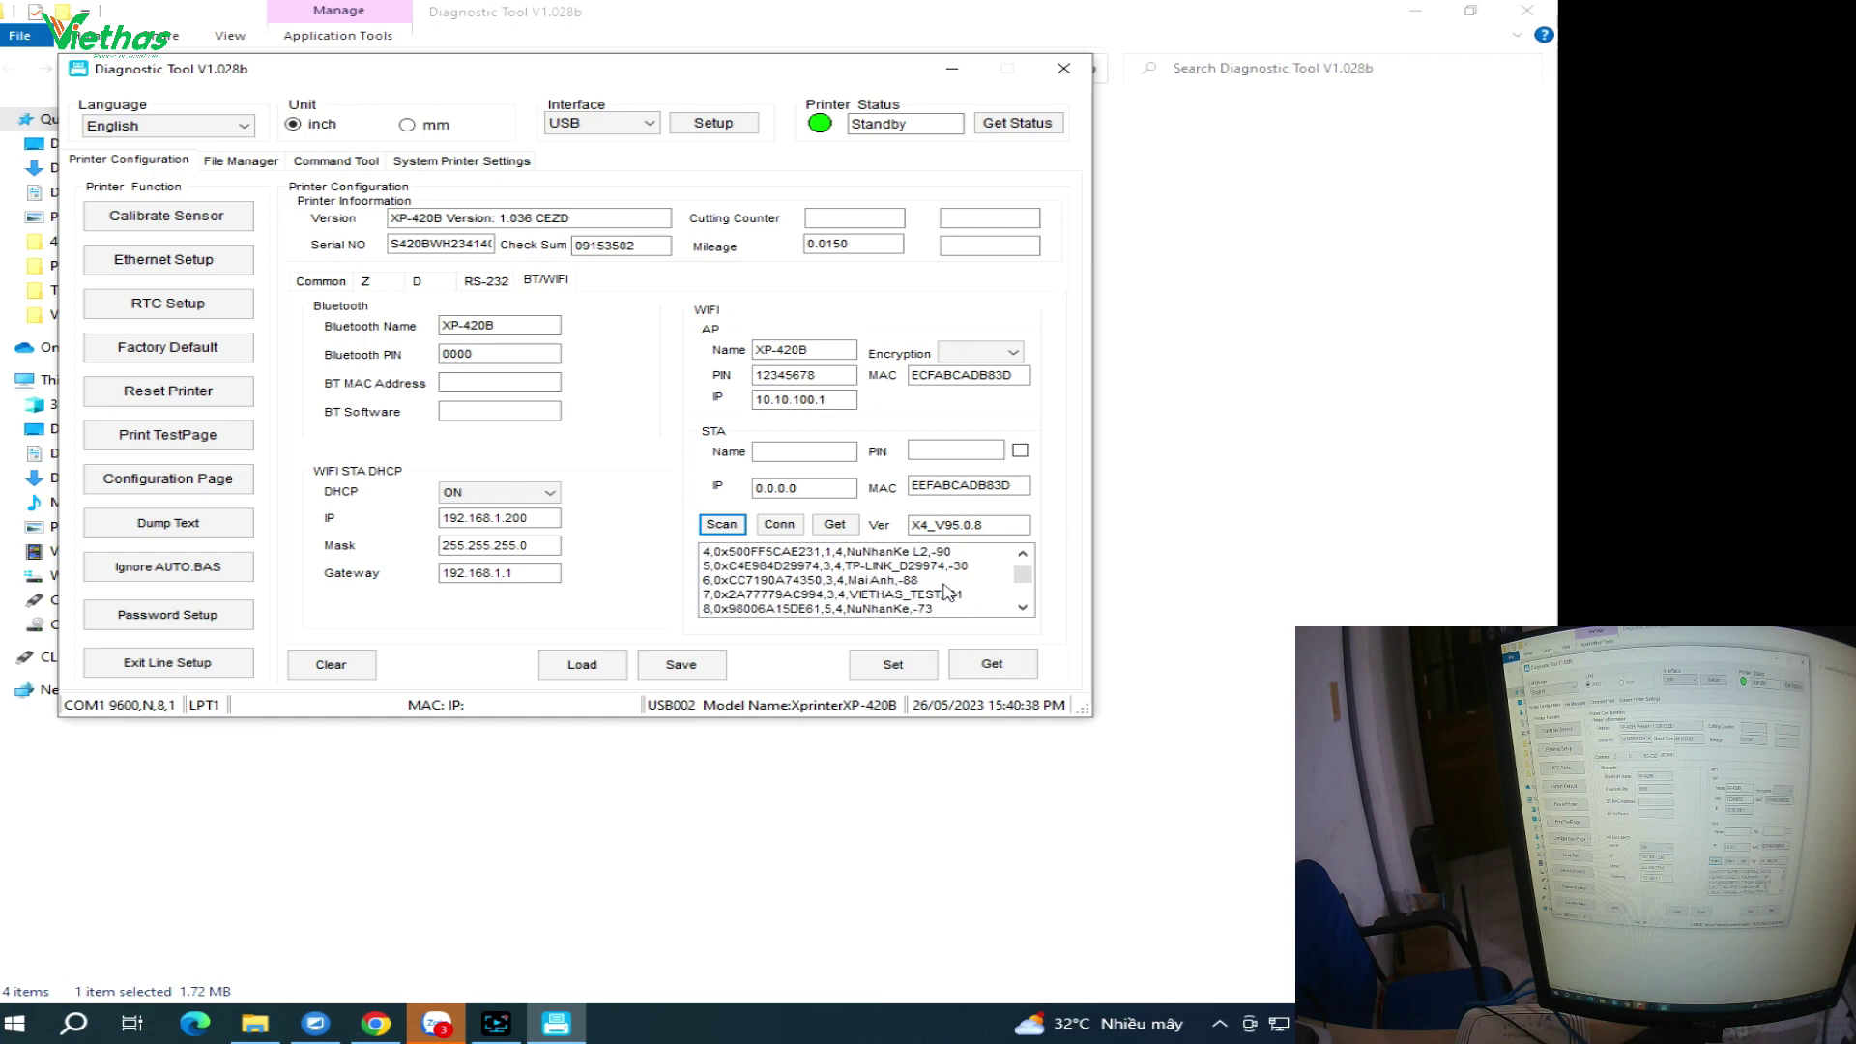
{"action": "left_click", "coordinate": [750, 566]}
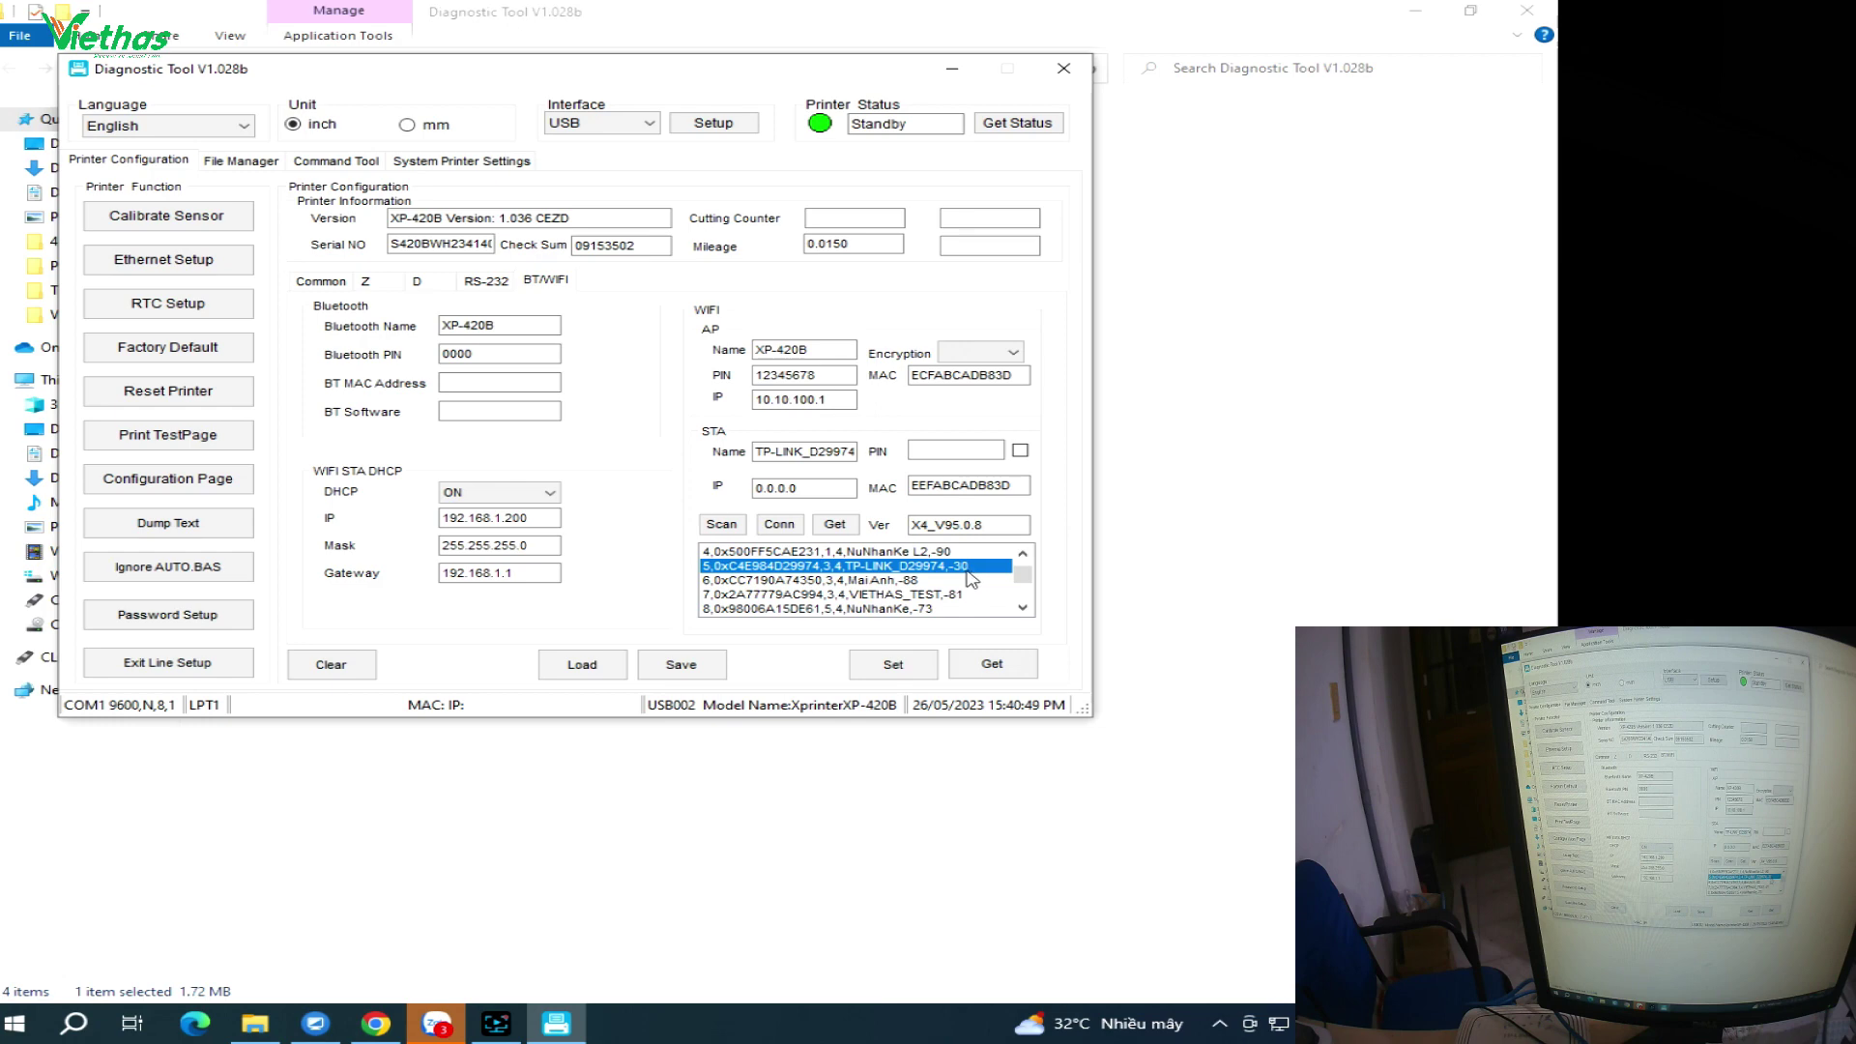
Enter the Wi-Fi password in the STA PIN field and connect the printer to the chosen network
{"action": "left_click", "coordinate": [936, 451]}
{"action": "left_click", "coordinate": [1021, 450]}
{"action": "left_click", "coordinate": [1021, 450]}
{"action": "left_click", "coordinate": [790, 531]}
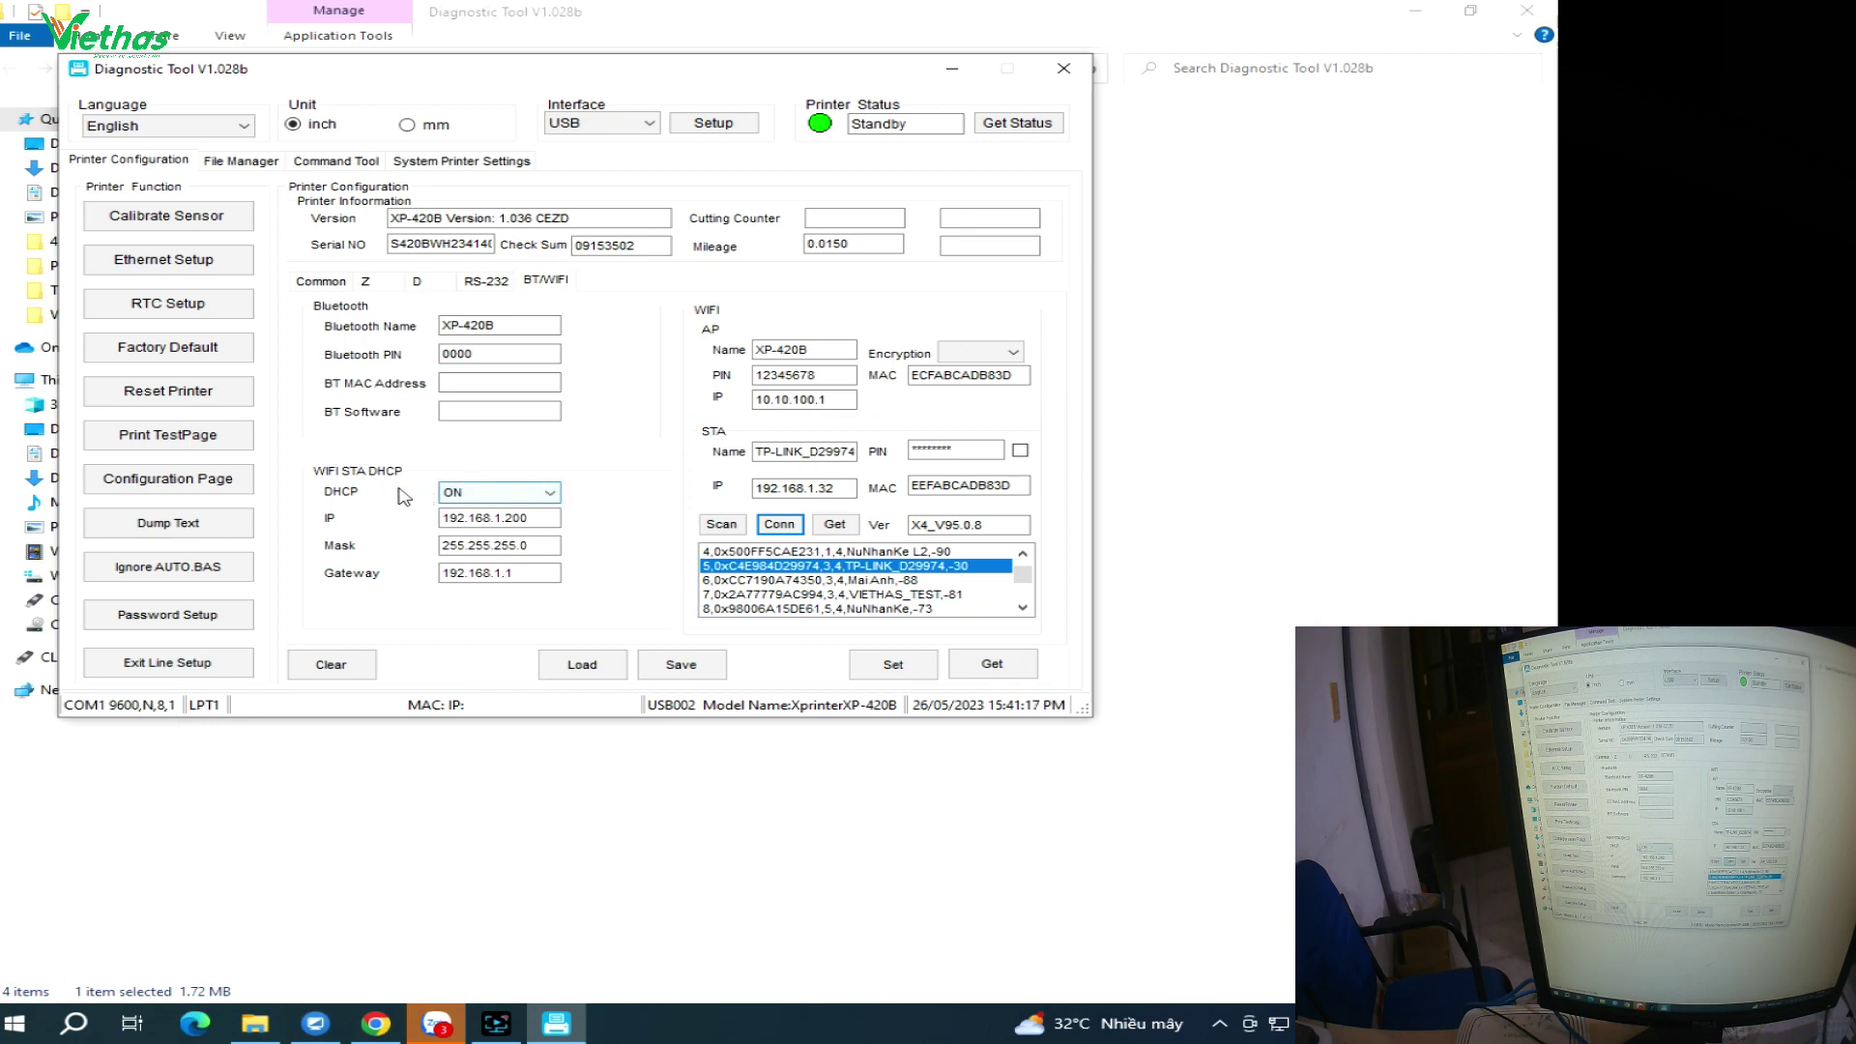
Turn Wi-Fi DHCP OFF and apply IP 192.168.1.200, mask 255.255.255.0 and gateway 192.168.1.1 to the printer
{"action": "left_click", "coordinate": [518, 499]}
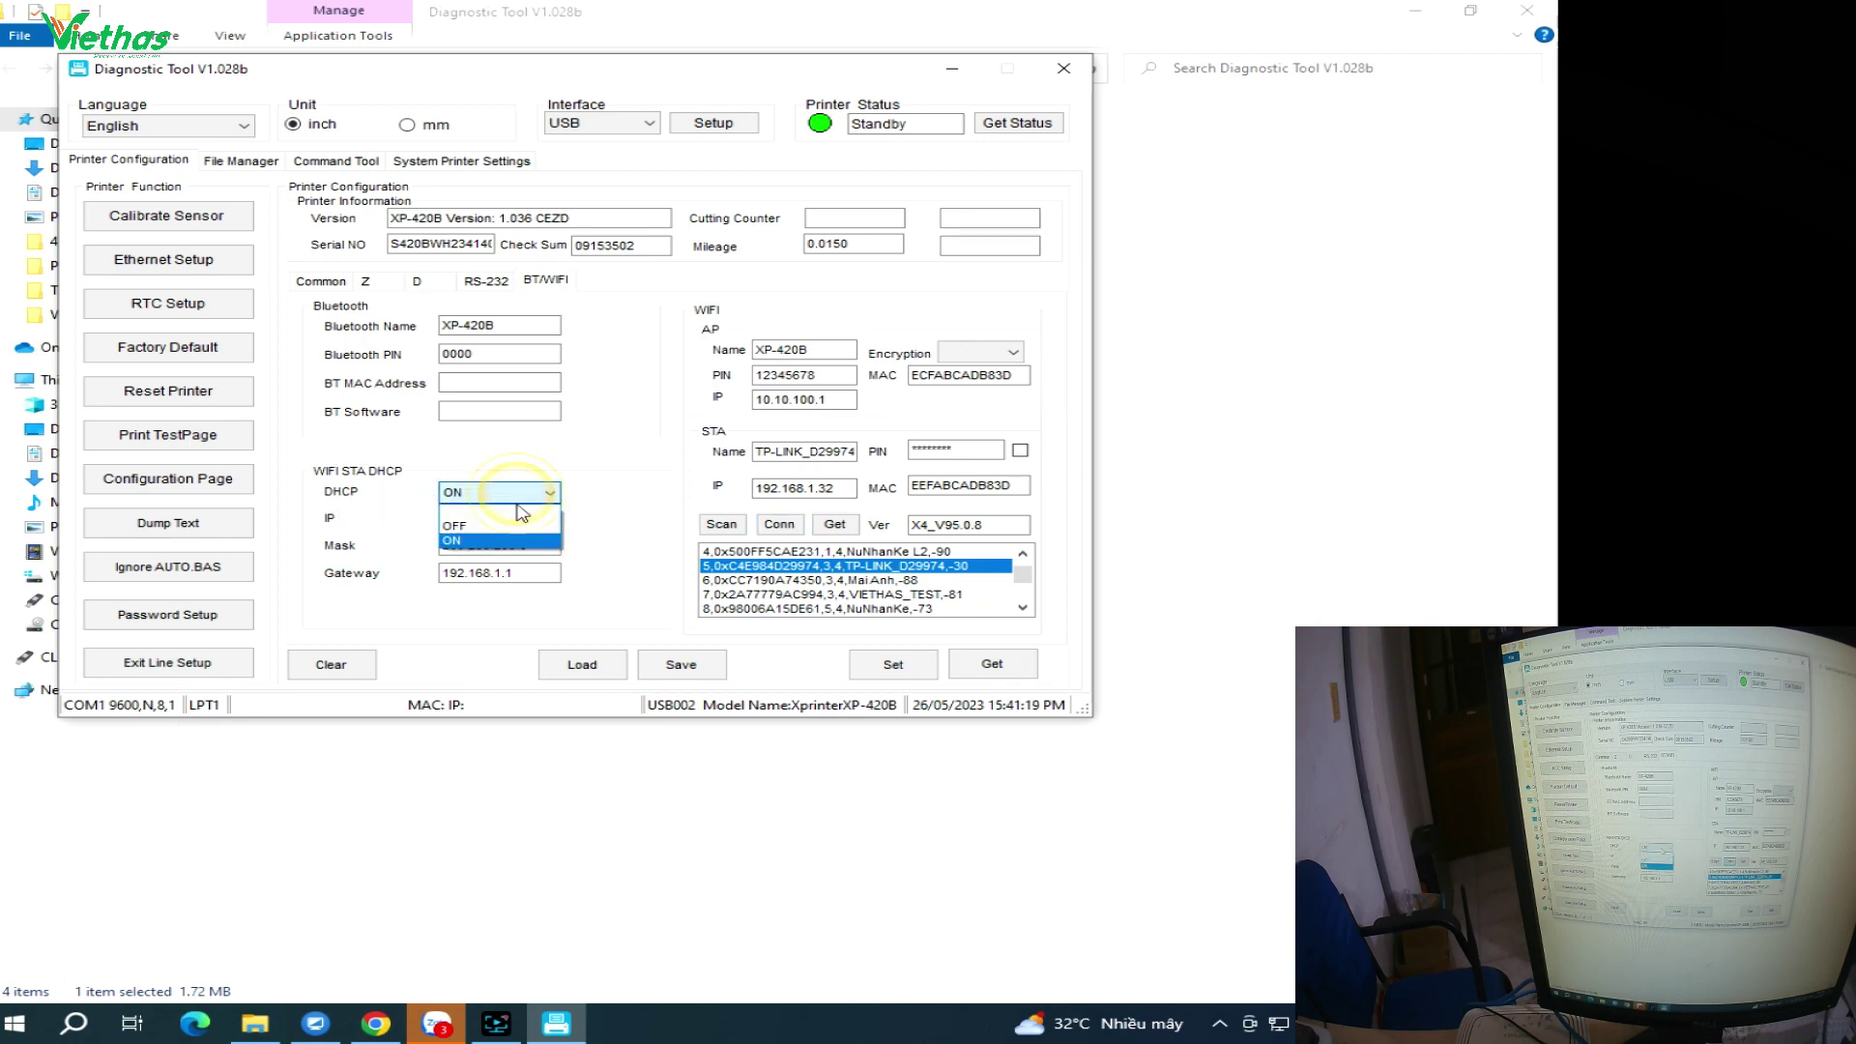
{"action": "left_click", "coordinate": [516, 527]}
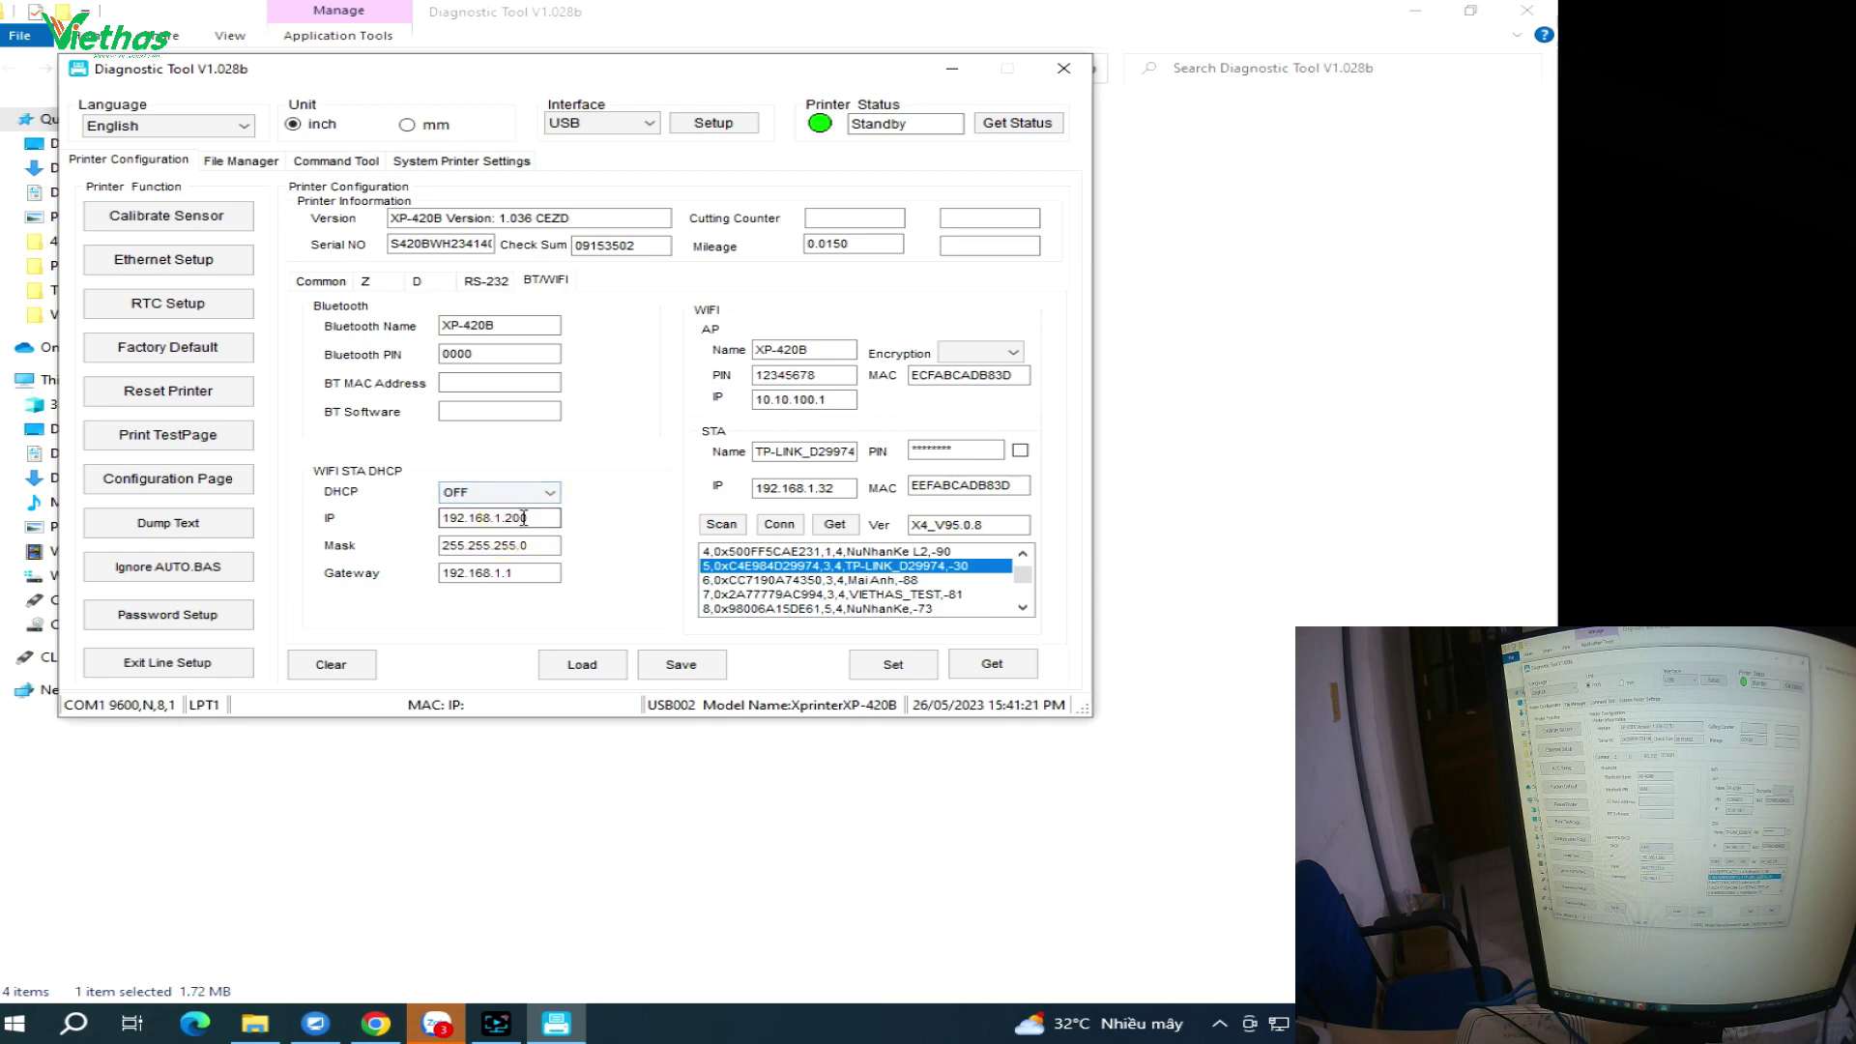
{"action": "left_click", "coordinate": [535, 520]}
{"action": "left_click_drag", "start_coordinate": [758, 488], "coordinate": [814, 488]}
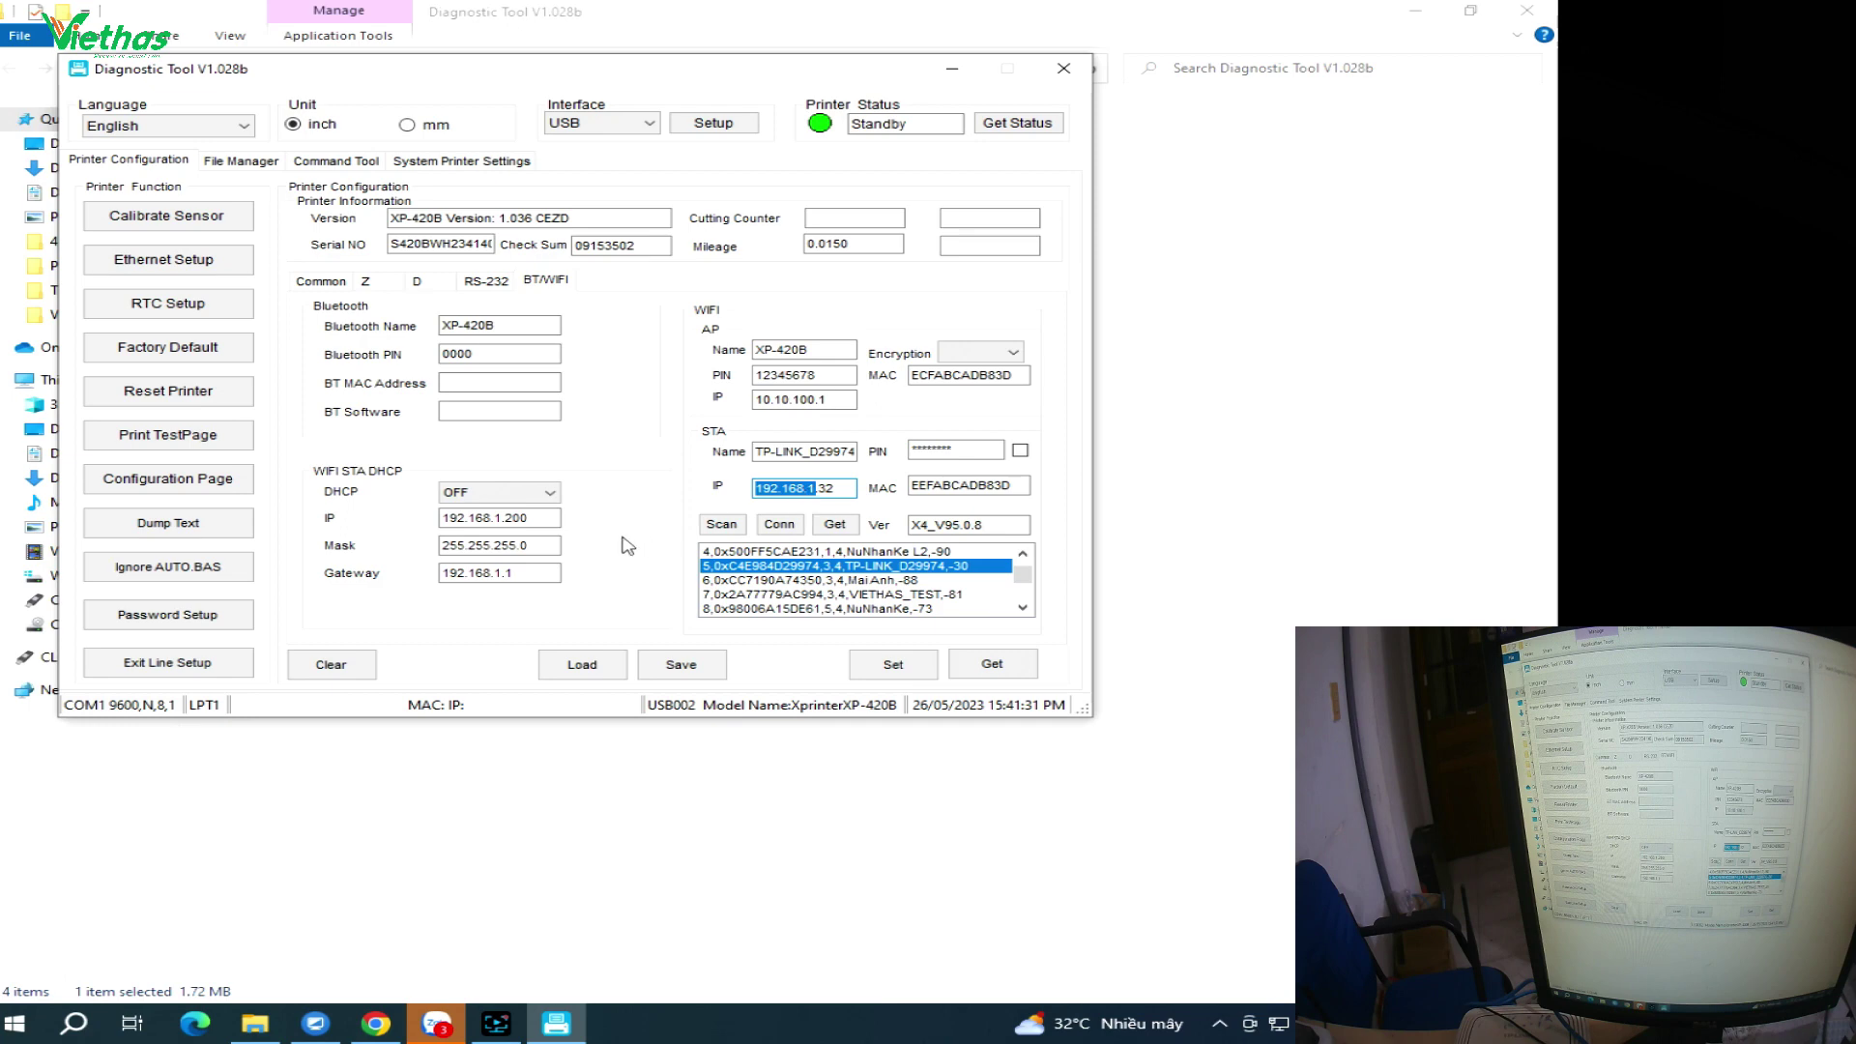
{"action": "left_click", "coordinate": [547, 518]}
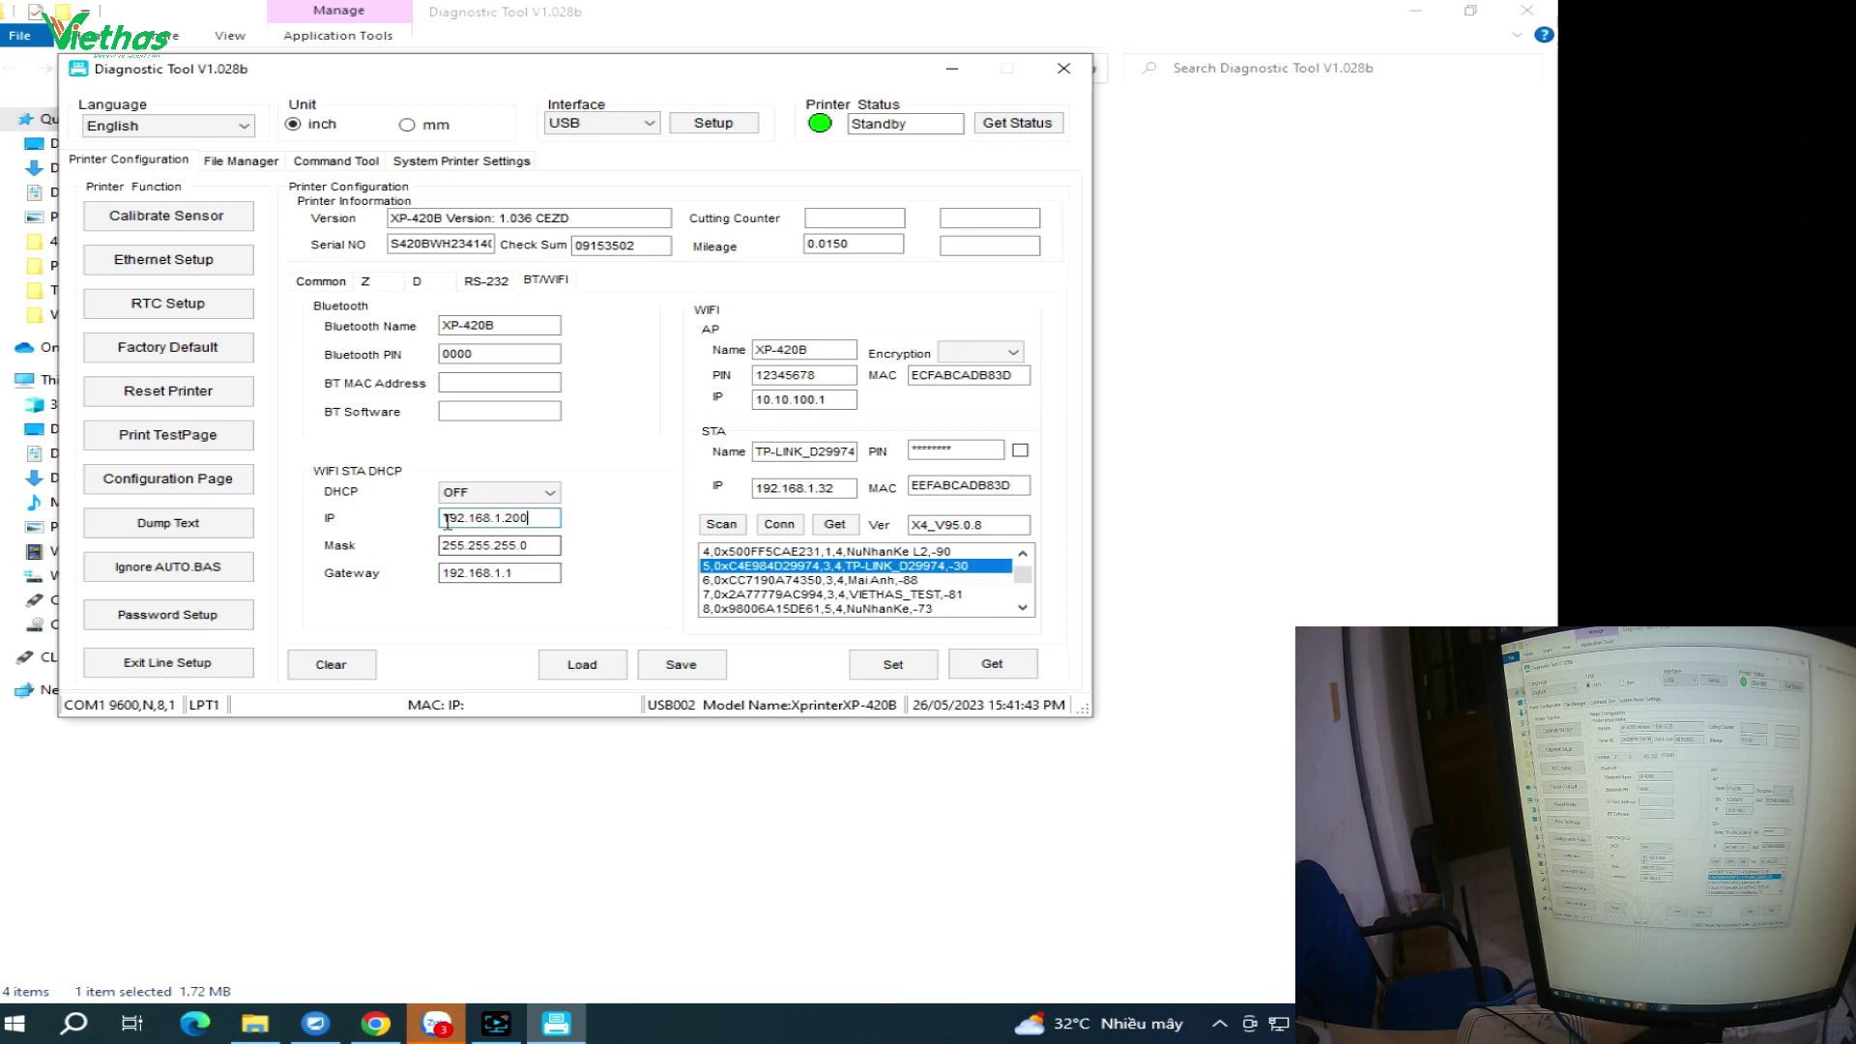
{"action": "left_click_drag", "start_coordinate": [443, 518], "coordinate": [499, 515]}
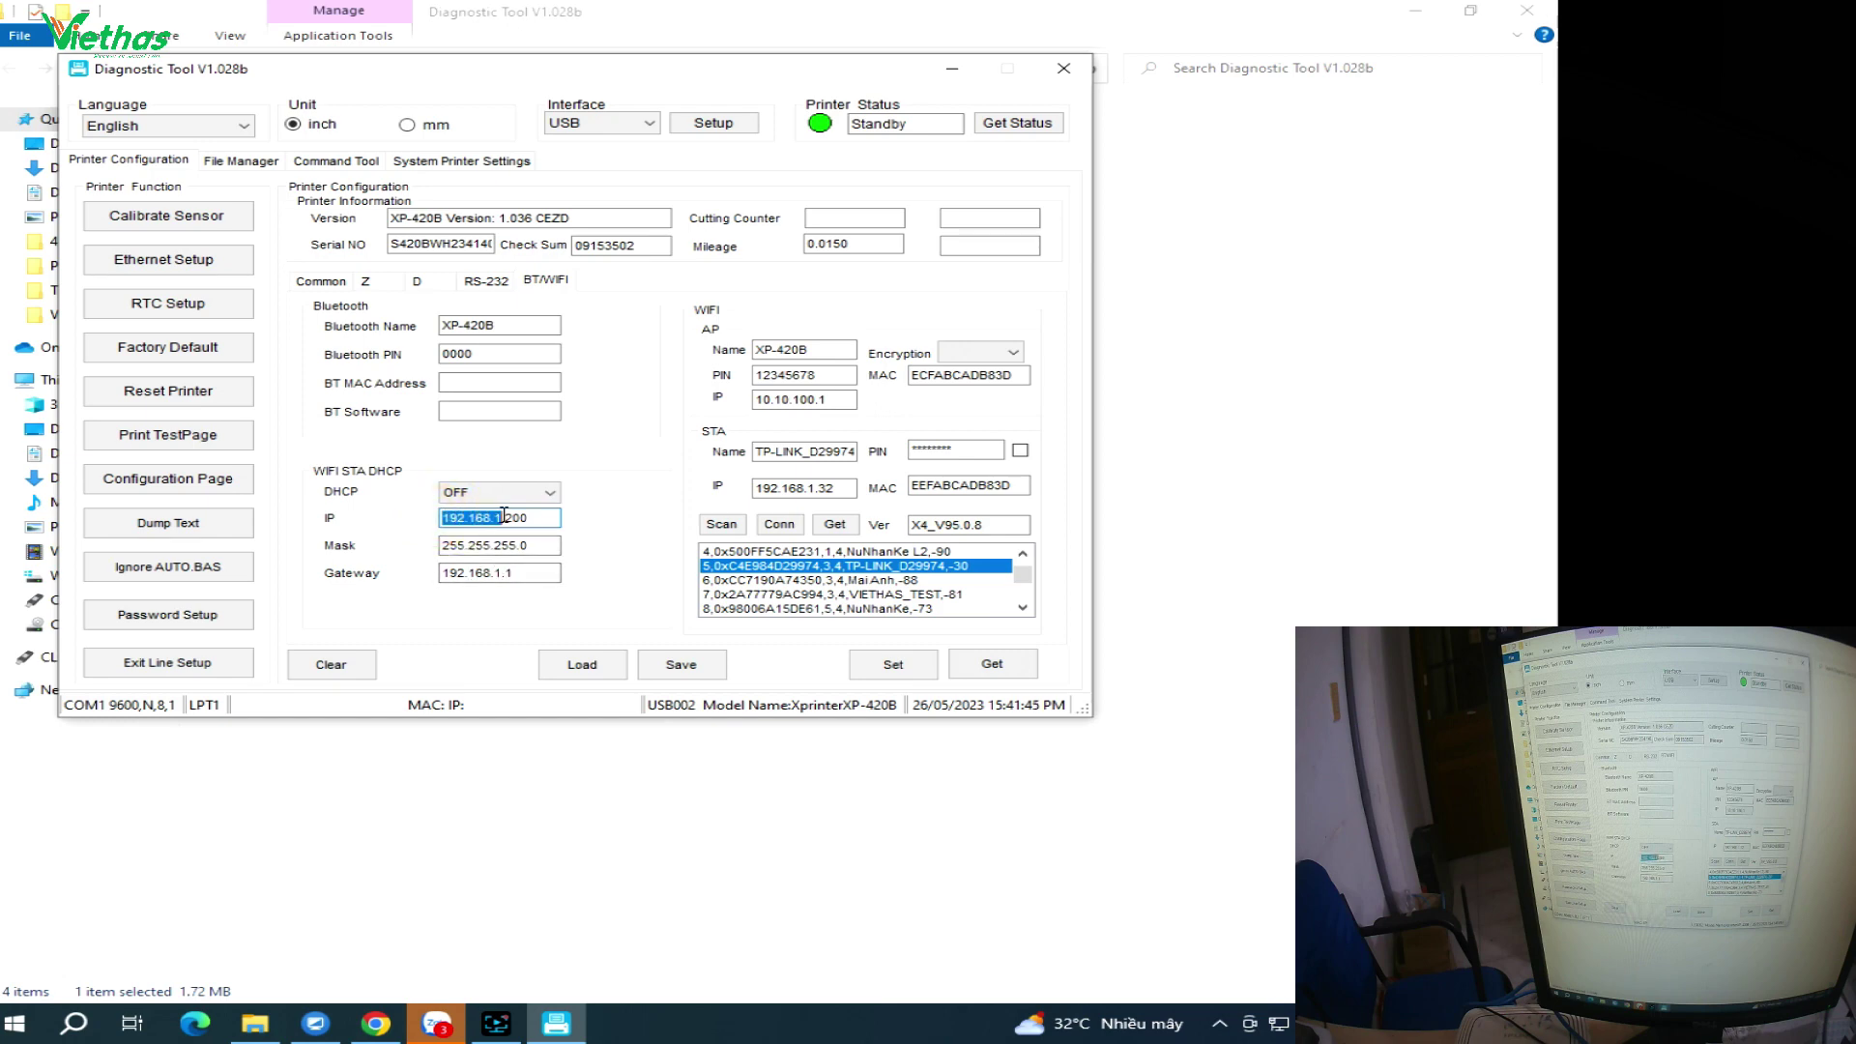
{"action": "left_click_drag", "start_coordinate": [442, 573], "coordinate": [500, 573]}
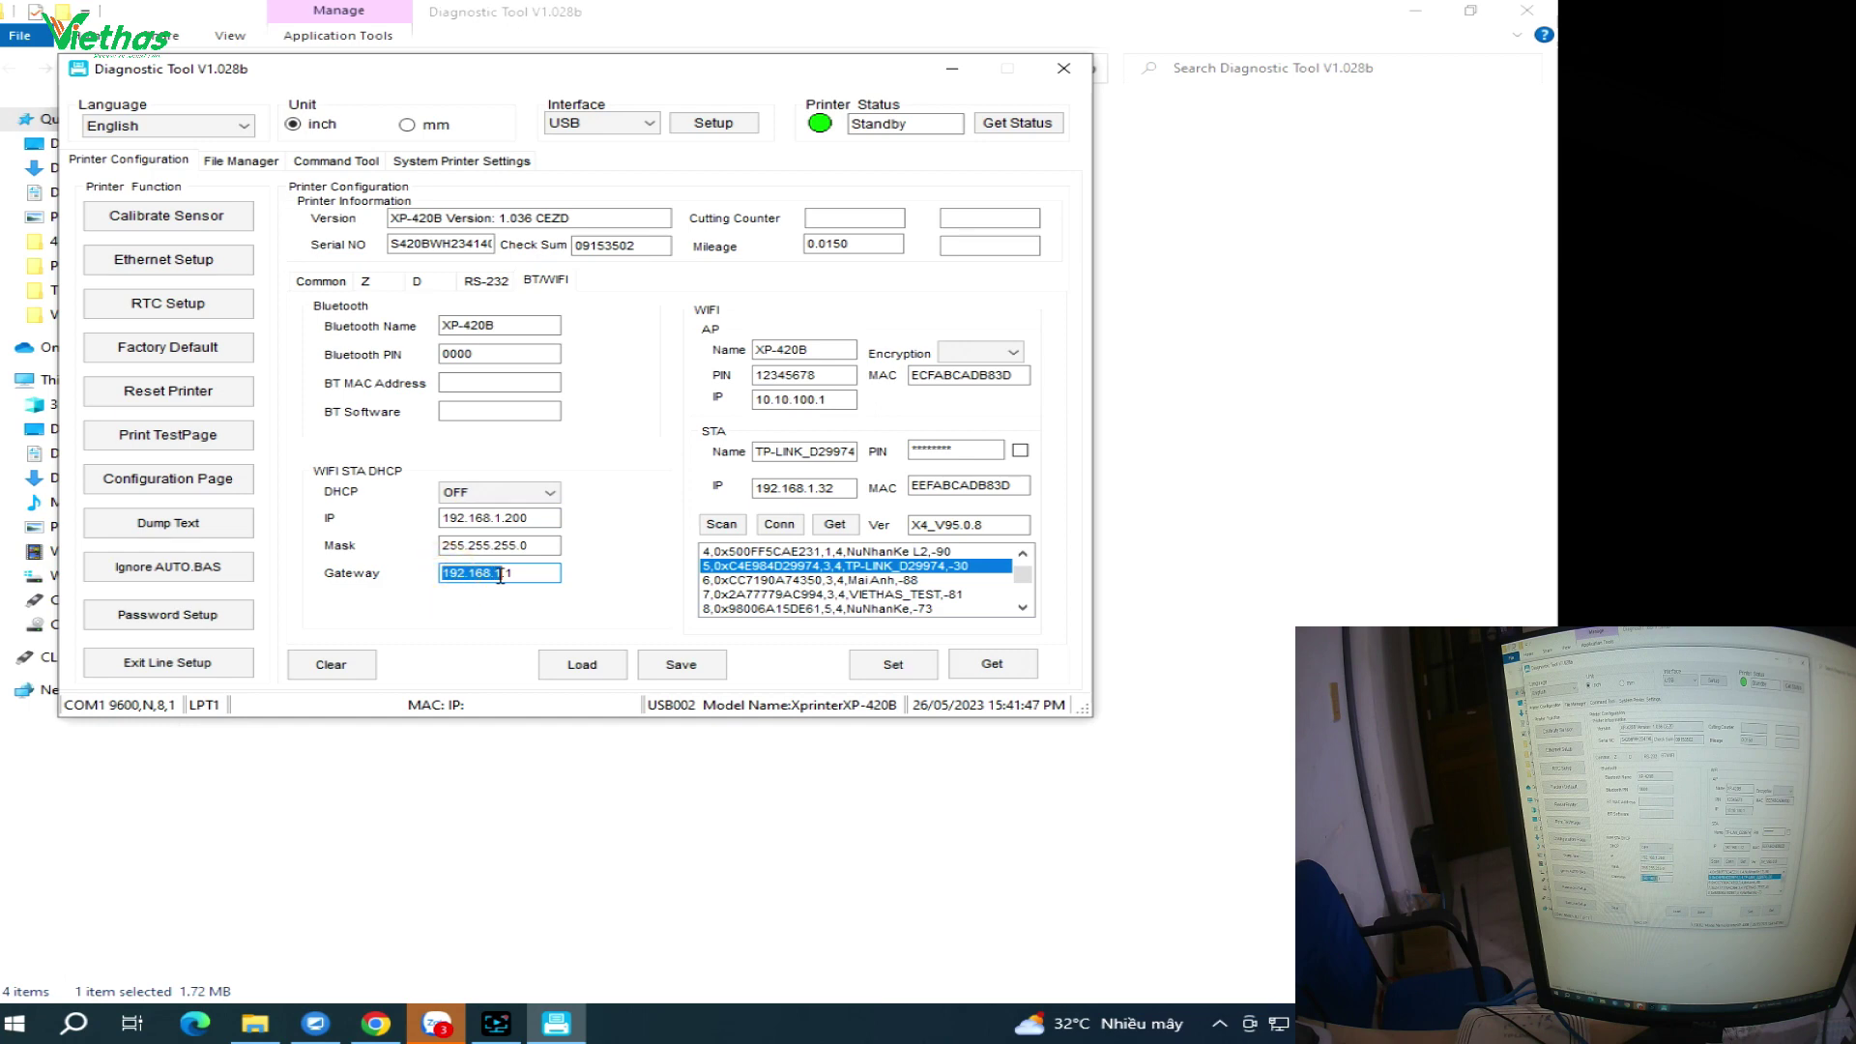
{"action": "left_click", "coordinate": [531, 572]}
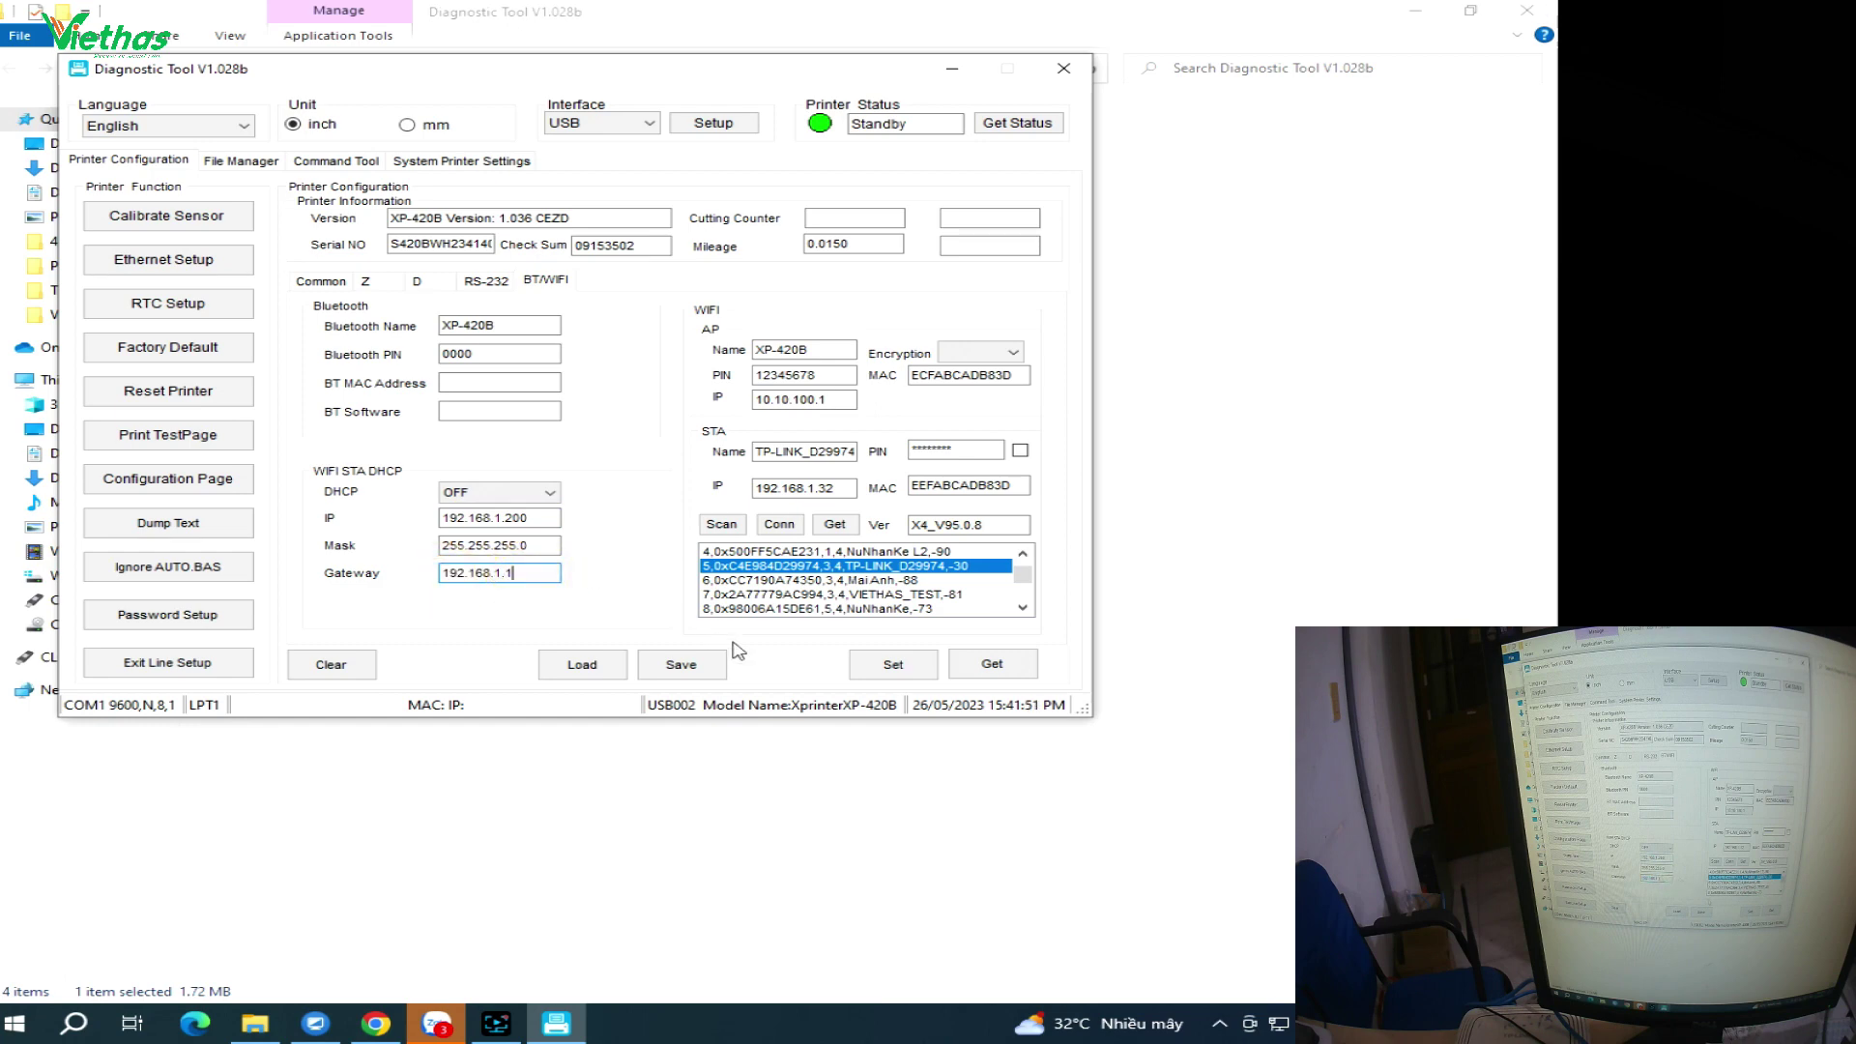
{"action": "left_click", "coordinate": [894, 669]}
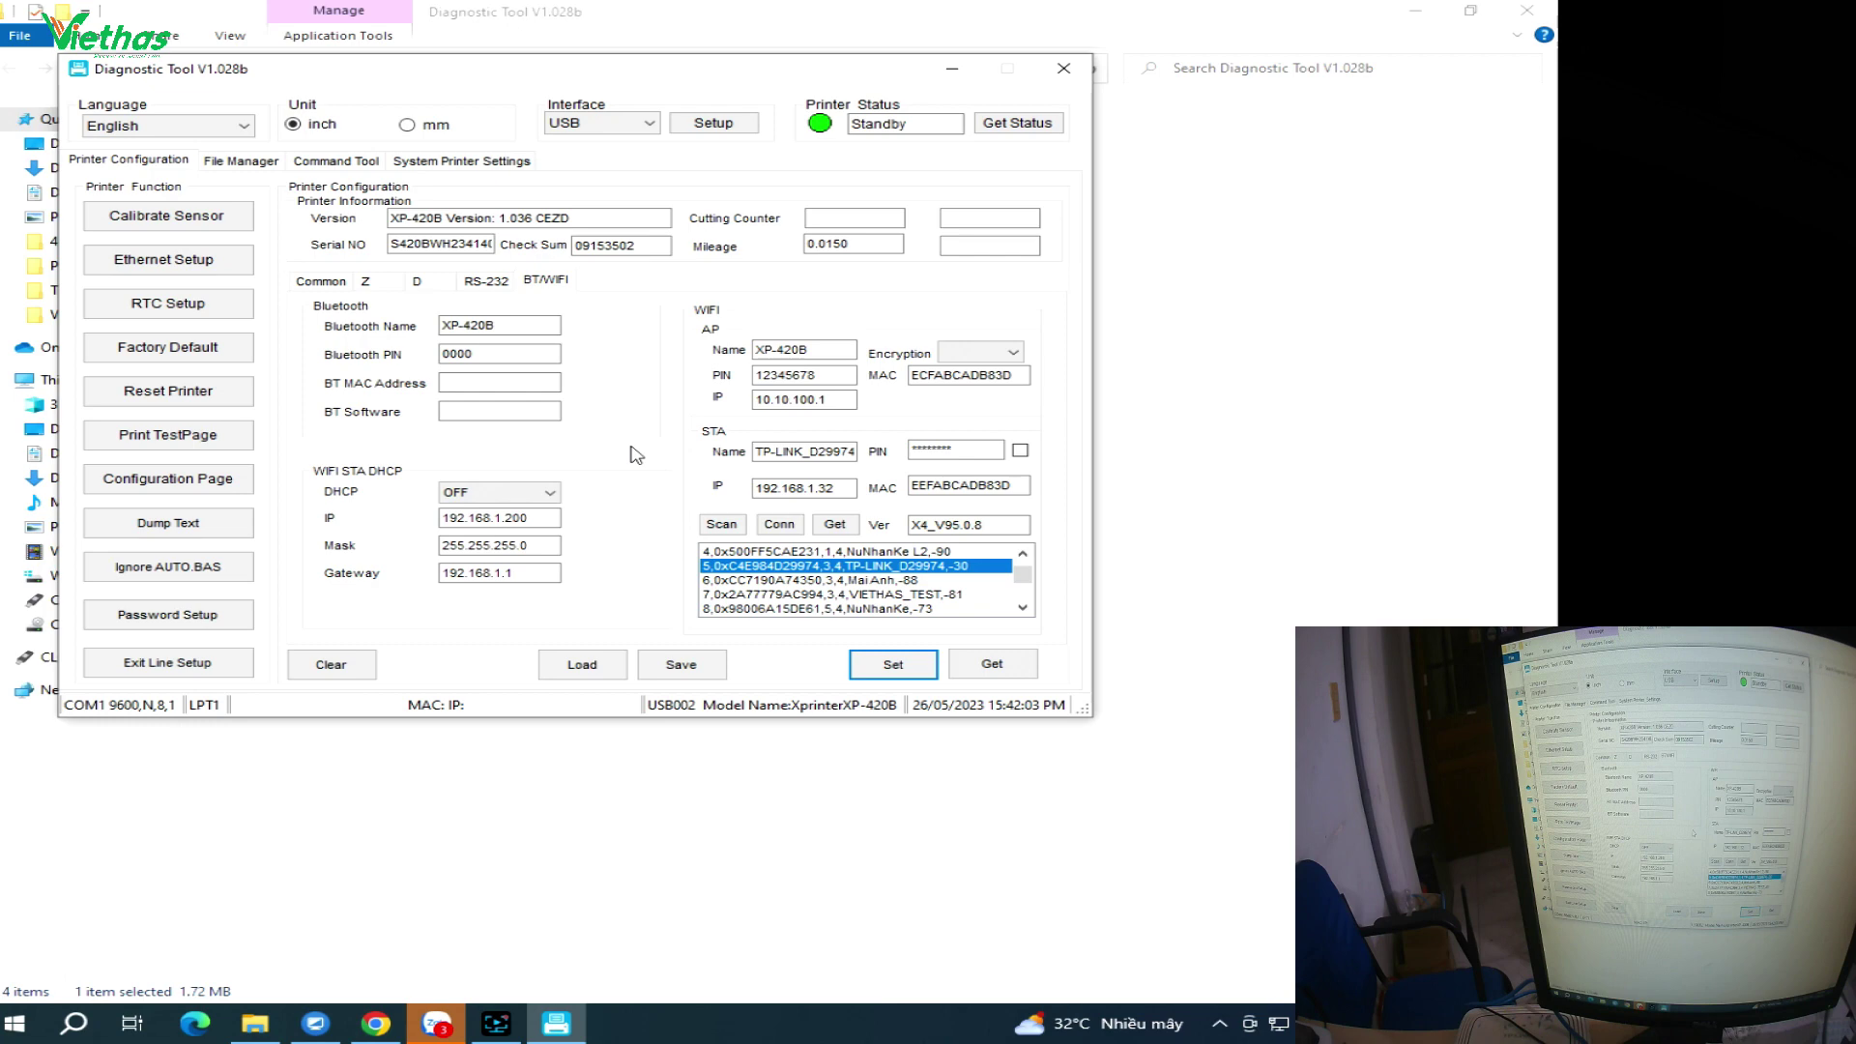
Switch the interface to WIFI and discover the printer on the network through the TCP/IP setup
{"action": "left_click", "coordinate": [649, 132]}
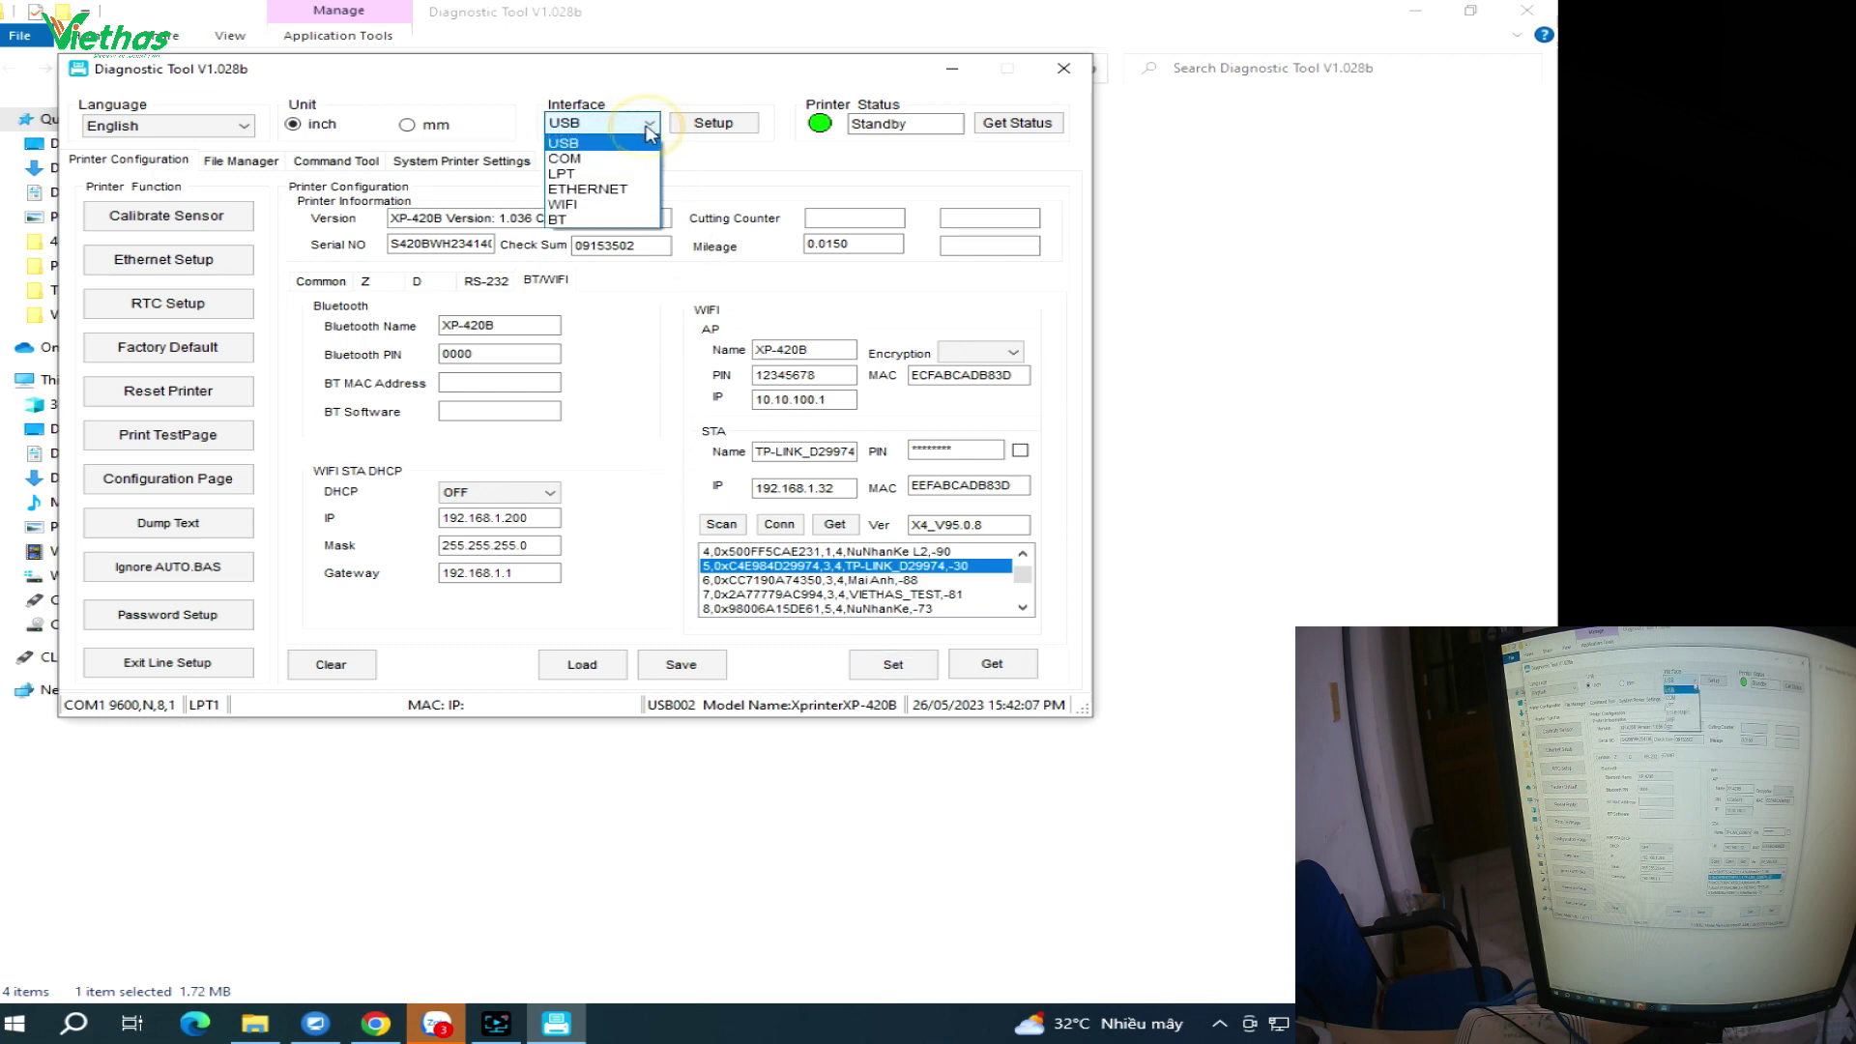
{"action": "left_click", "coordinate": [580, 208]}
{"action": "left_click", "coordinate": [711, 124]}
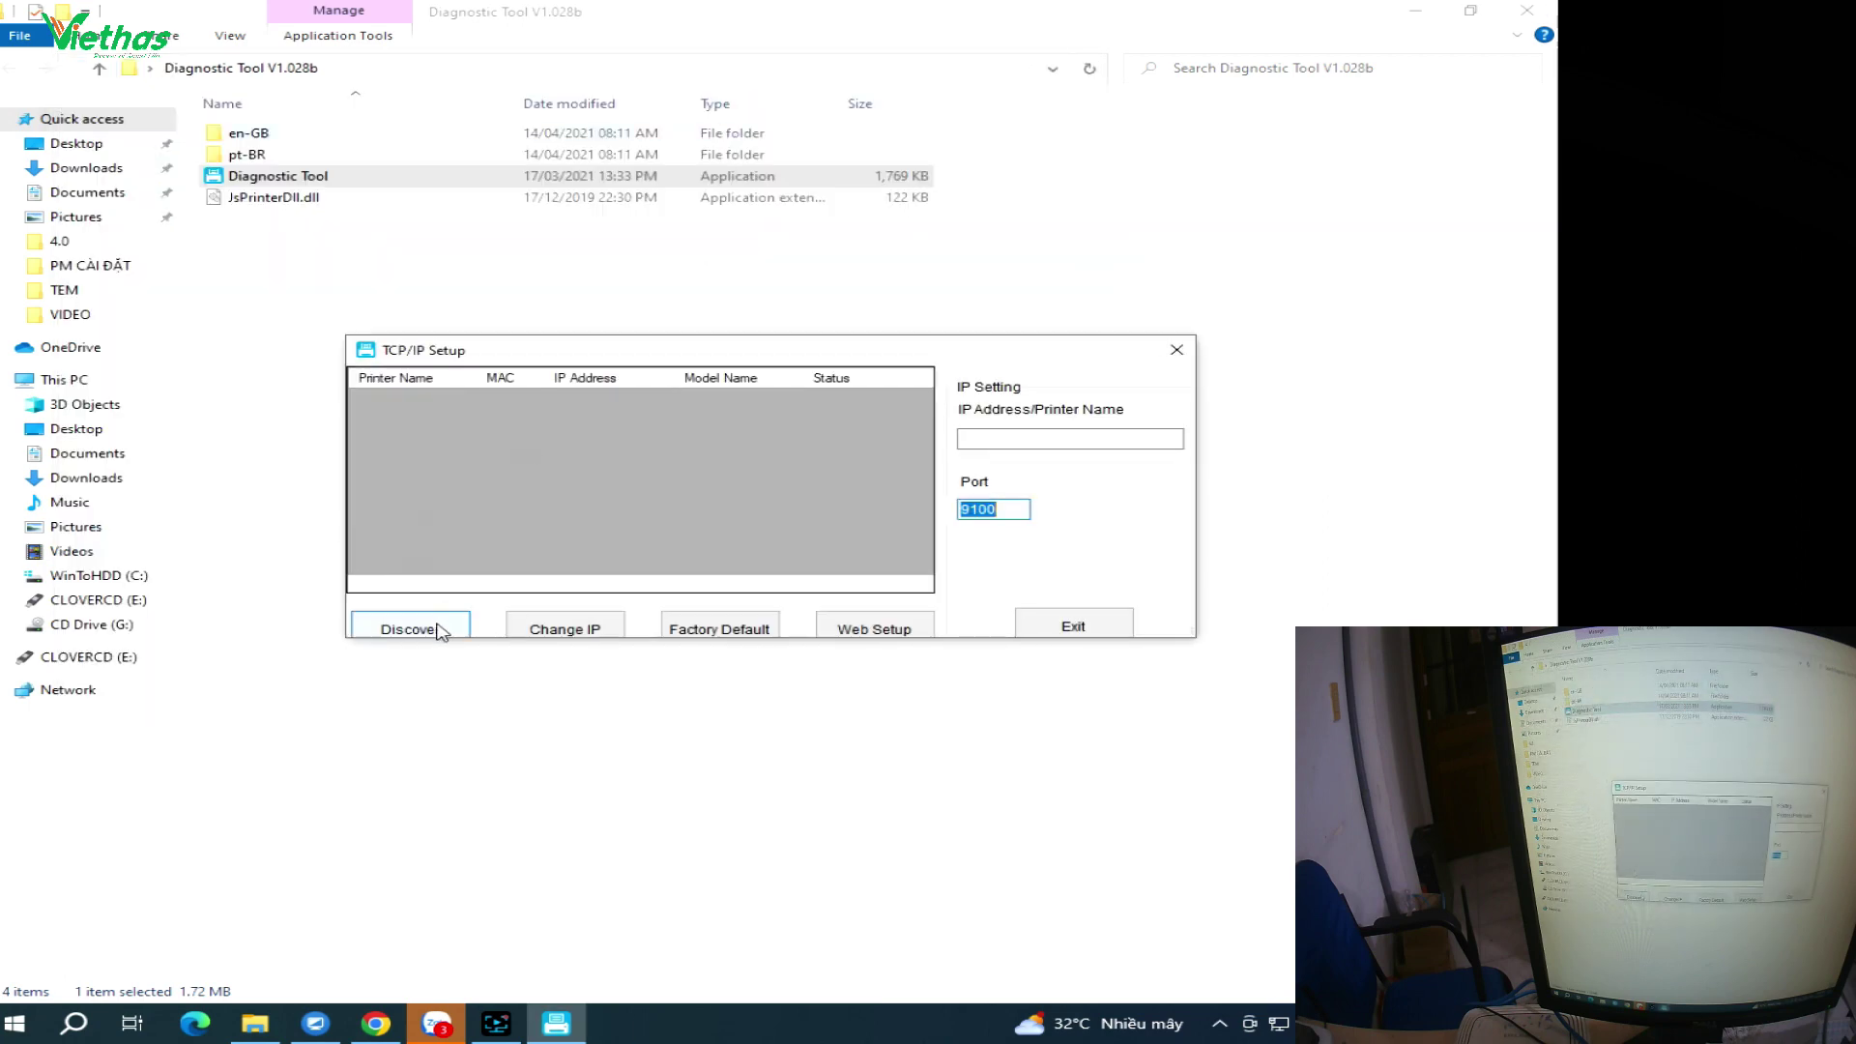
{"action": "left_click", "coordinate": [441, 630]}
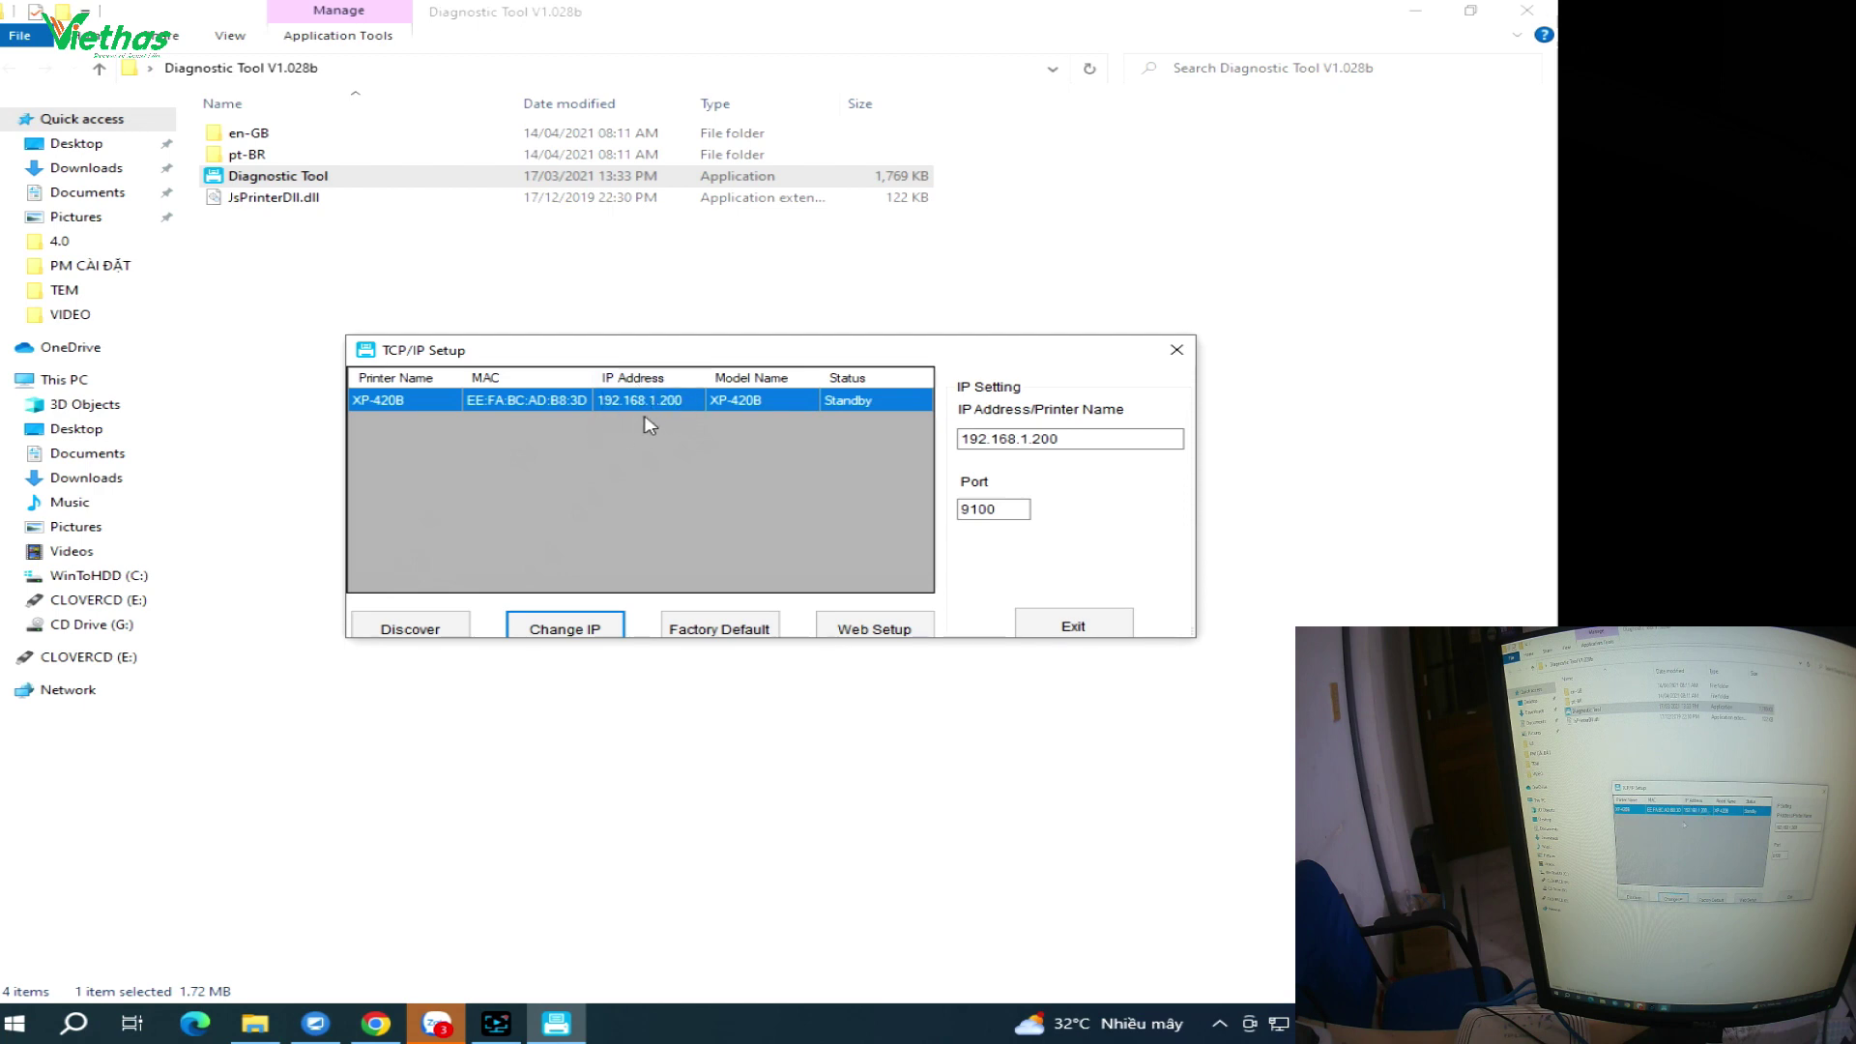
{"action": "left_click", "coordinate": [1071, 628]}
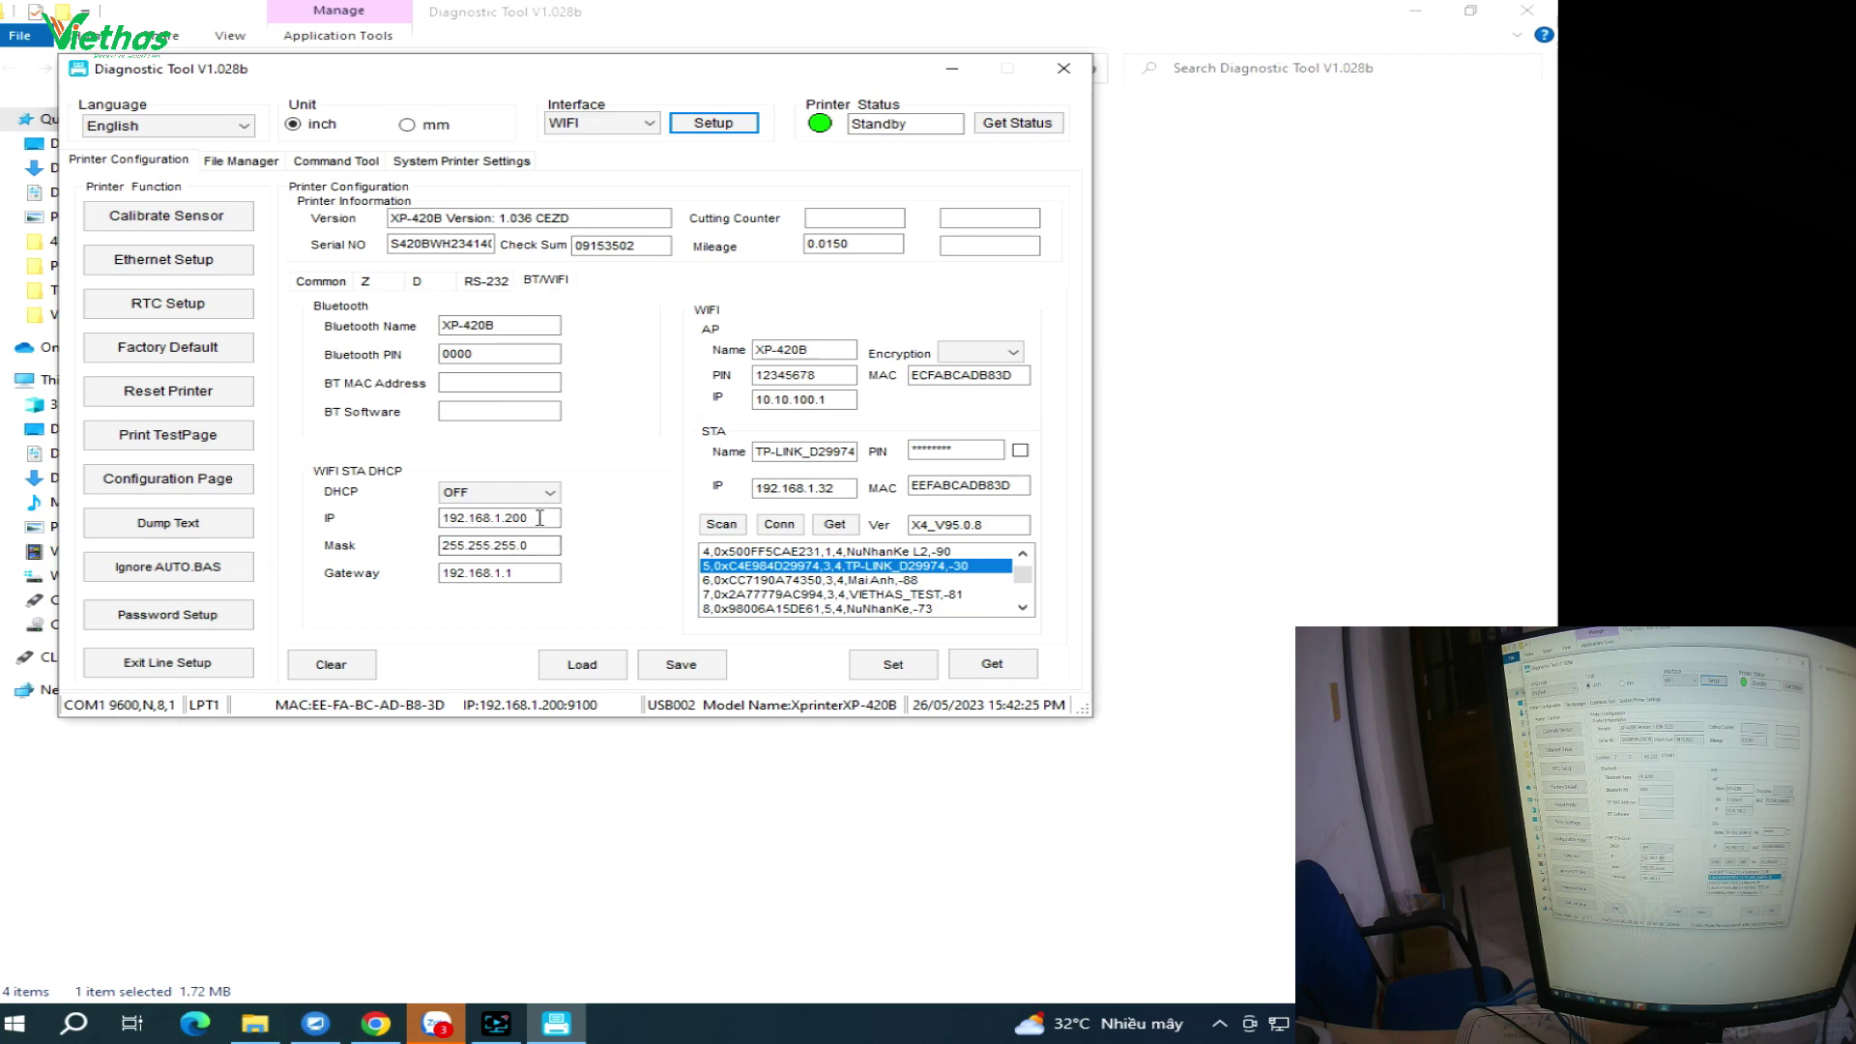
Close Diagnostic Tool and its folder window to return to the desktop
{"action": "left_click", "coordinate": [1063, 68]}
{"action": "left_click", "coordinate": [995, 430]}
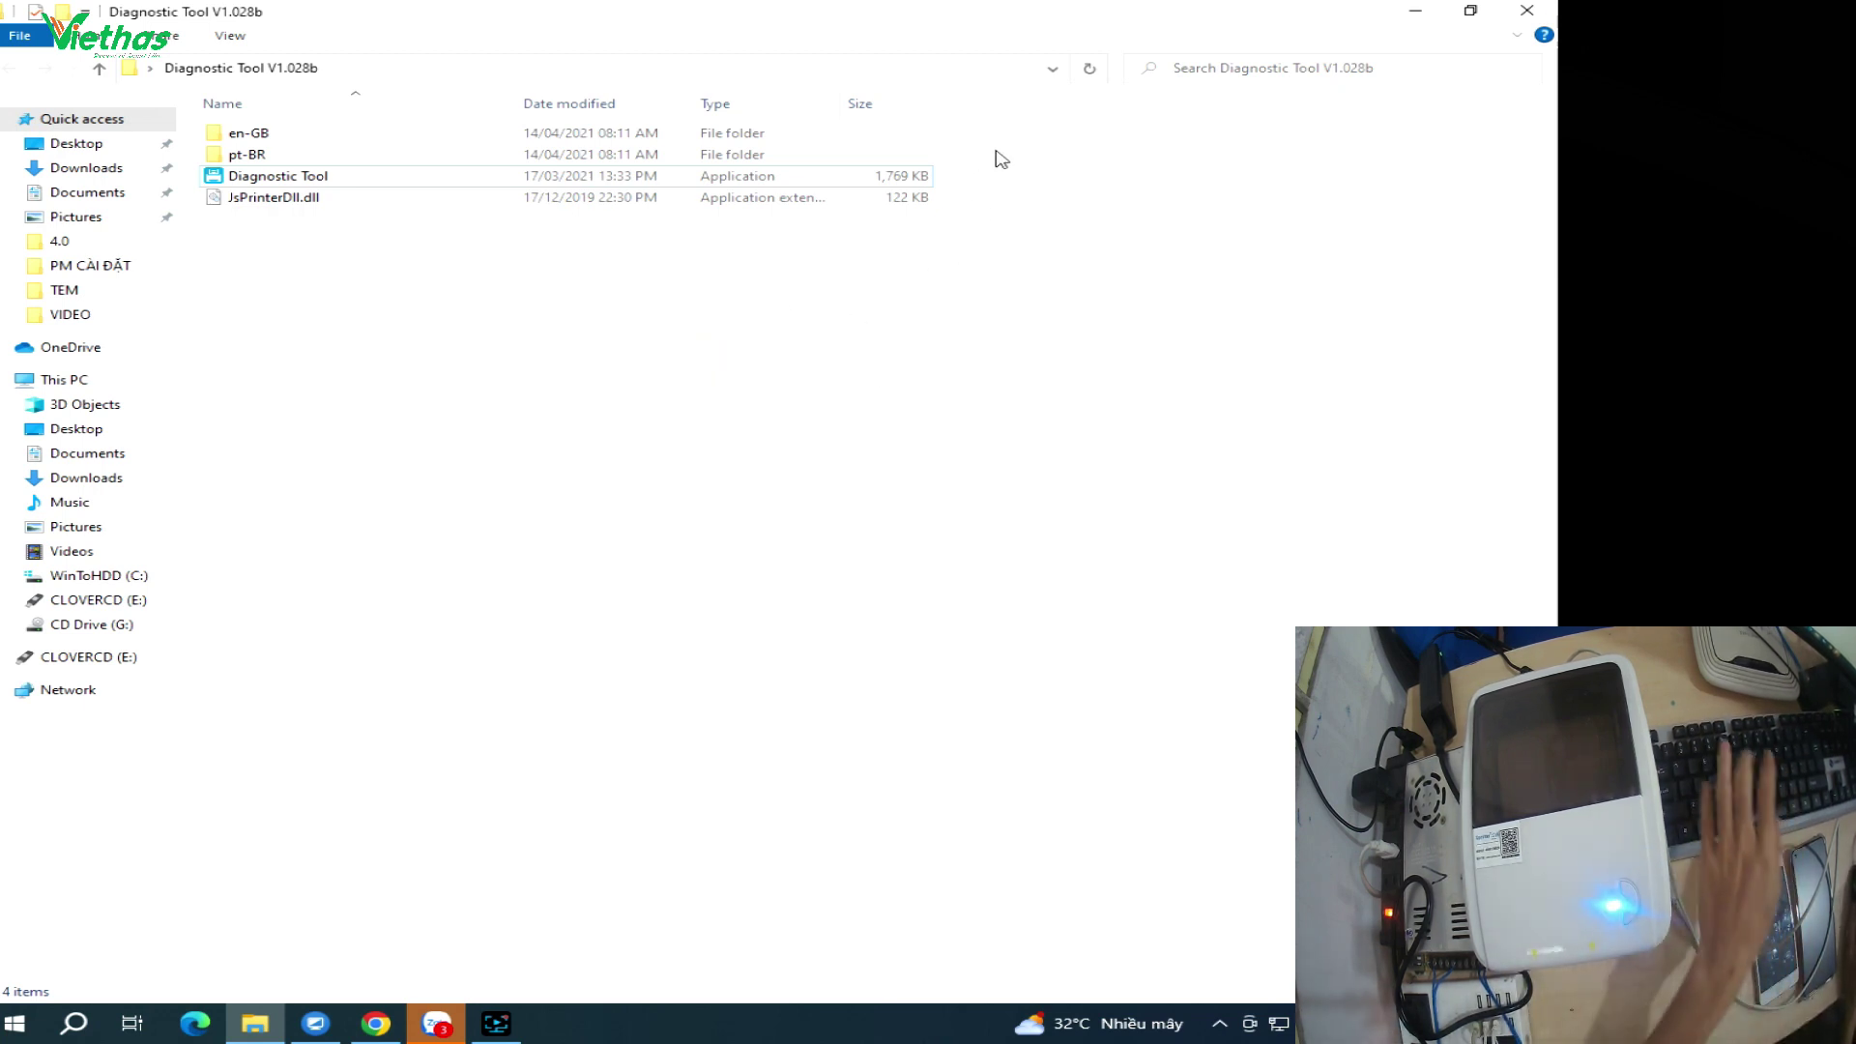
{"action": "key", "text": "alt+F4"}
{"action": "left_click", "coordinate": [530, 390]}
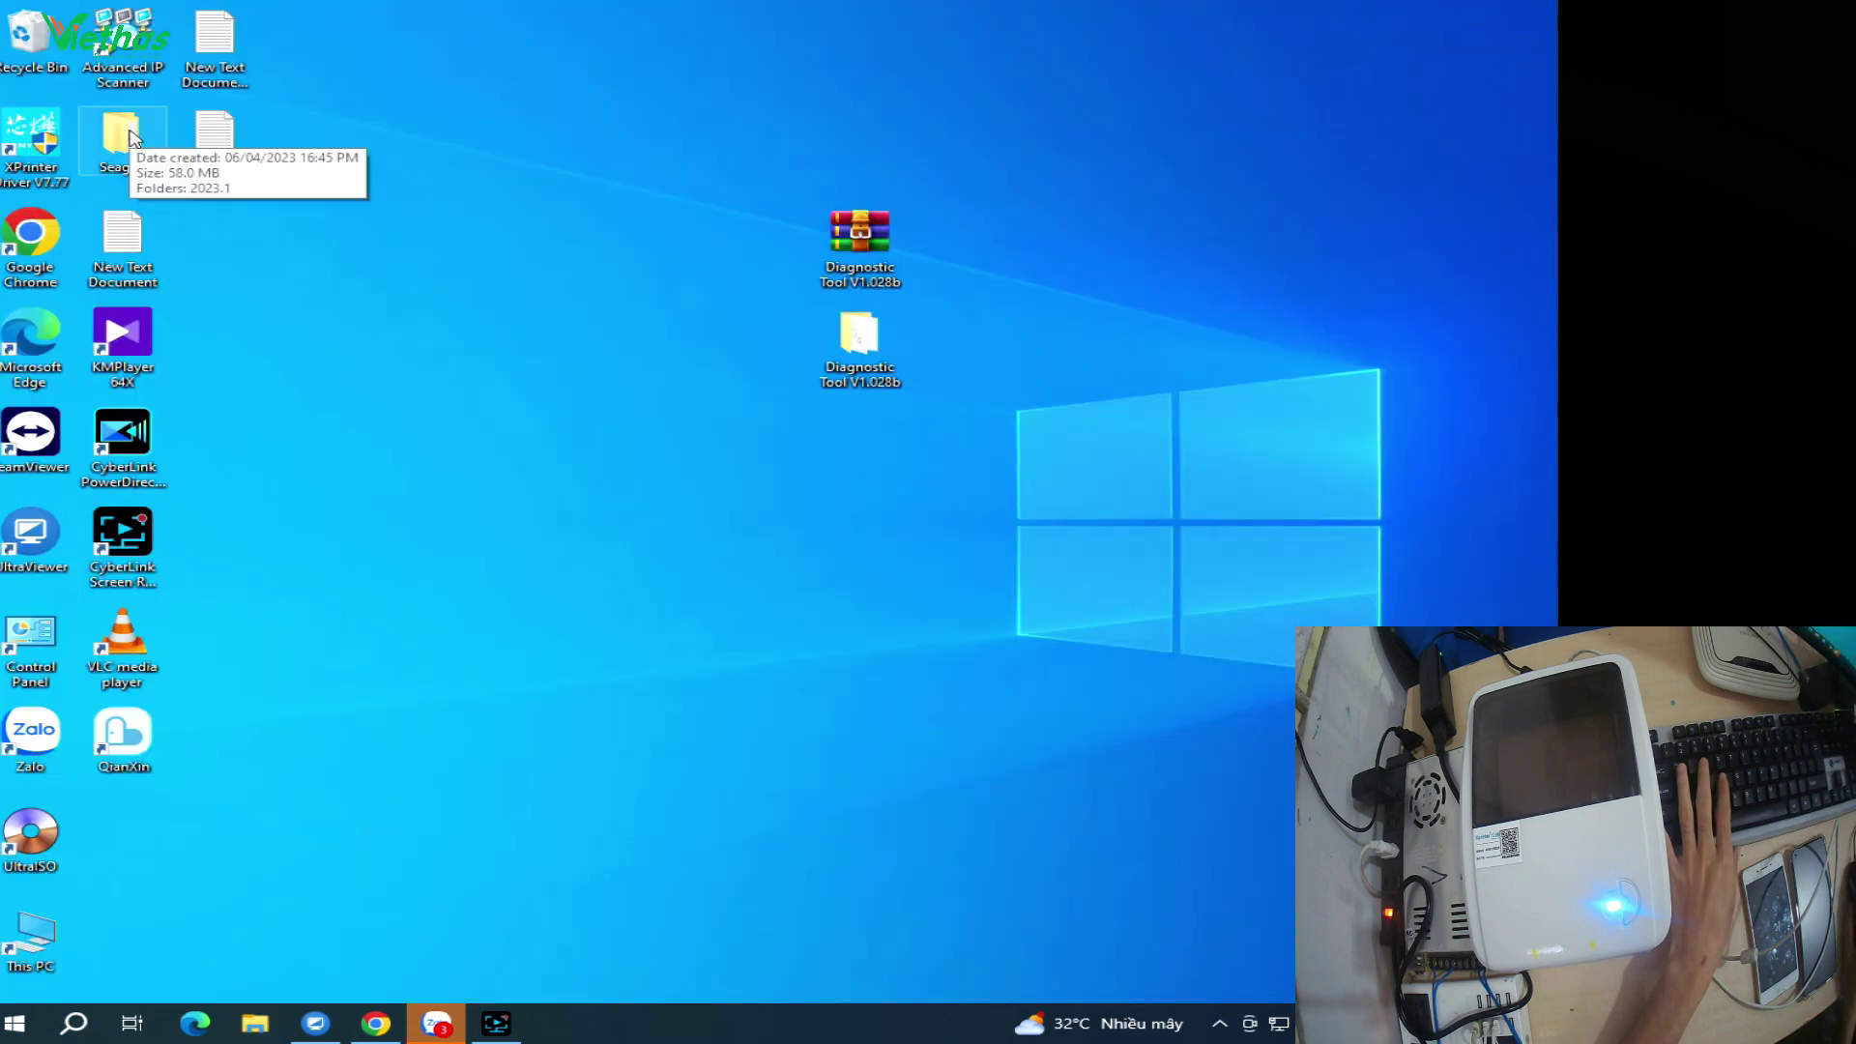
Open the Downloads folder and look through its files
{"action": "left_click", "coordinate": [254, 1023]}
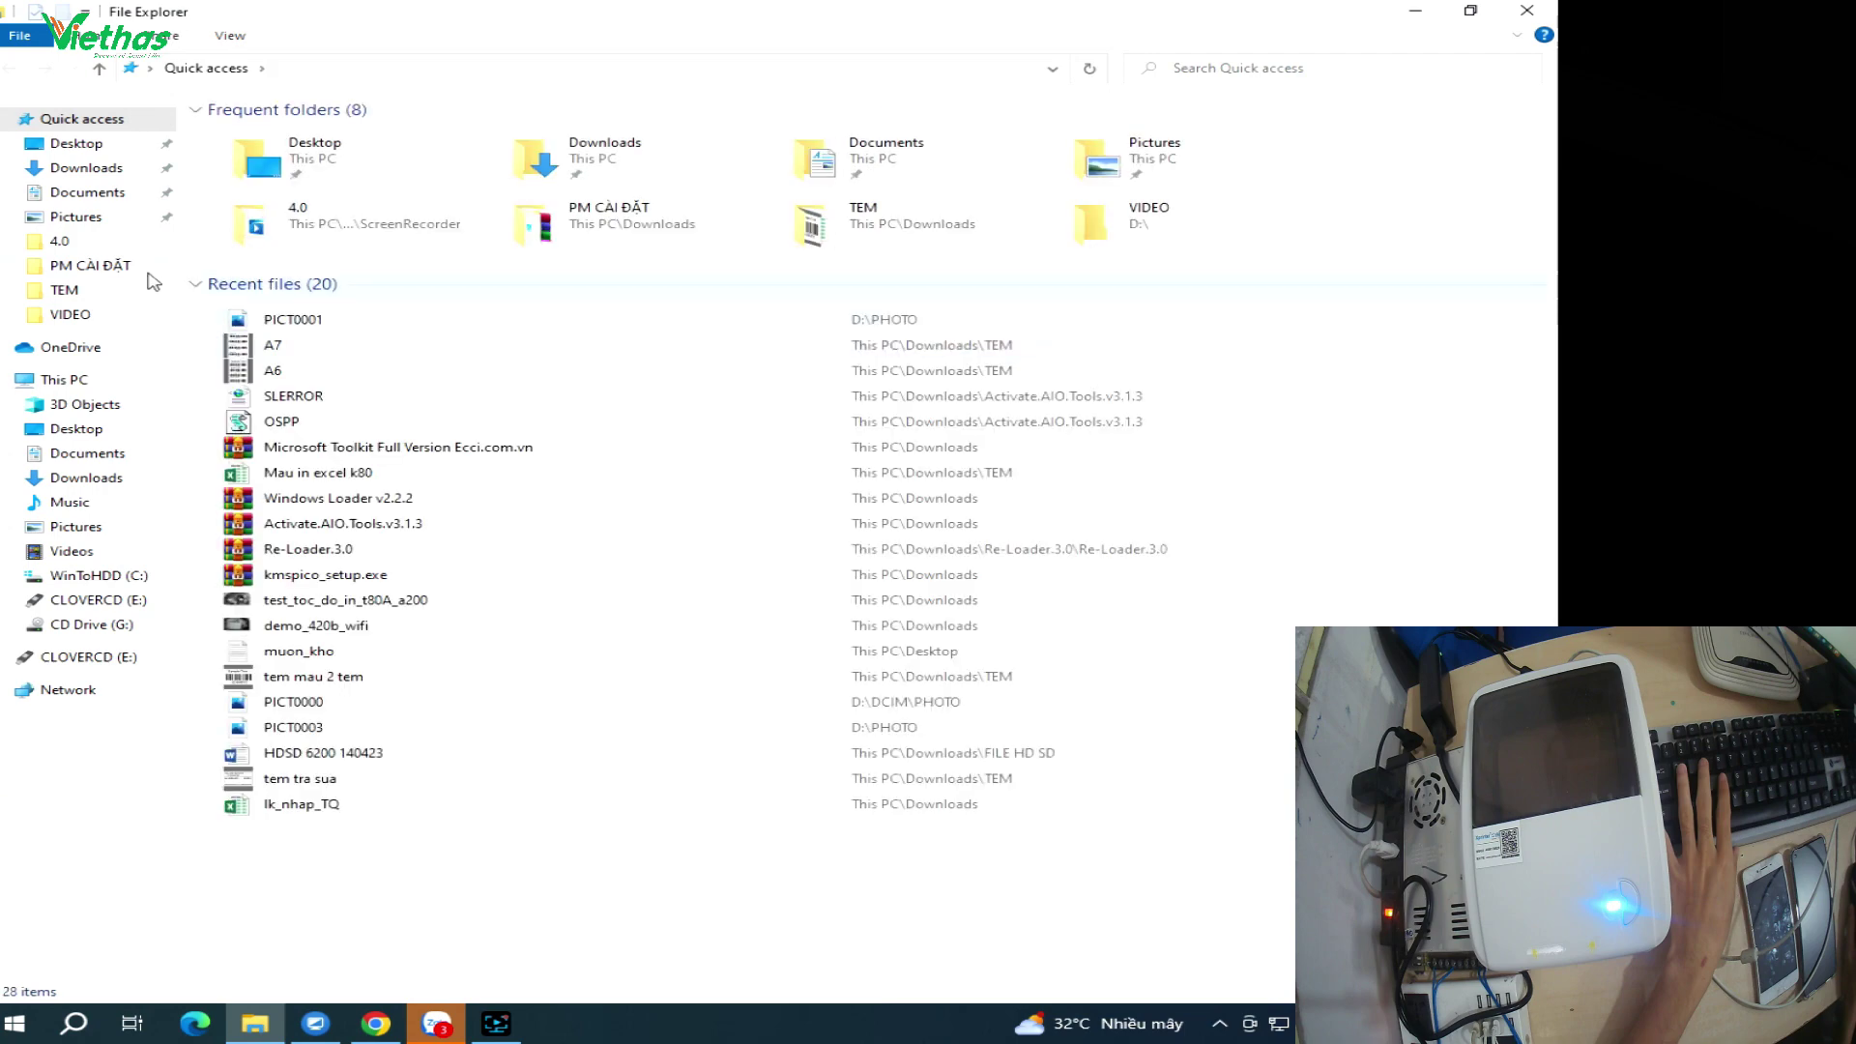
{"action": "left_click", "coordinate": [81, 170]}
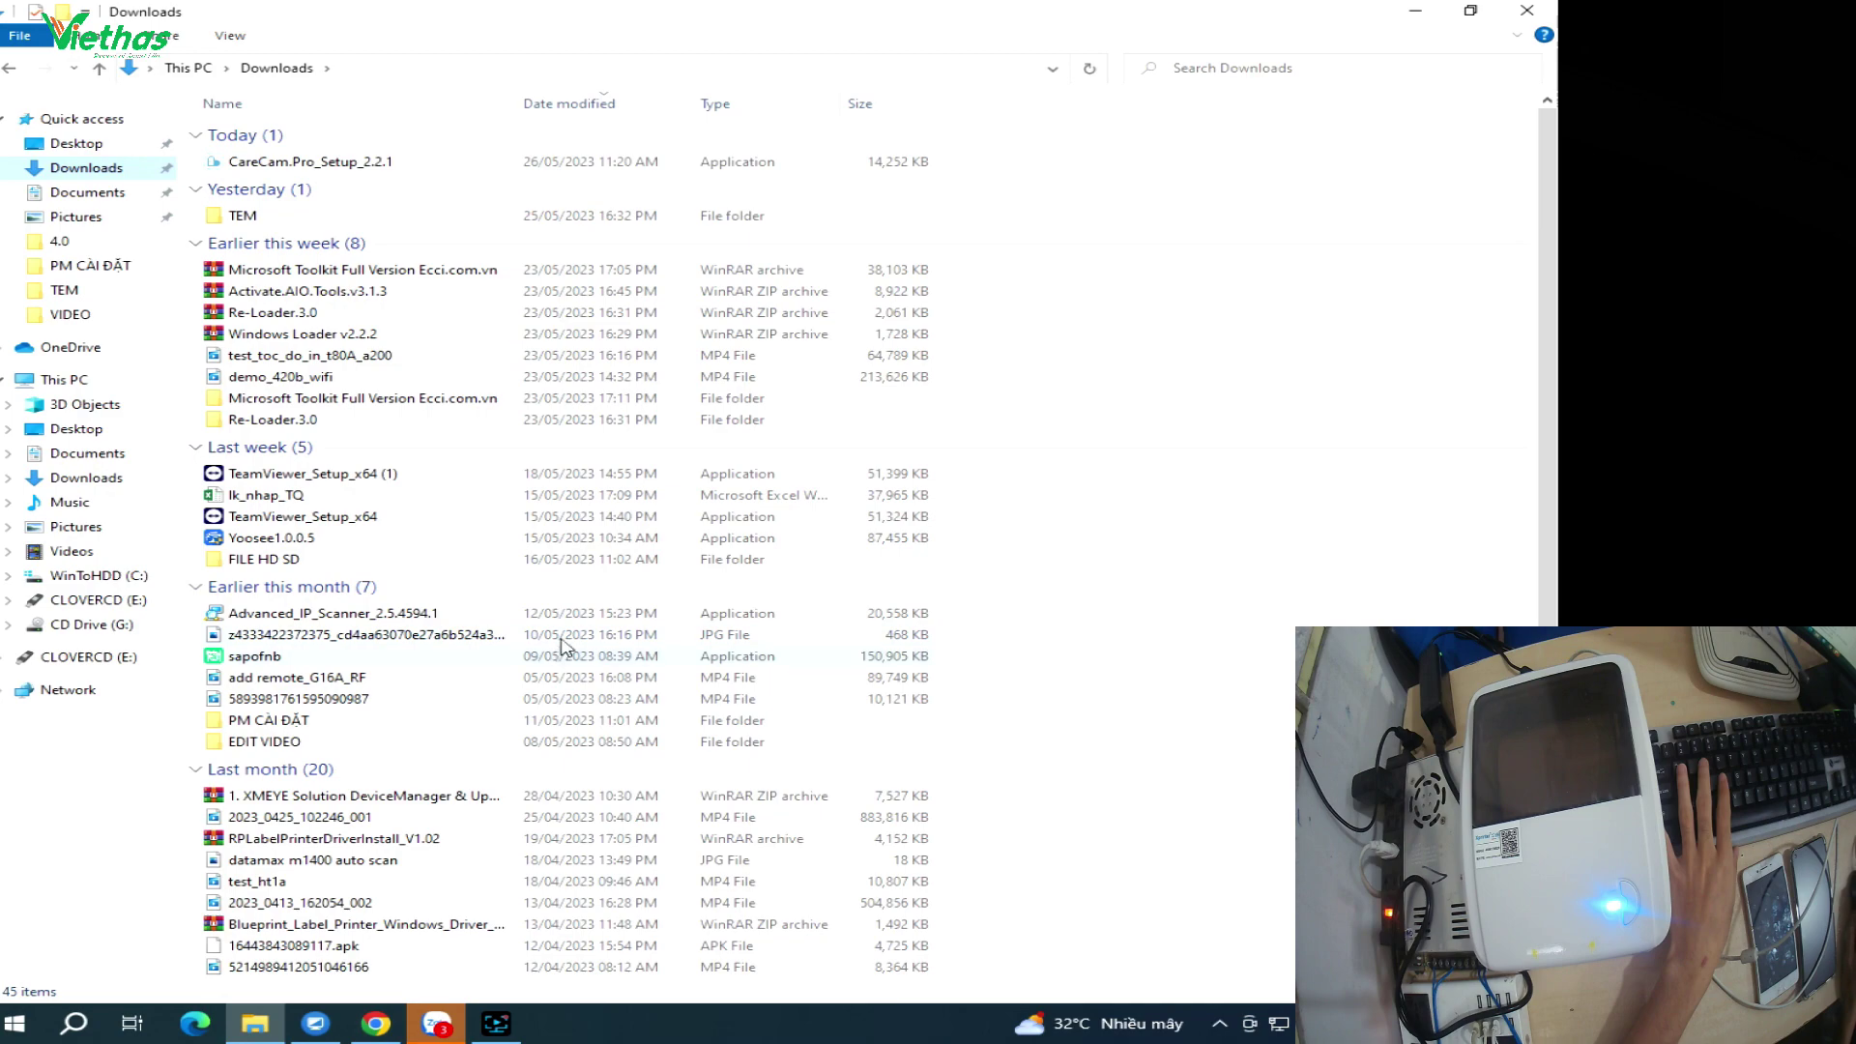
{"action": "scroll", "coordinate": [601, 663], "scroll_direction": "down", "scroll_amount": 5}
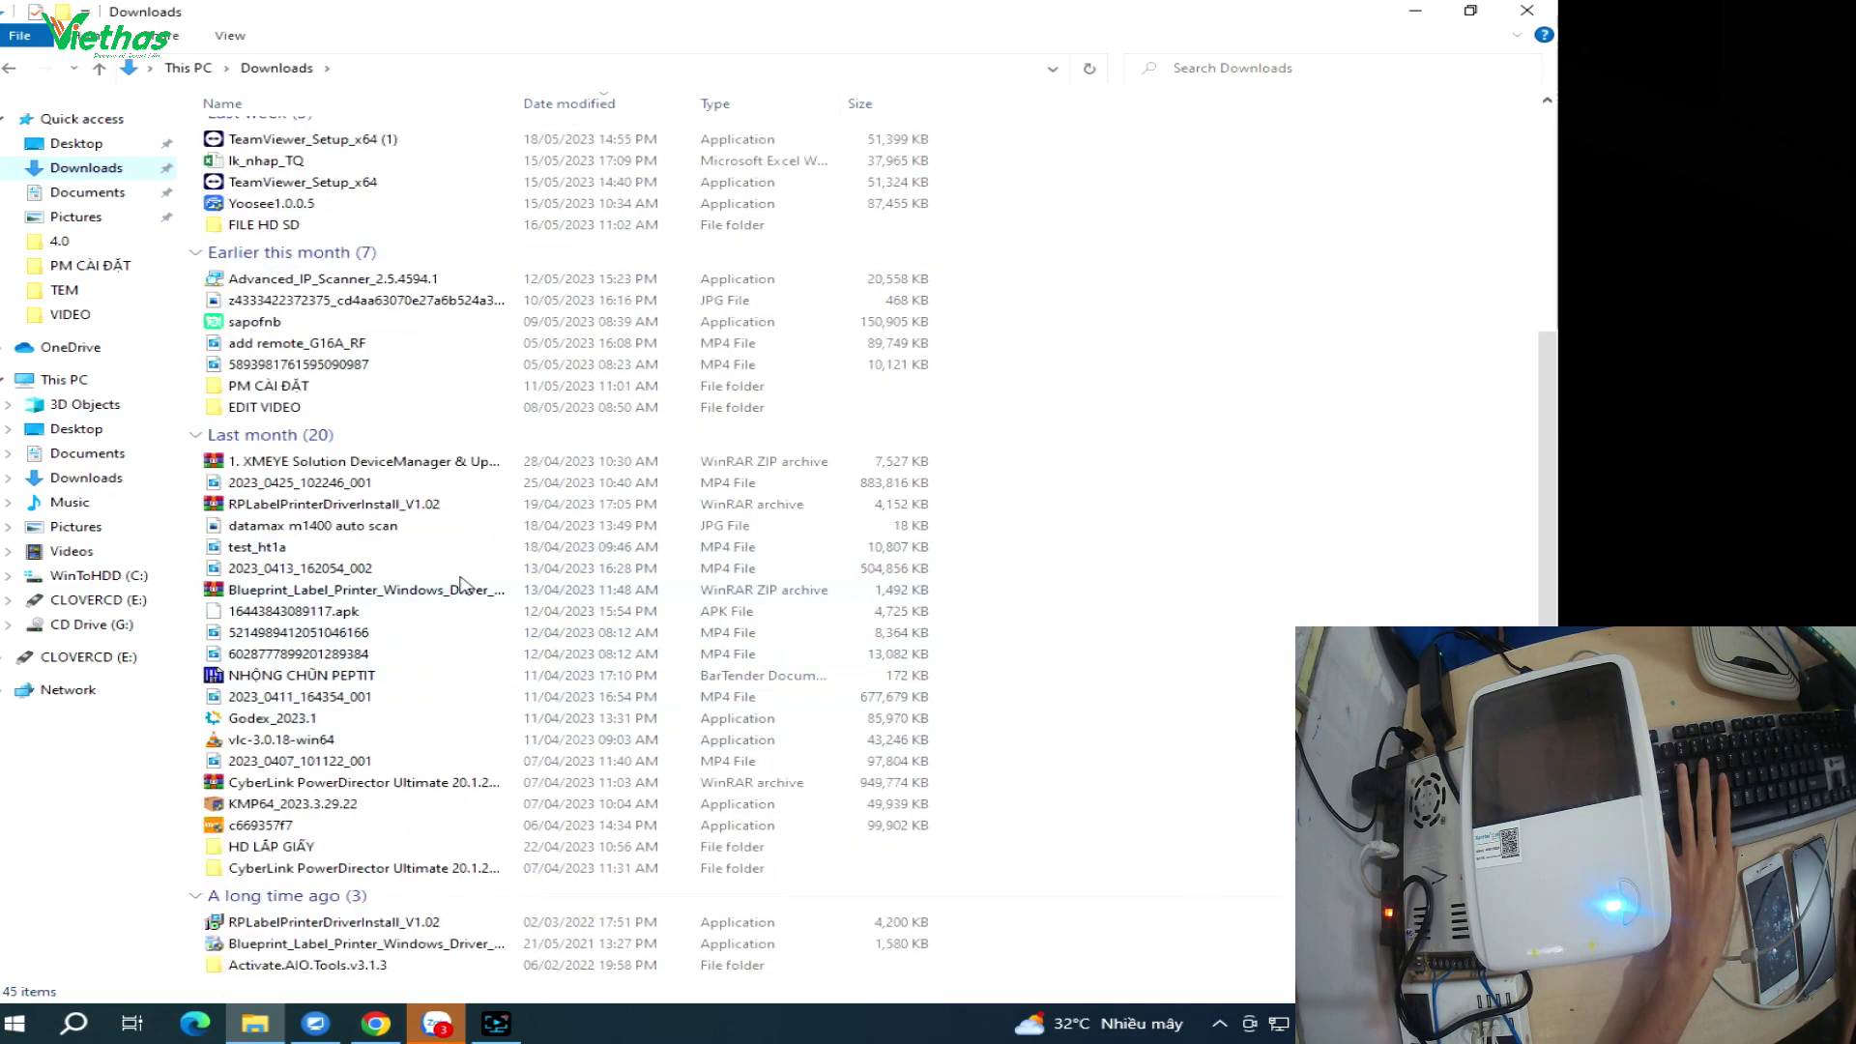
{"action": "scroll", "coordinate": [457, 574], "scroll_direction": "up", "scroll_amount": 5}
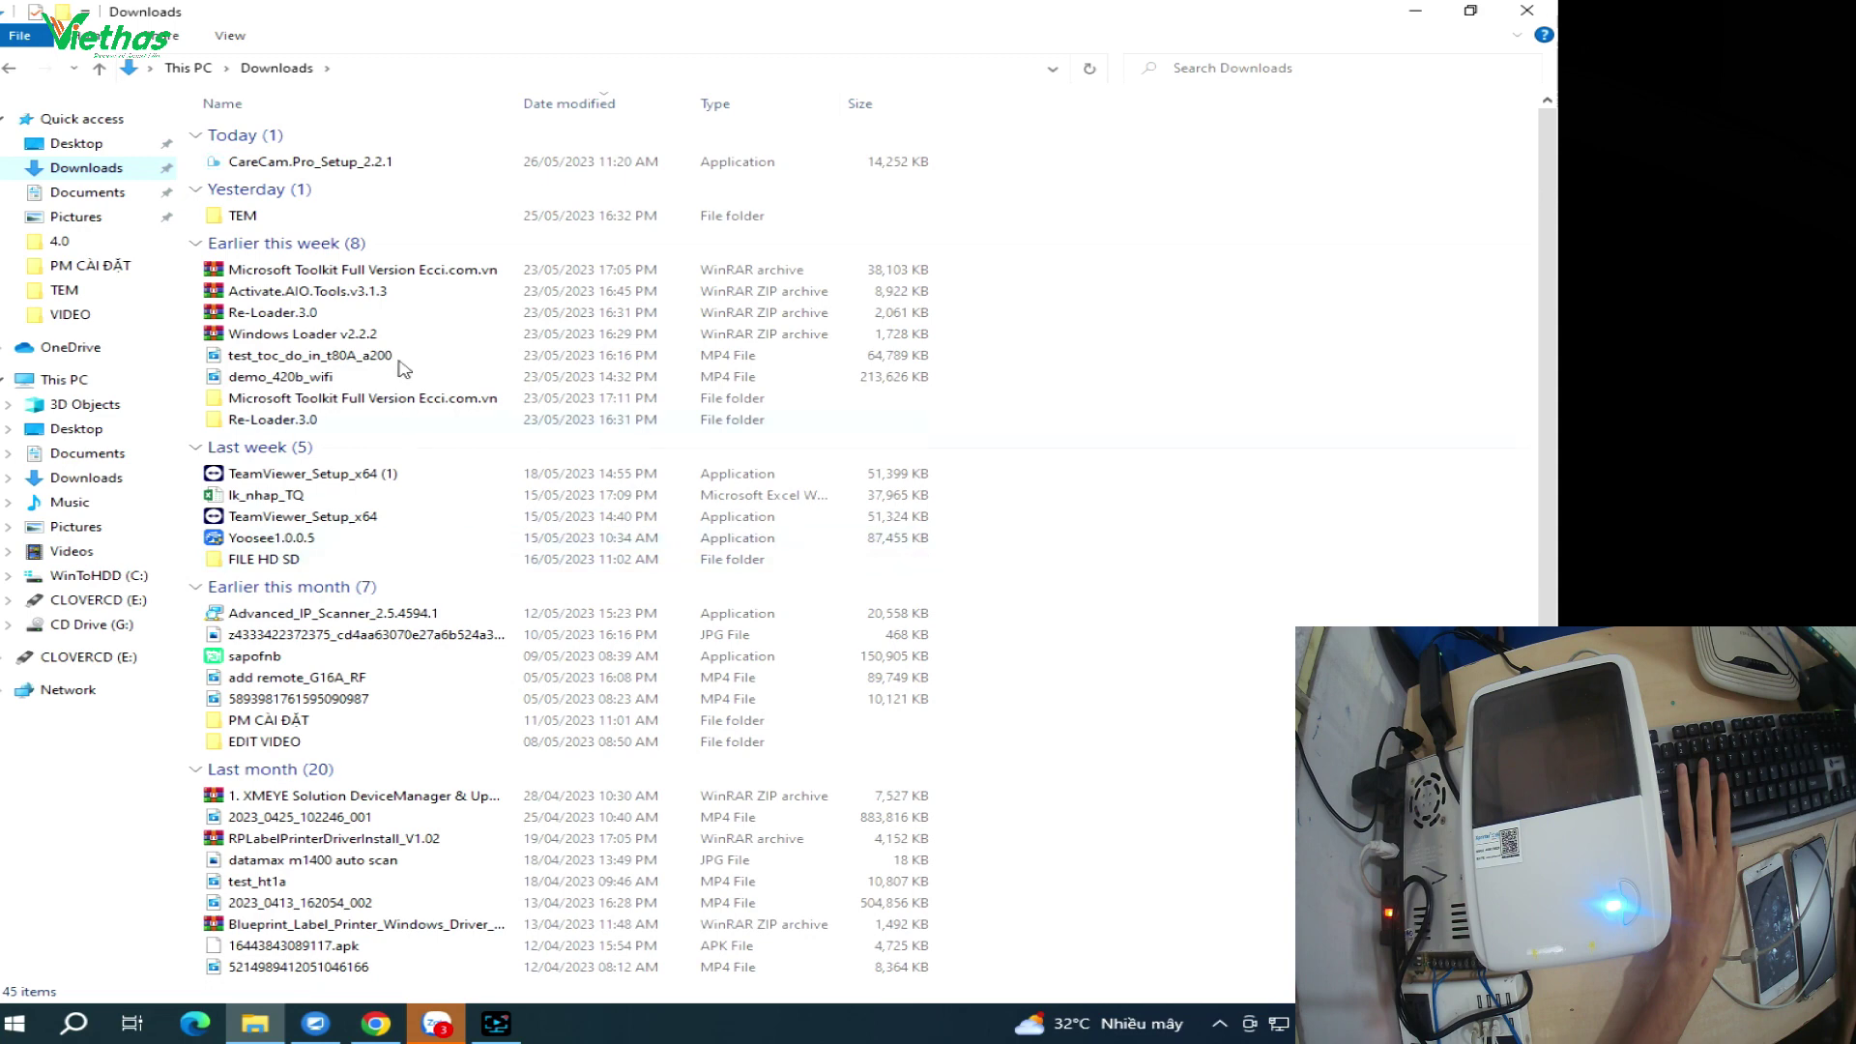
Switch to Chrome and search the web for "xprinter driver 2023"
{"action": "left_click", "coordinate": [376, 1023]}
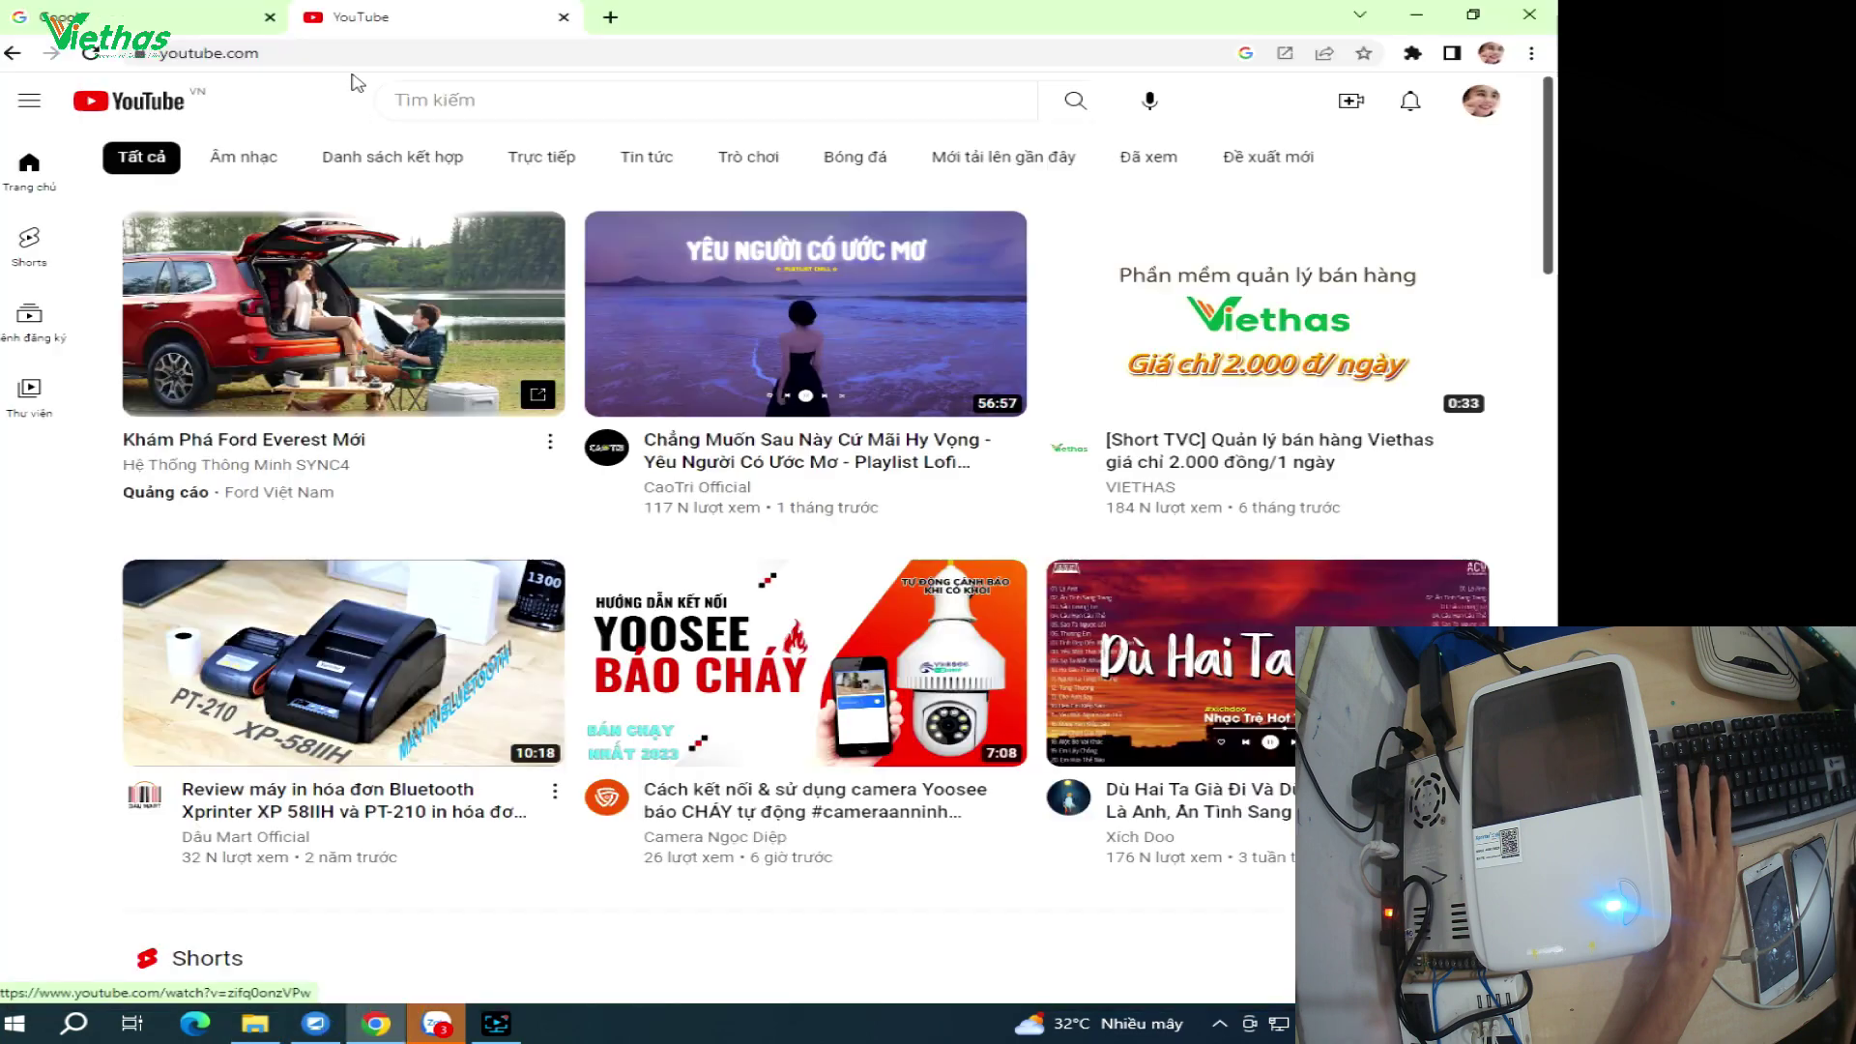
{"action": "left_click", "coordinate": [328, 54]}
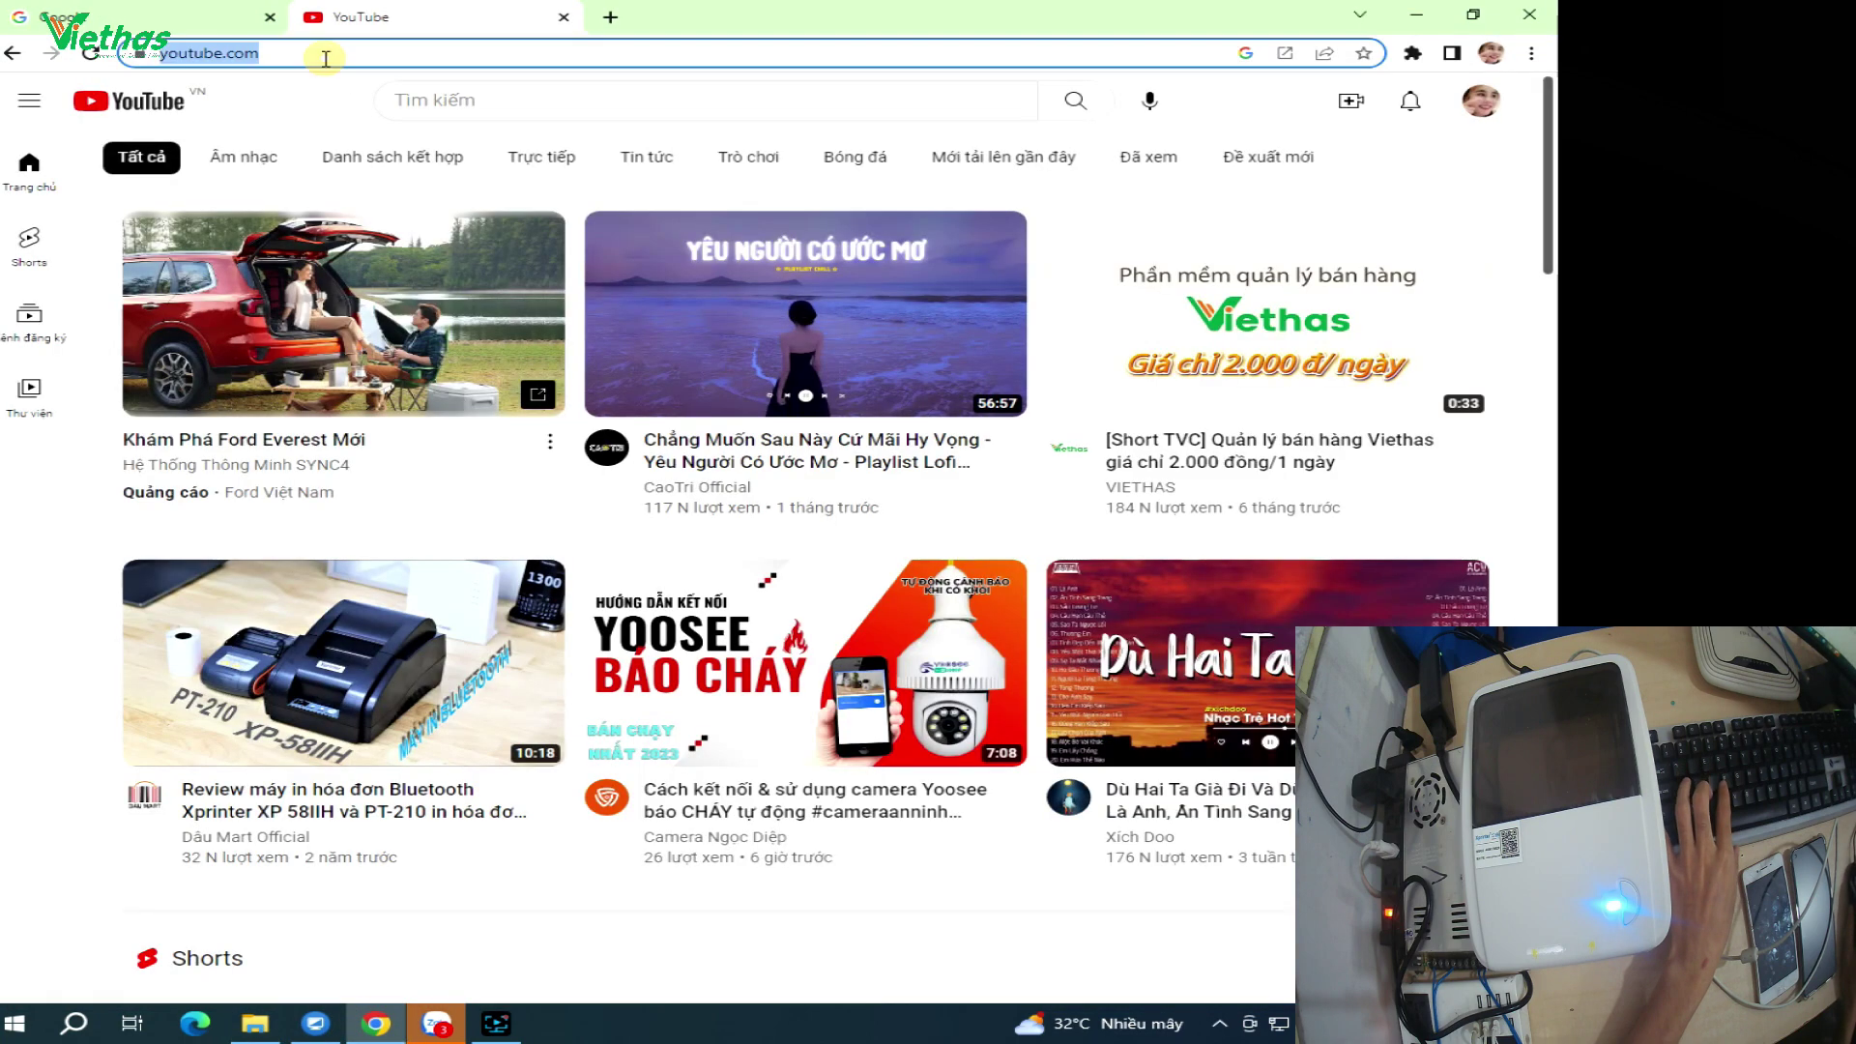
{"action": "type", "text": "xprinter"}
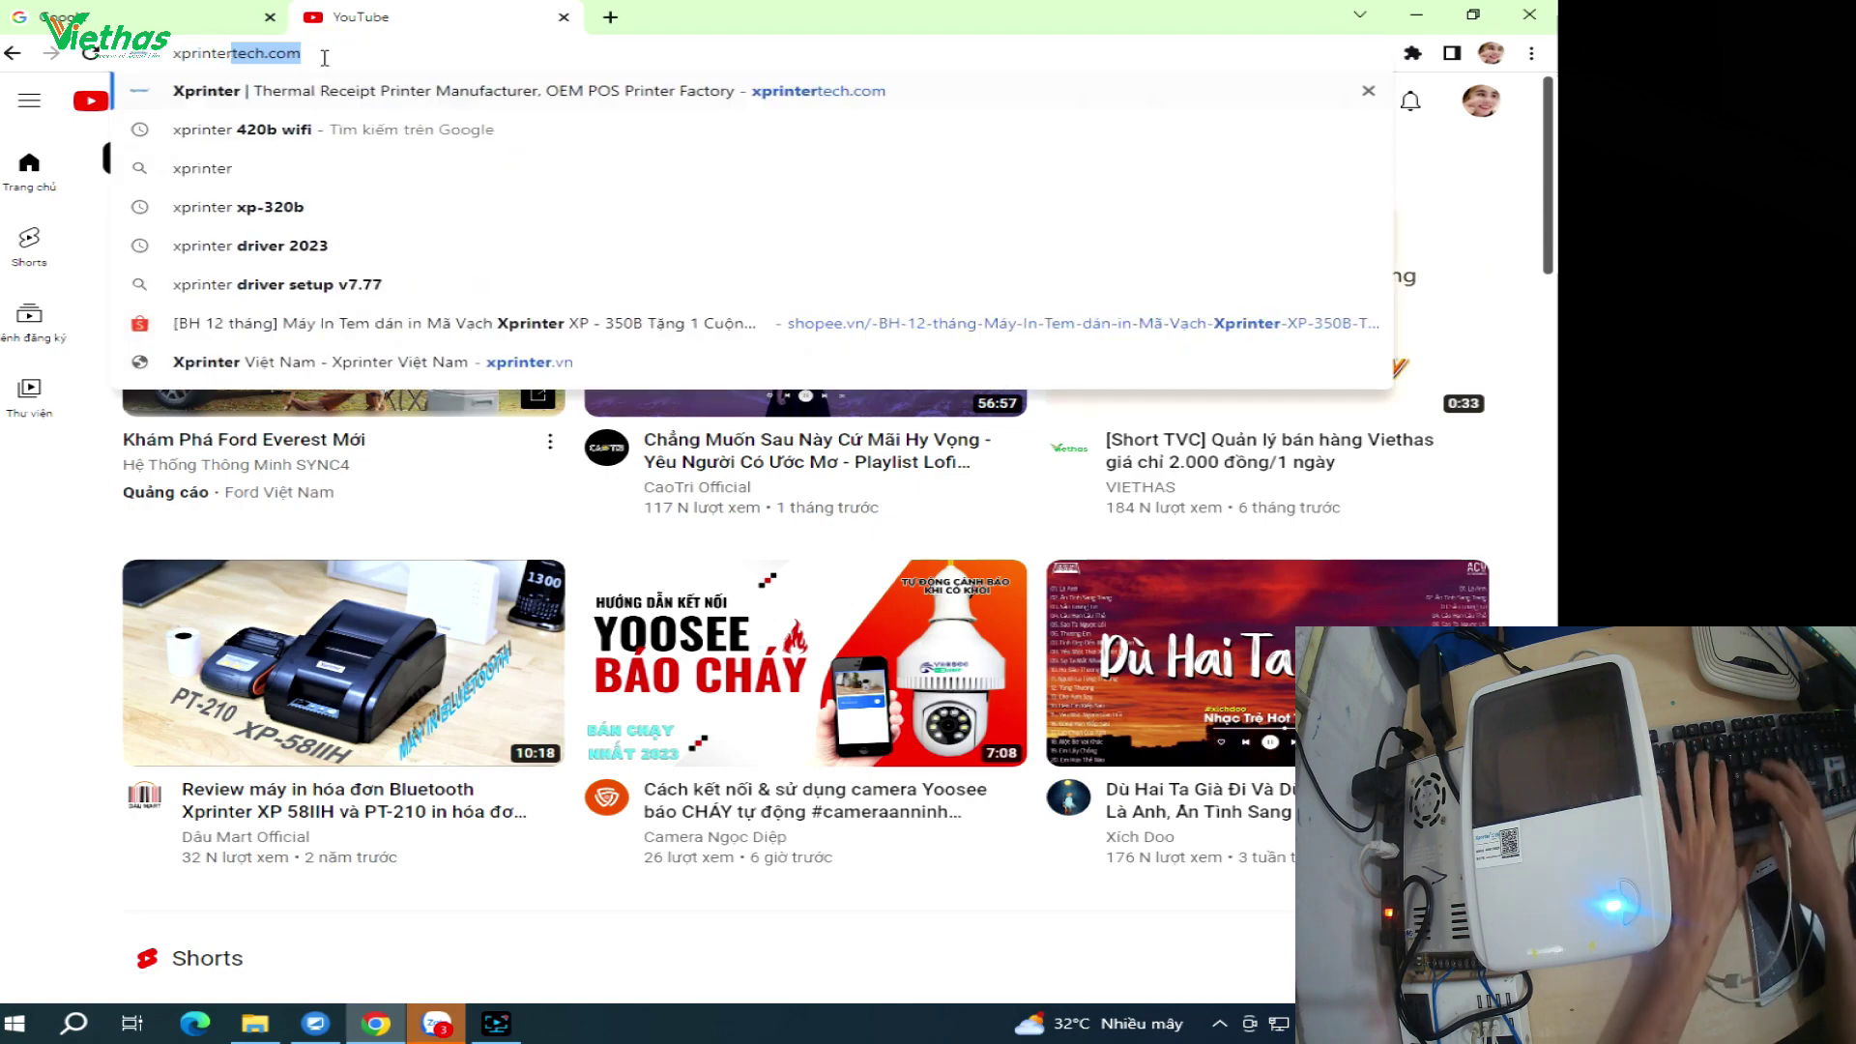
{"action": "type", "text": " dr"}
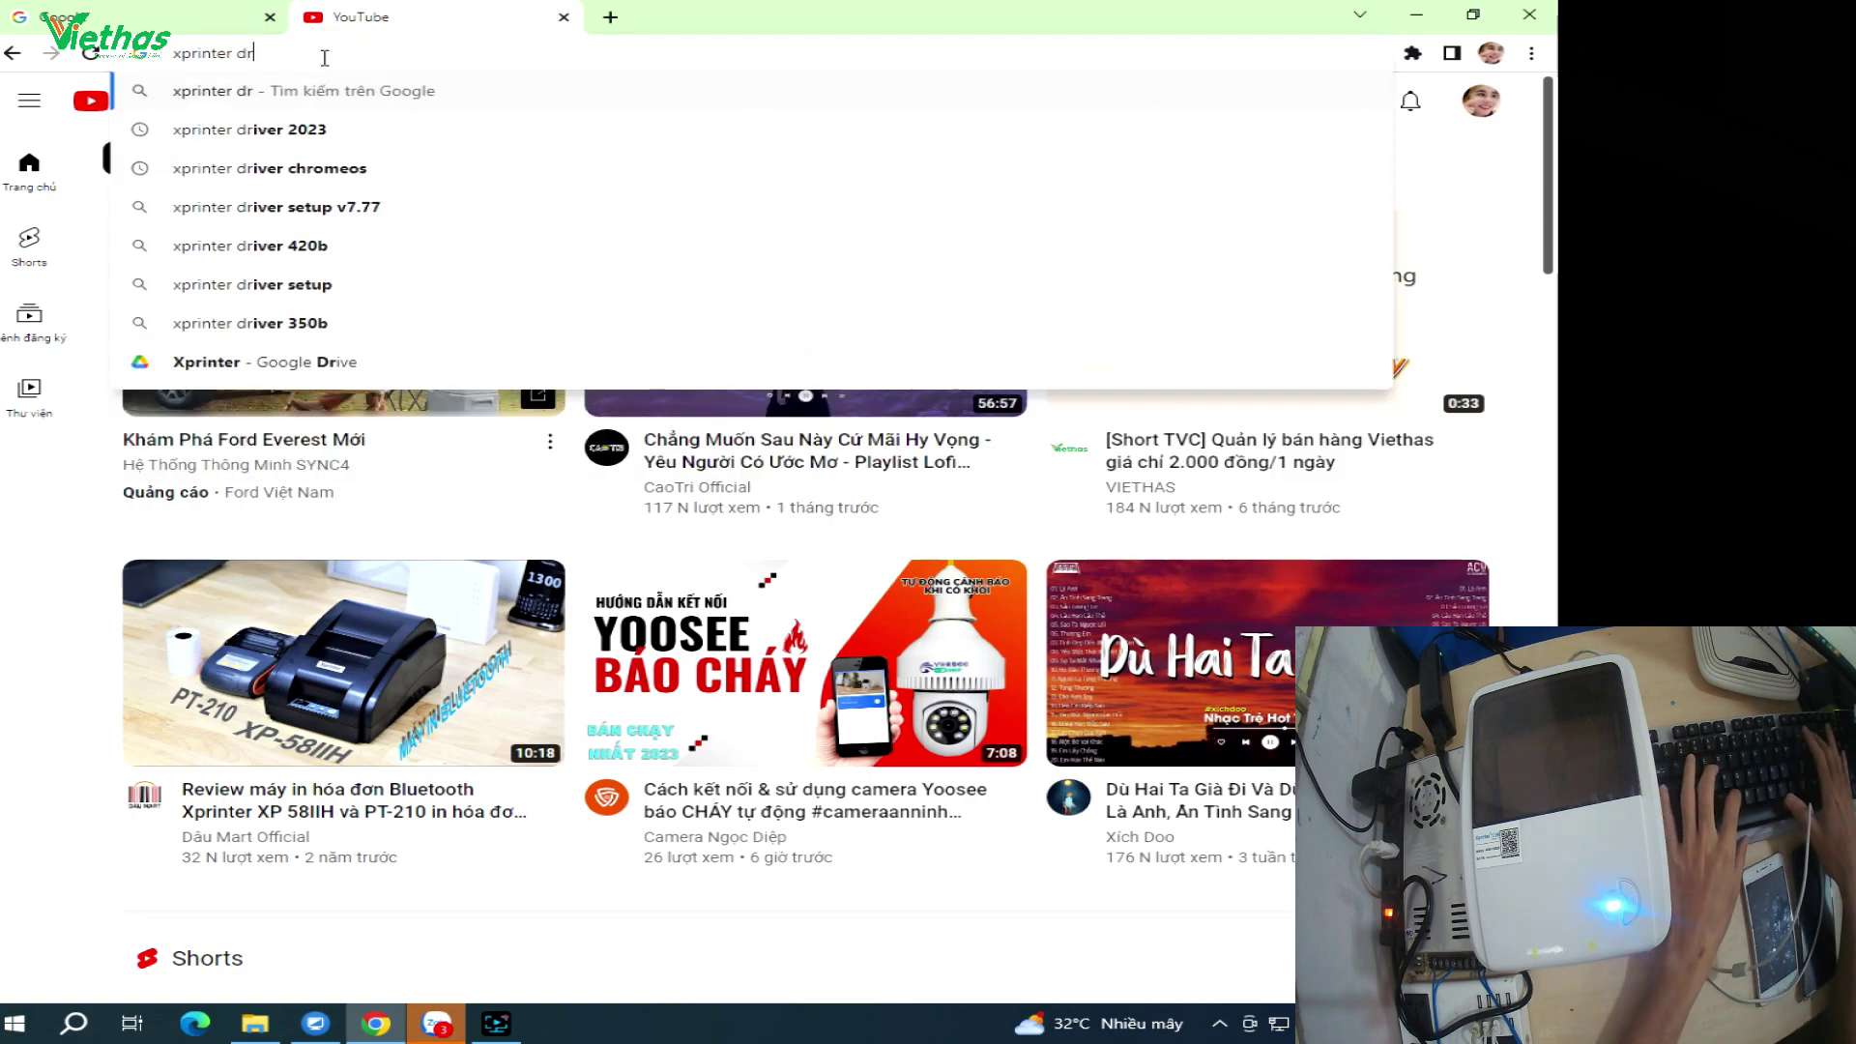
{"action": "type", "text": "iver 2023"}
{"action": "key", "text": "Return"}
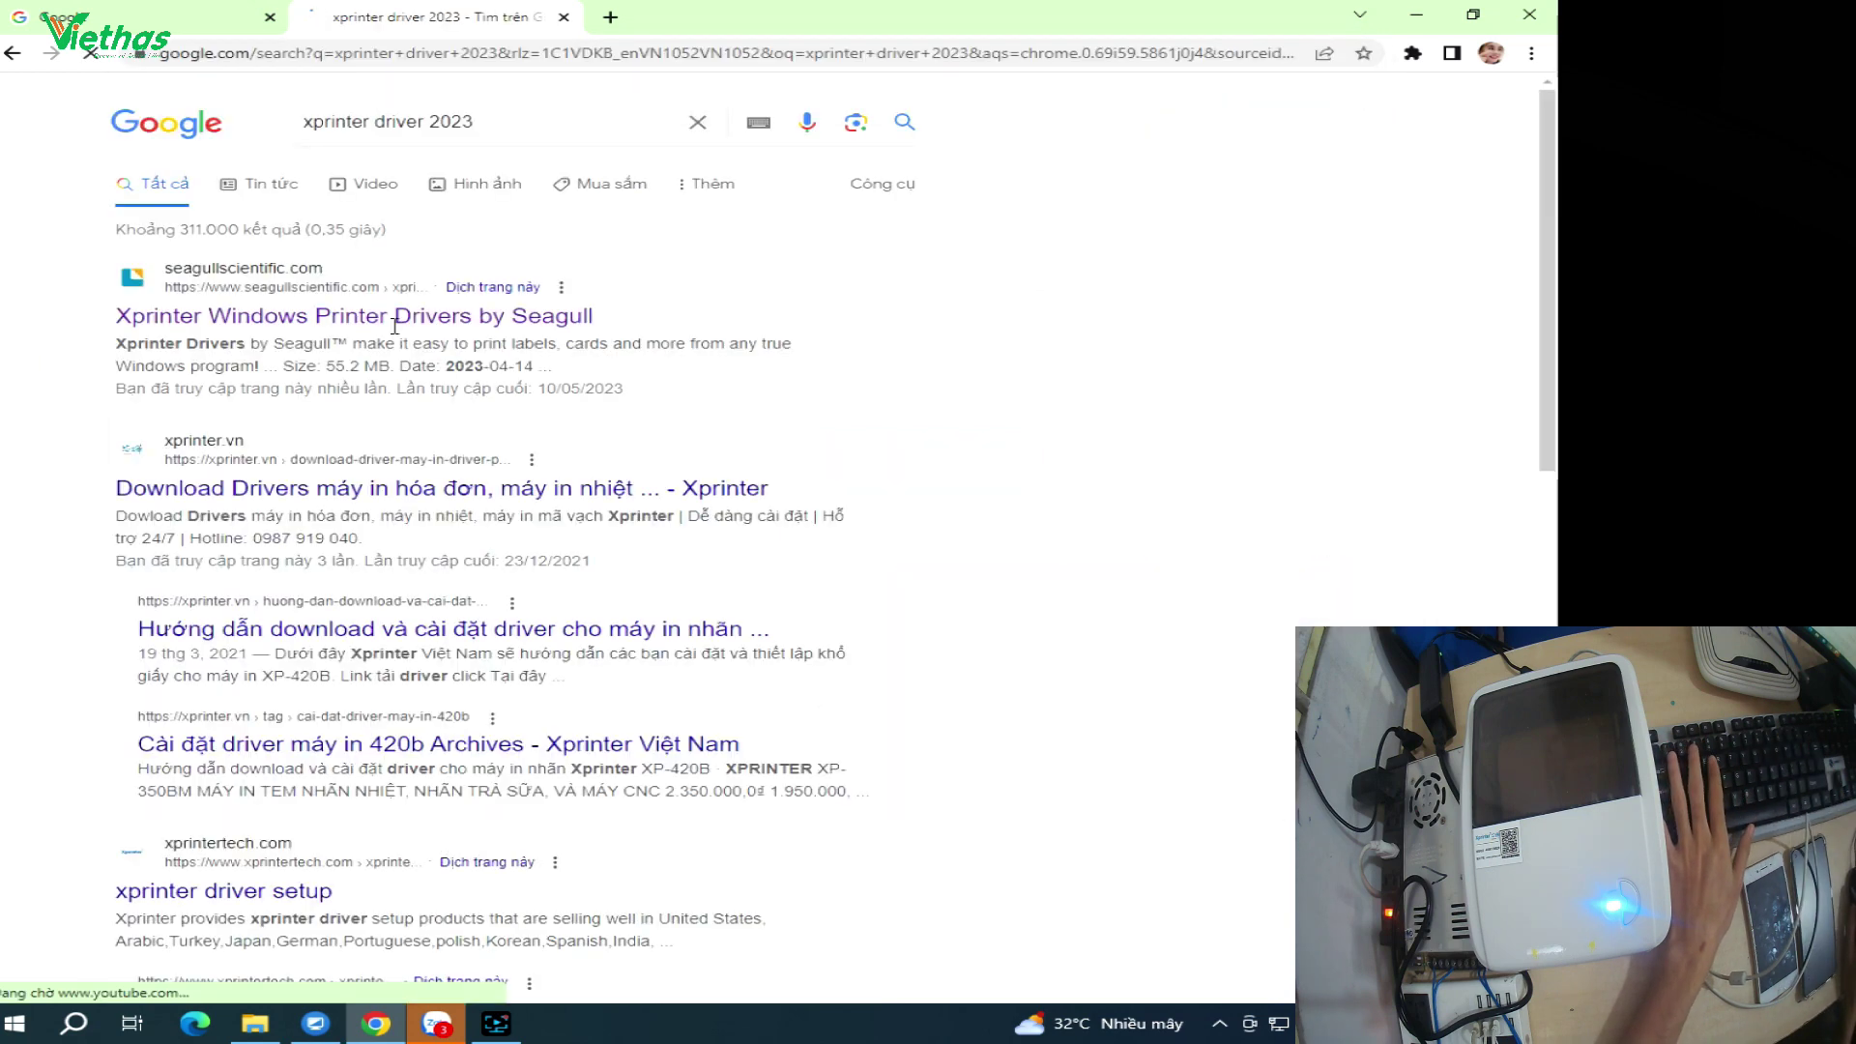
Open the Xprinter Windows Printer Drivers page by Seagull from the search results and download driver version 2023.2
{"action": "left_click", "coordinate": [525, 365]}
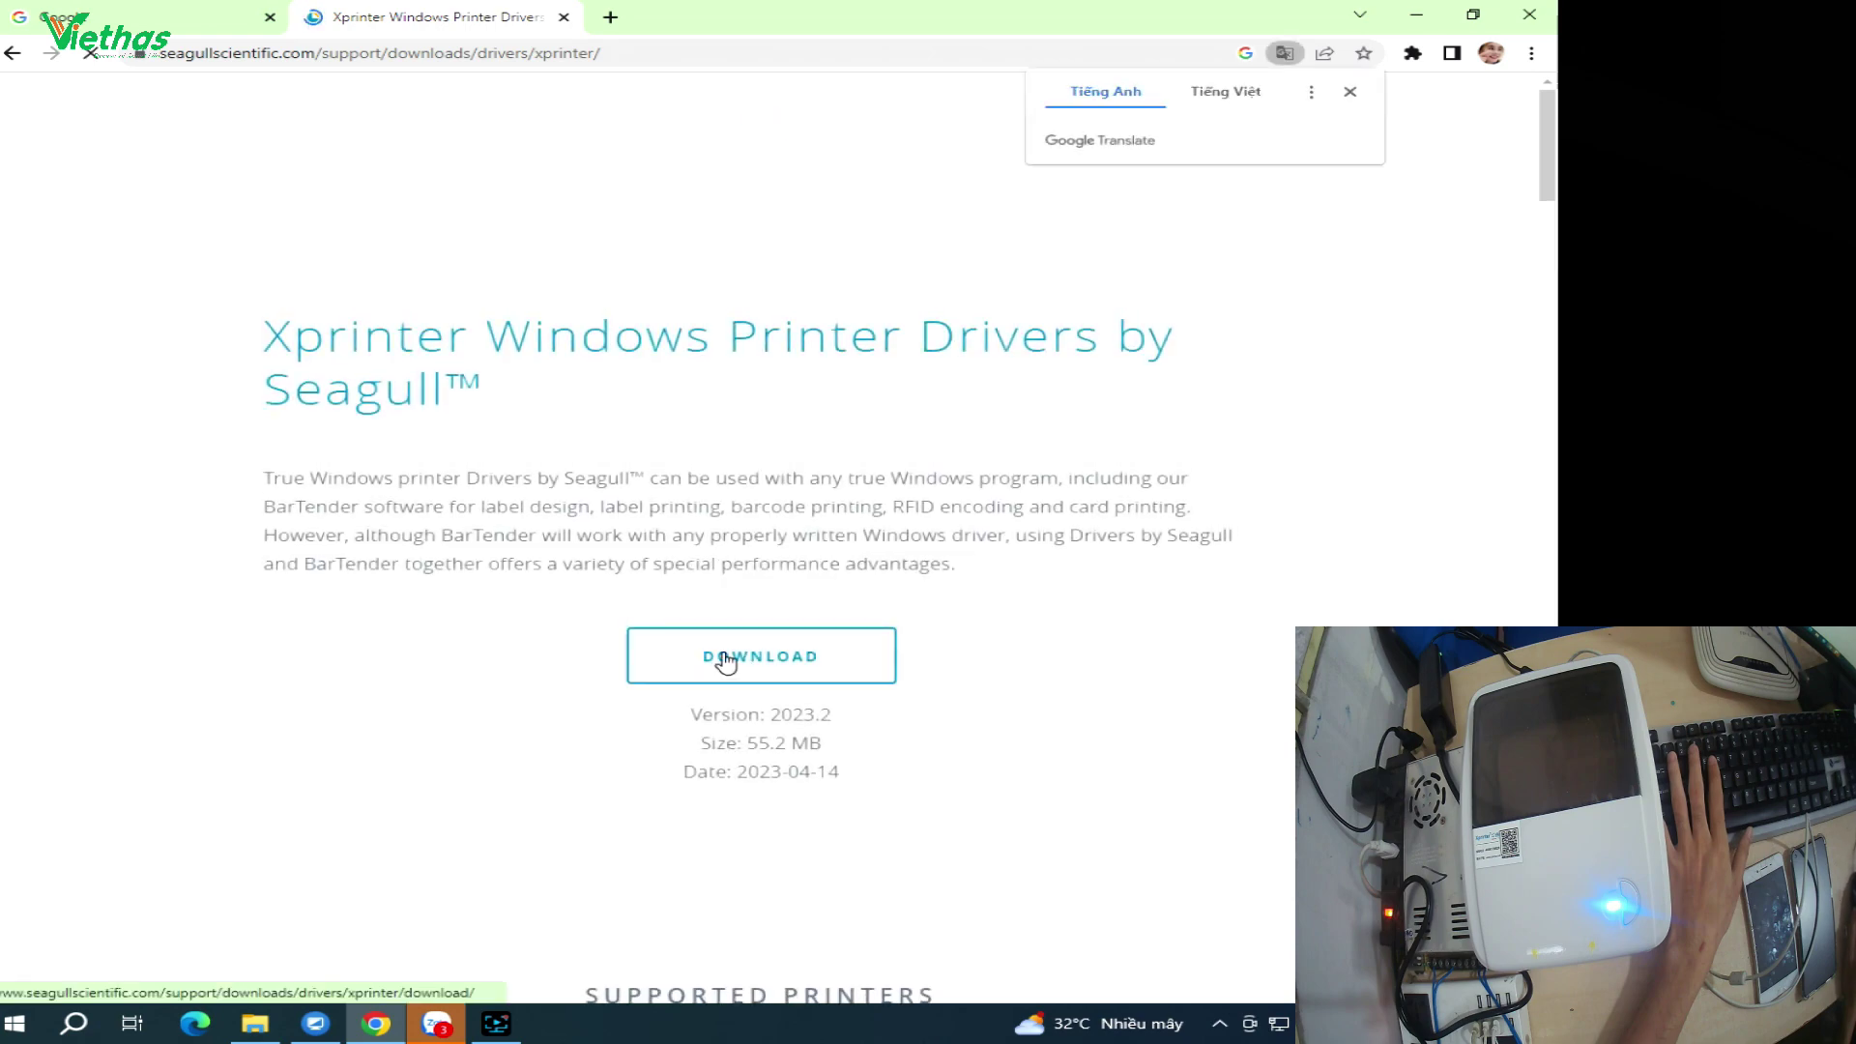
{"action": "left_click", "coordinate": [674, 643]}
{"action": "left_click", "coordinate": [679, 601]}
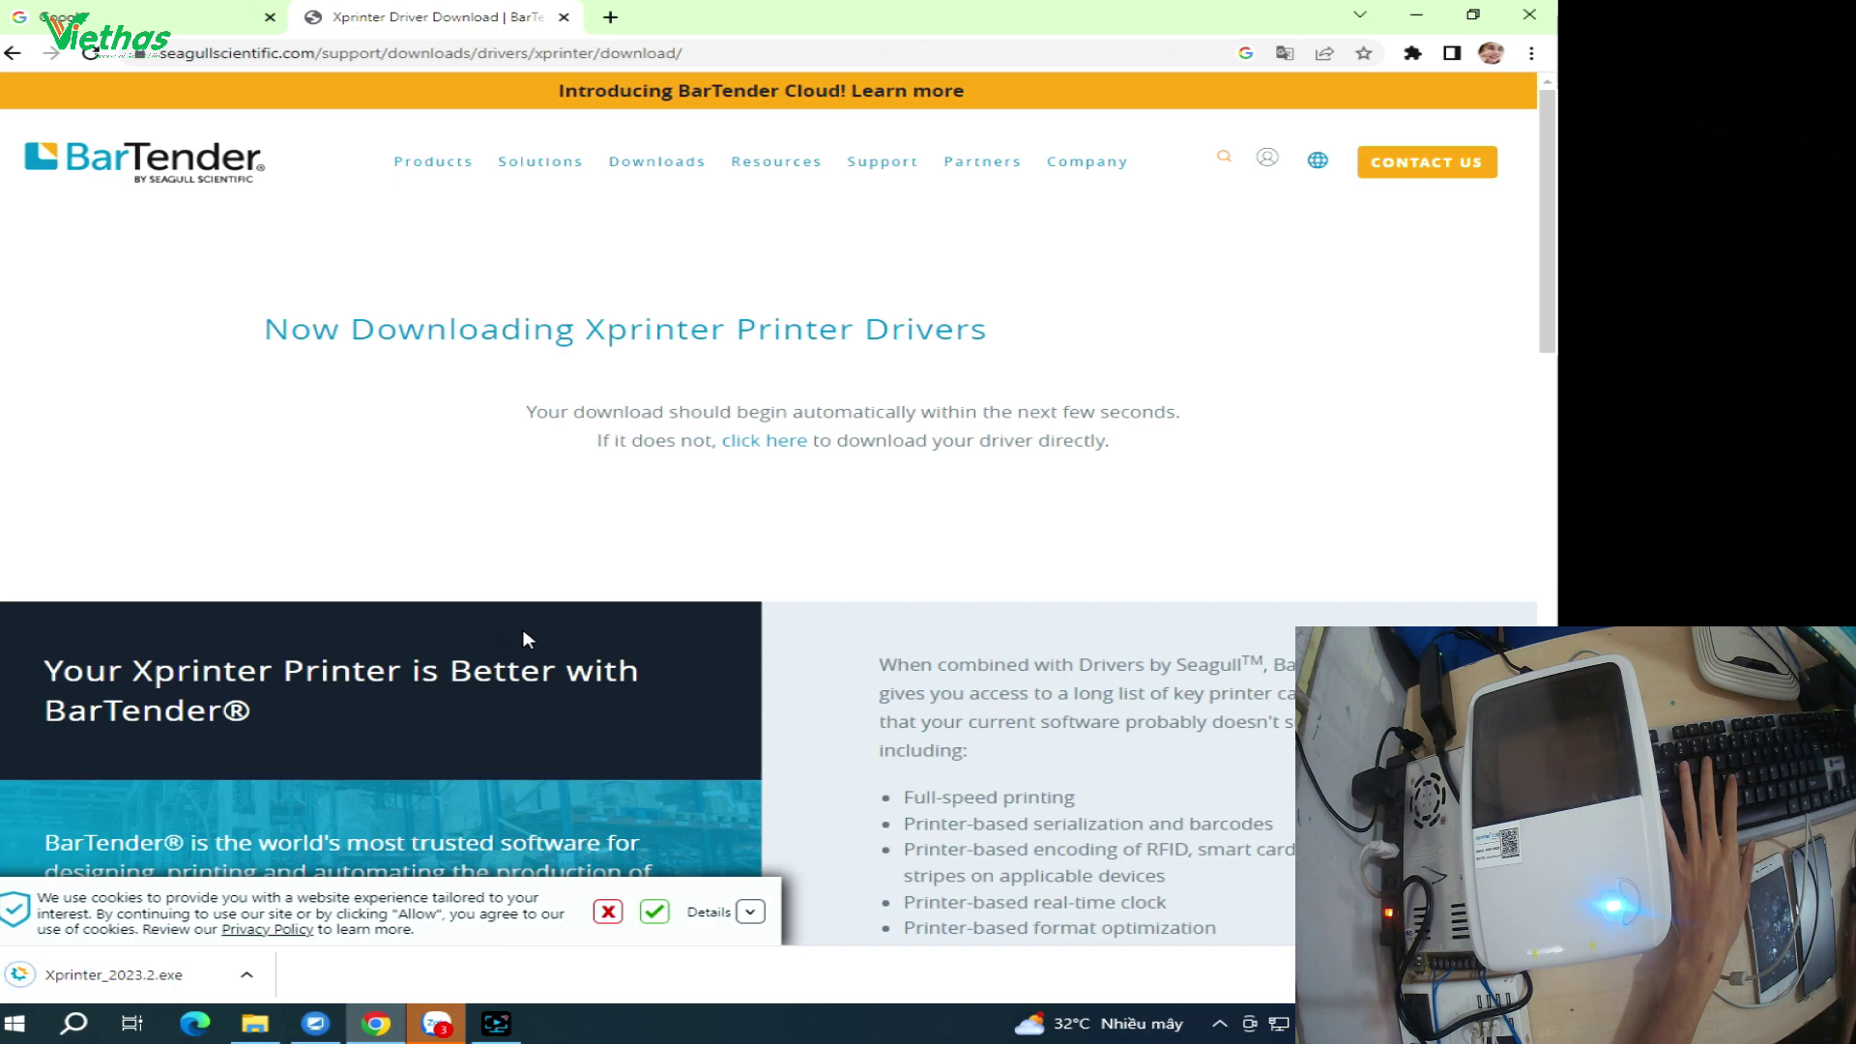
Run the downloaded Xprinter_2023.2.exe, accept the license terms and extract the driver files with the default options
{"action": "left_click", "coordinate": [166, 974]}
{"action": "left_click", "coordinate": [694, 629]}
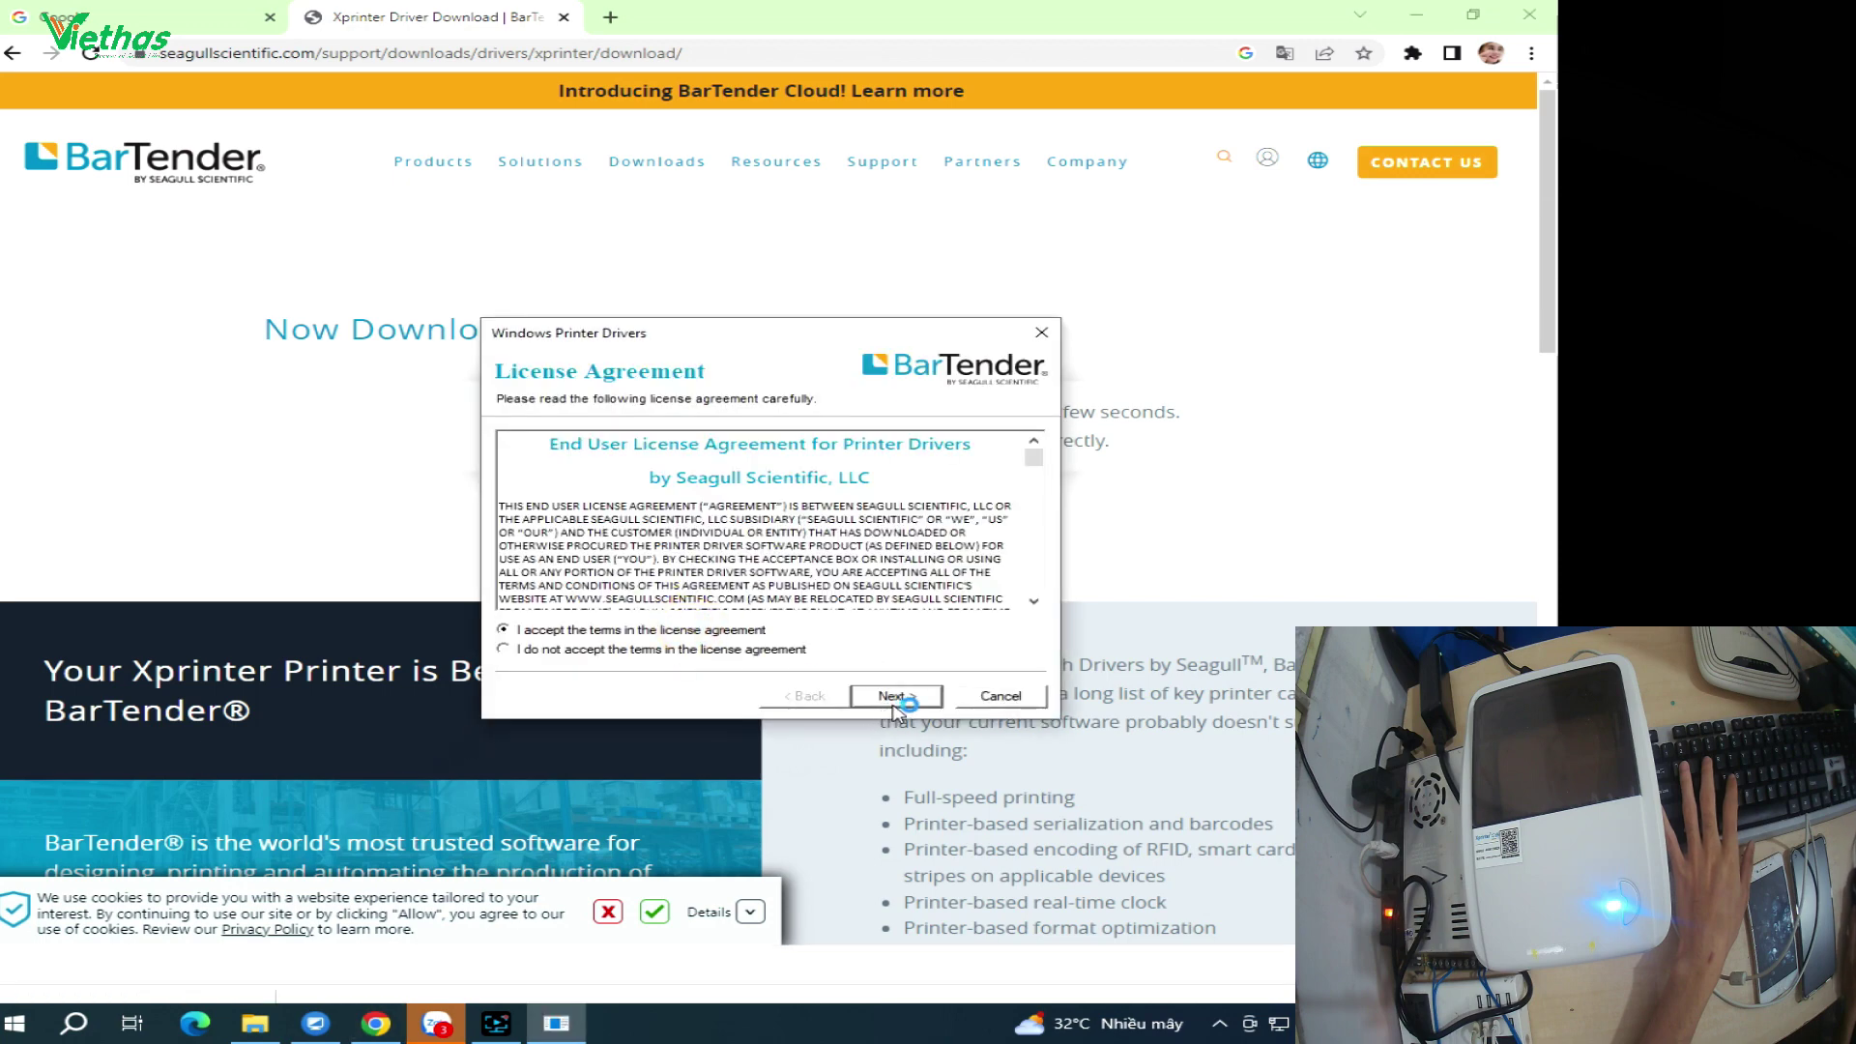
{"action": "left_click", "coordinate": [894, 696]}
{"action": "left_click", "coordinate": [894, 696]}
{"action": "left_click", "coordinate": [894, 696]}
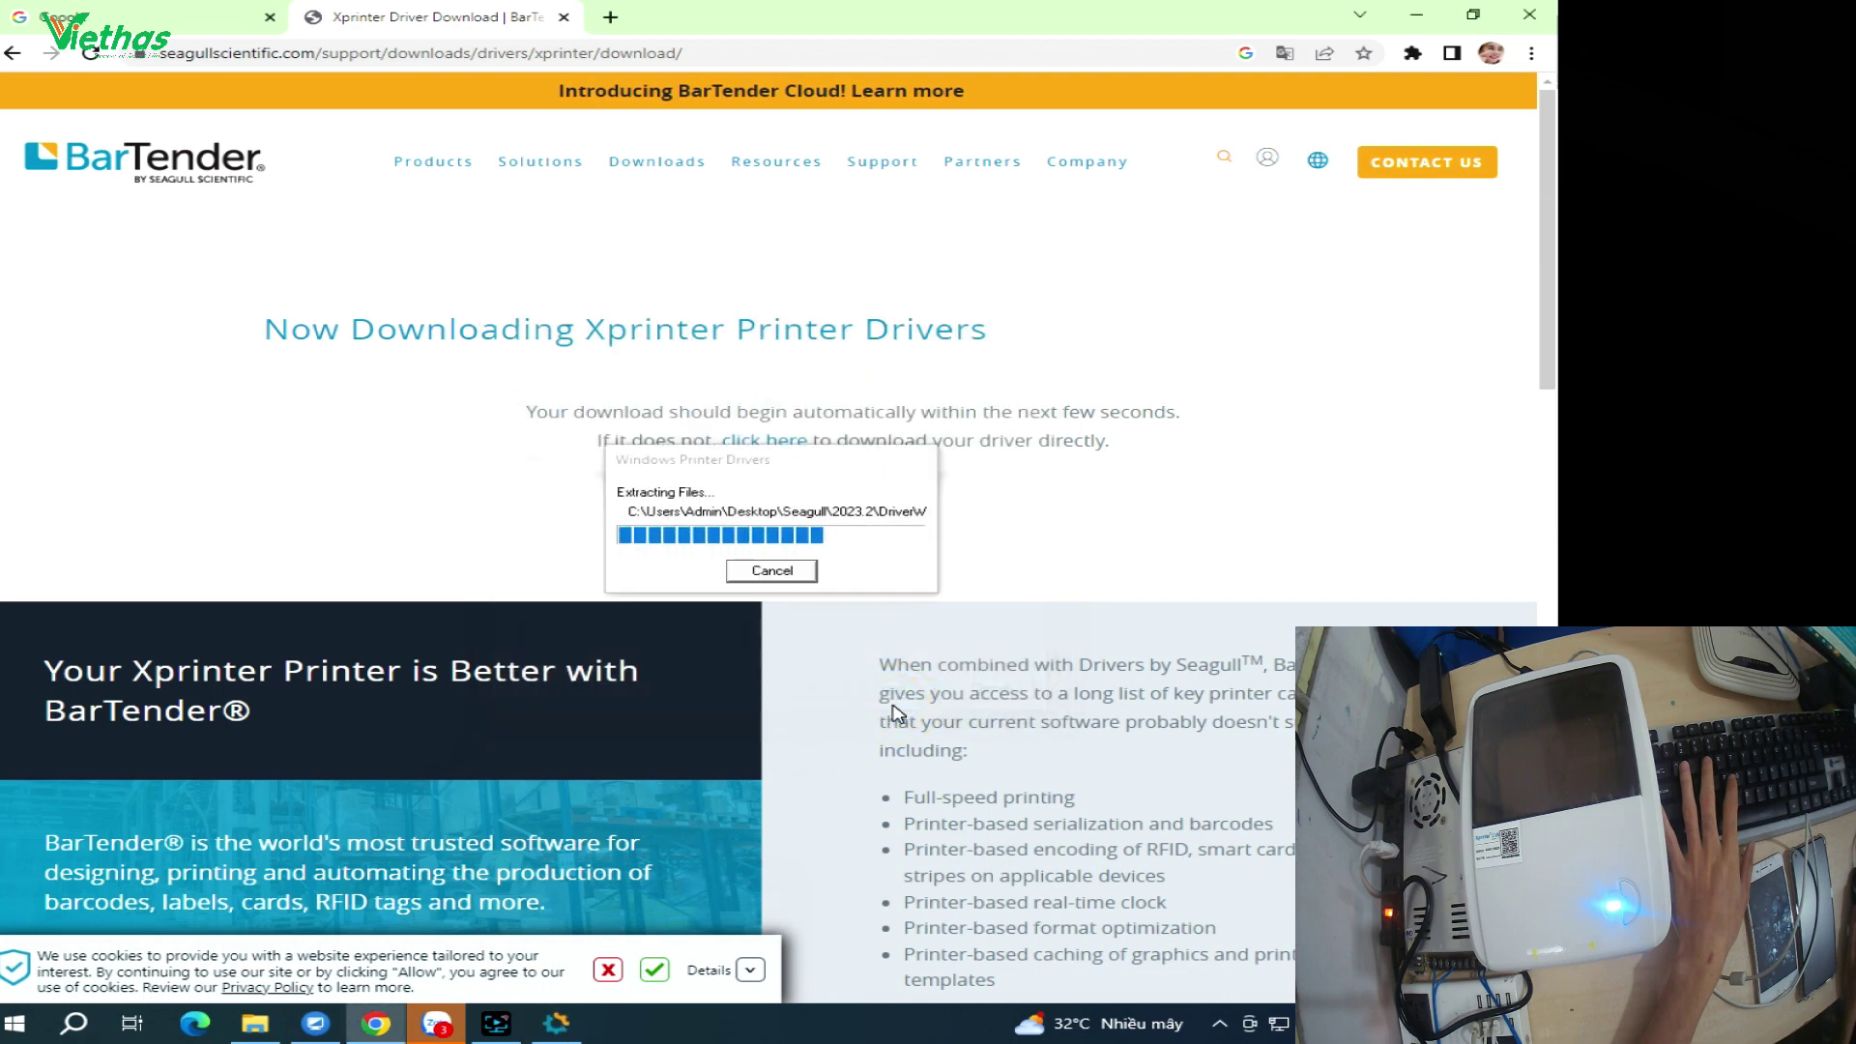
Close the browser, the Downloads folder and the driver installation instructions page, leaving the Seagull Driver Wizard open
{"action": "left_click", "coordinate": [1529, 15]}
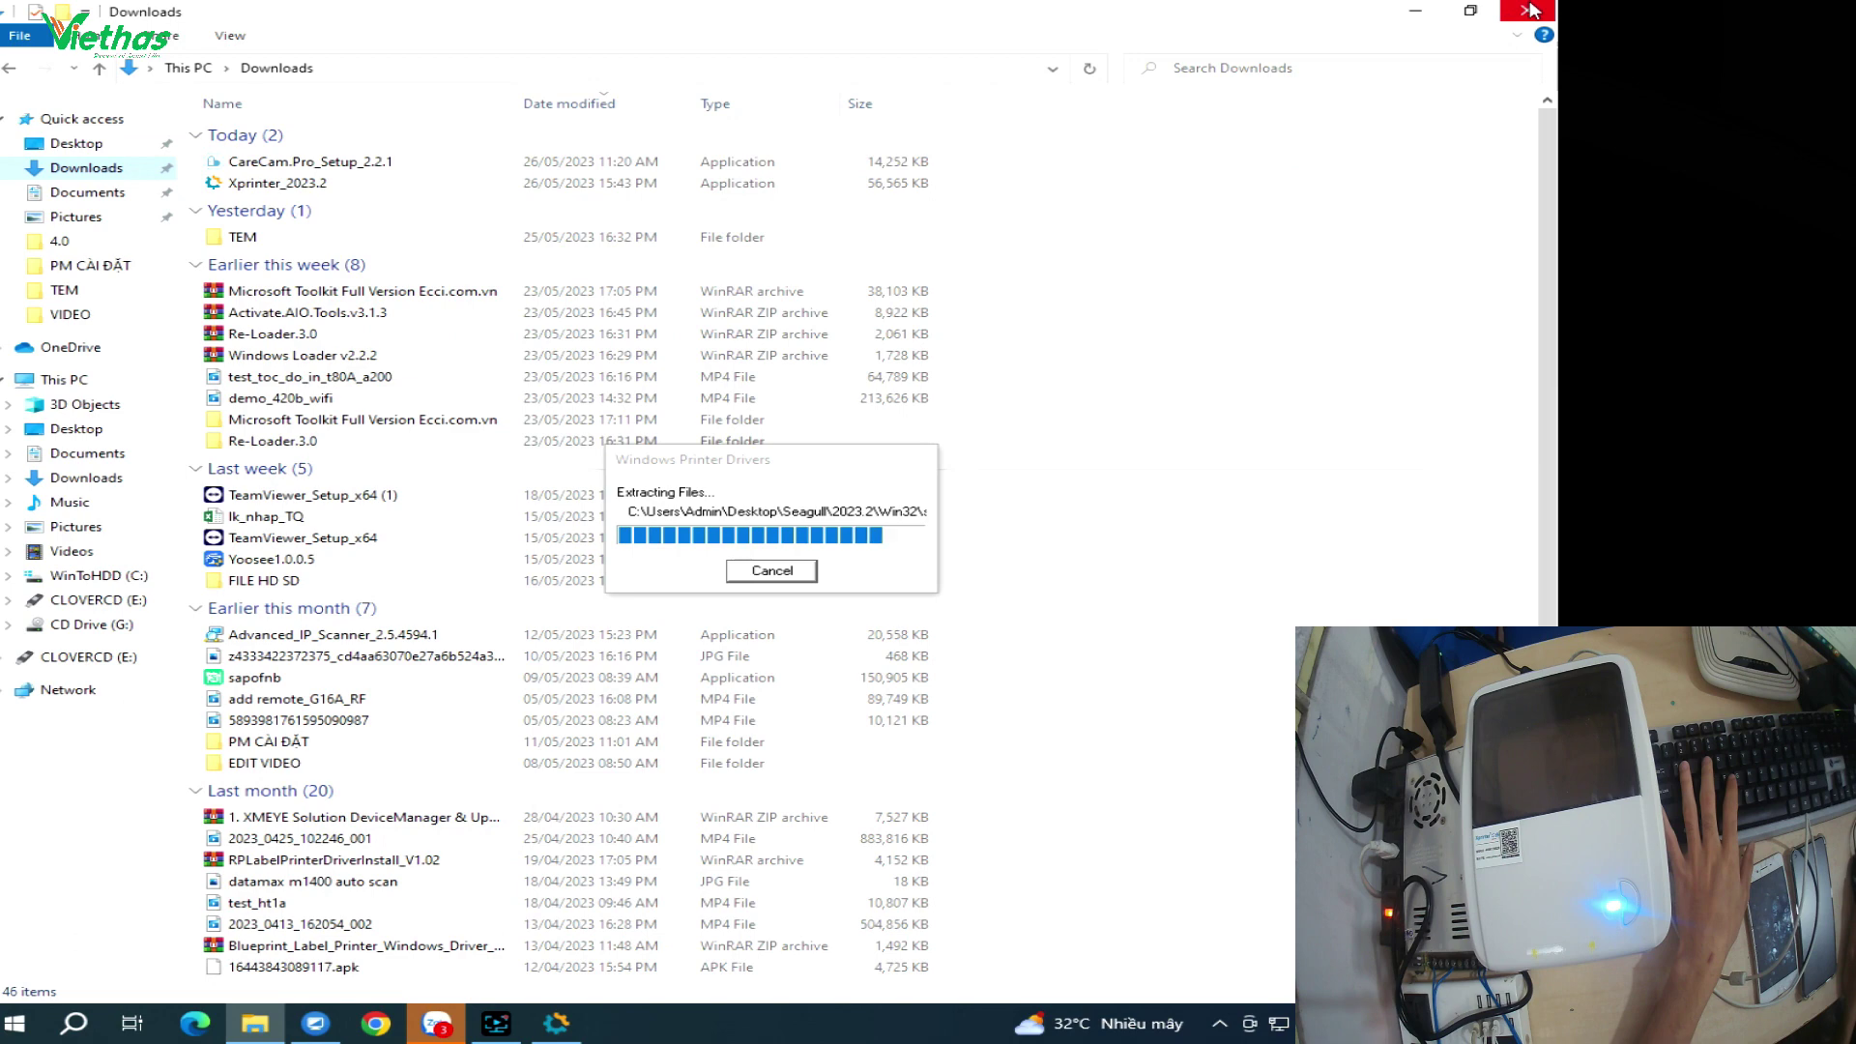
{"action": "left_click", "coordinate": [1527, 10]}
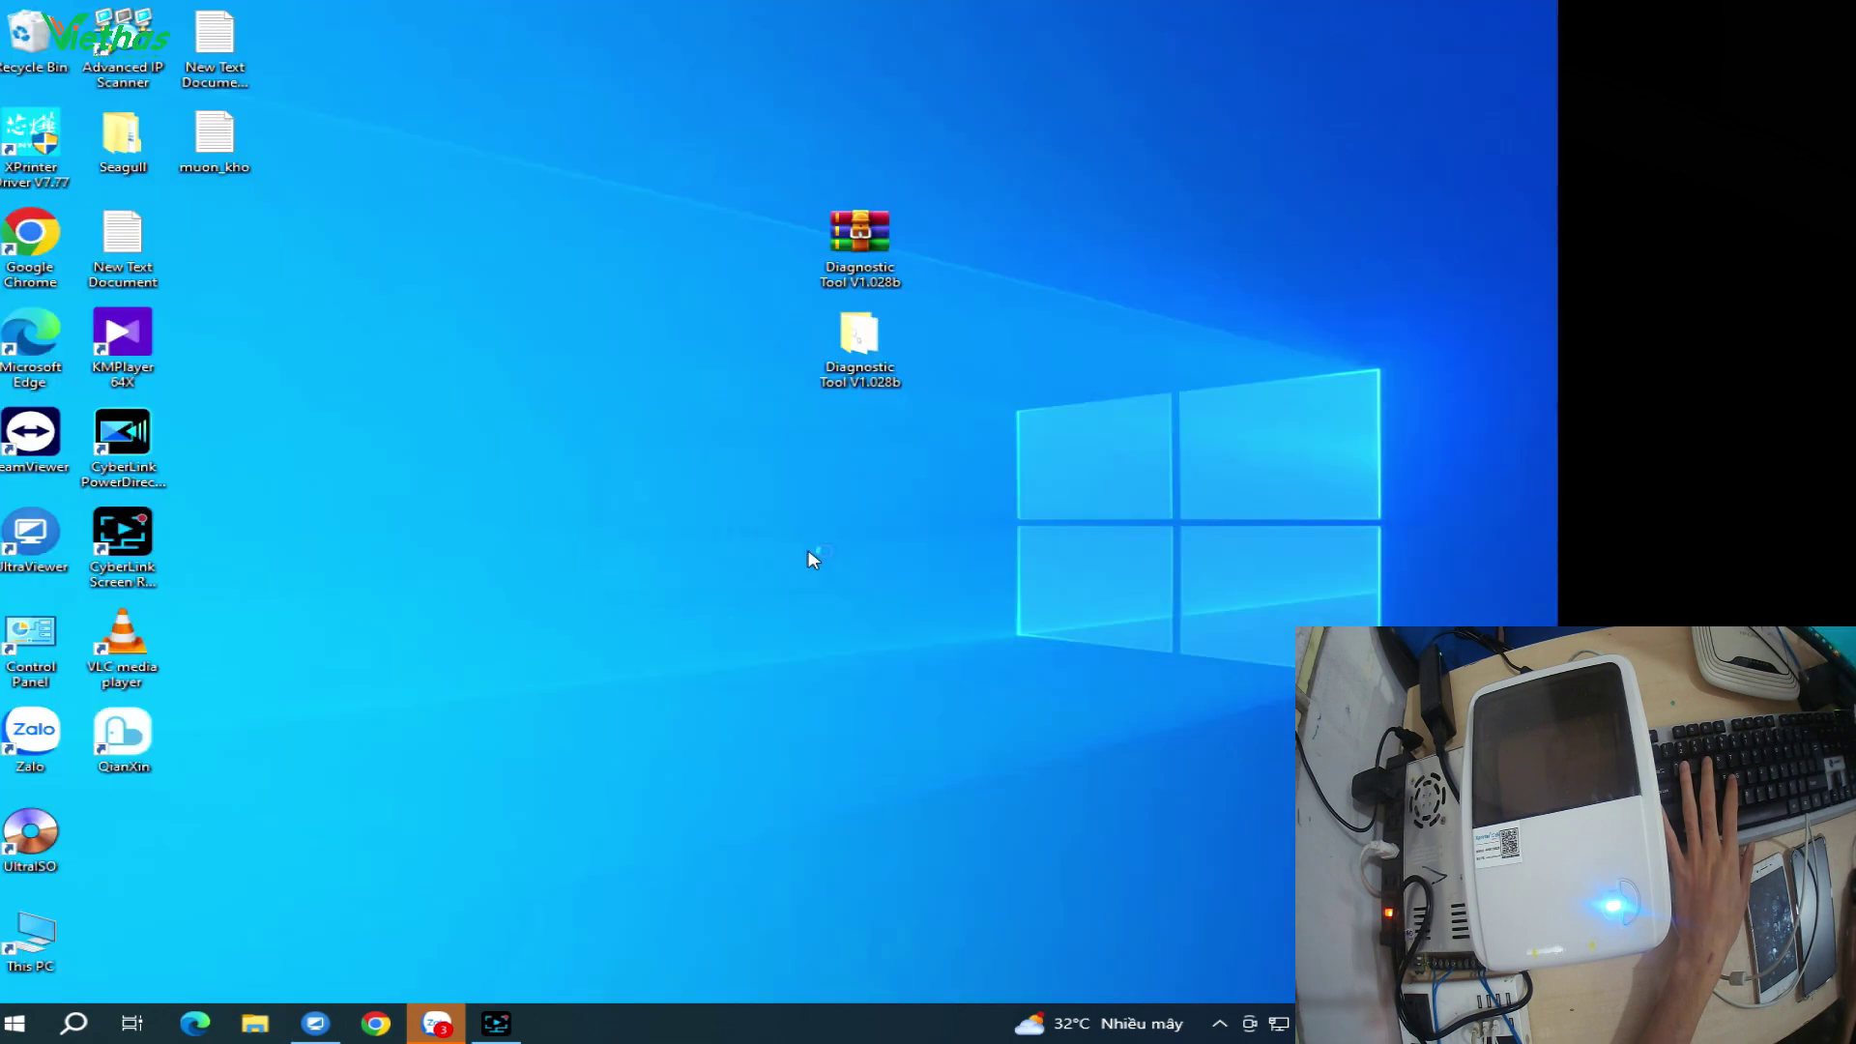
{"action": "left_click", "coordinate": [554, 1021]}
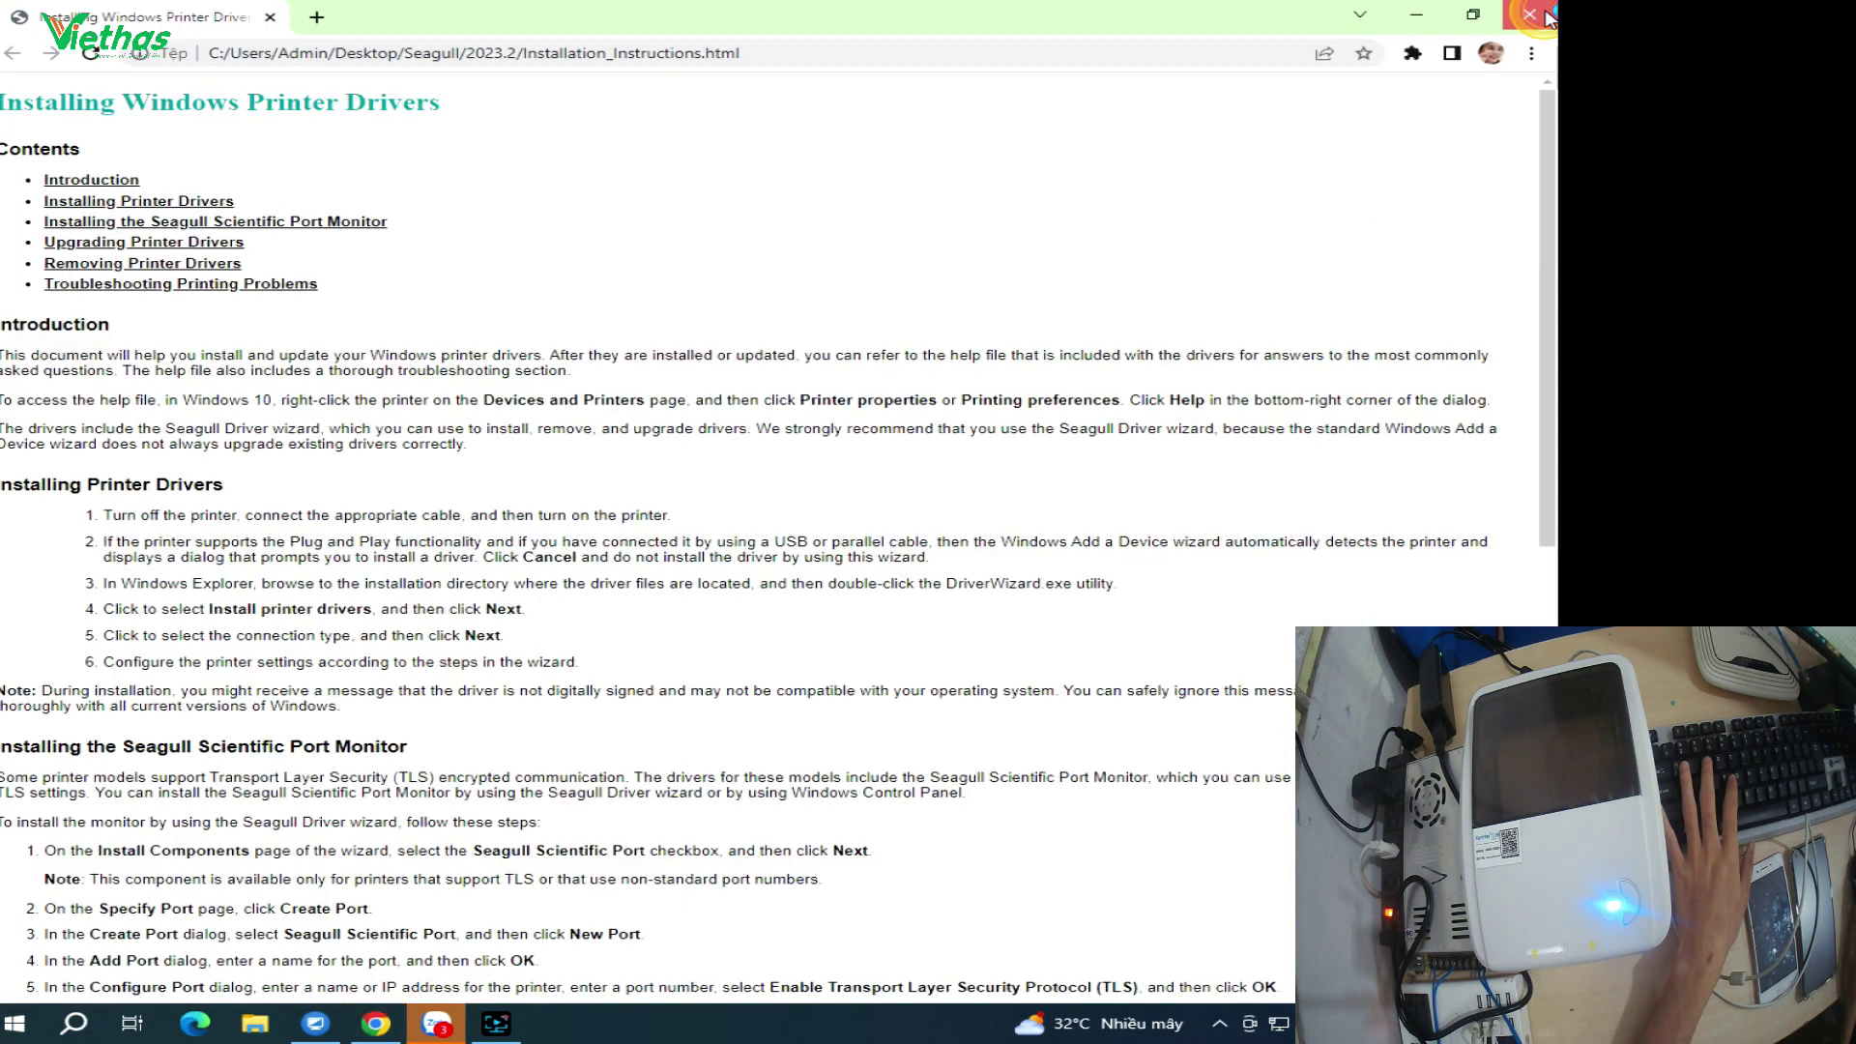
{"action": "left_click", "coordinate": [1531, 14]}
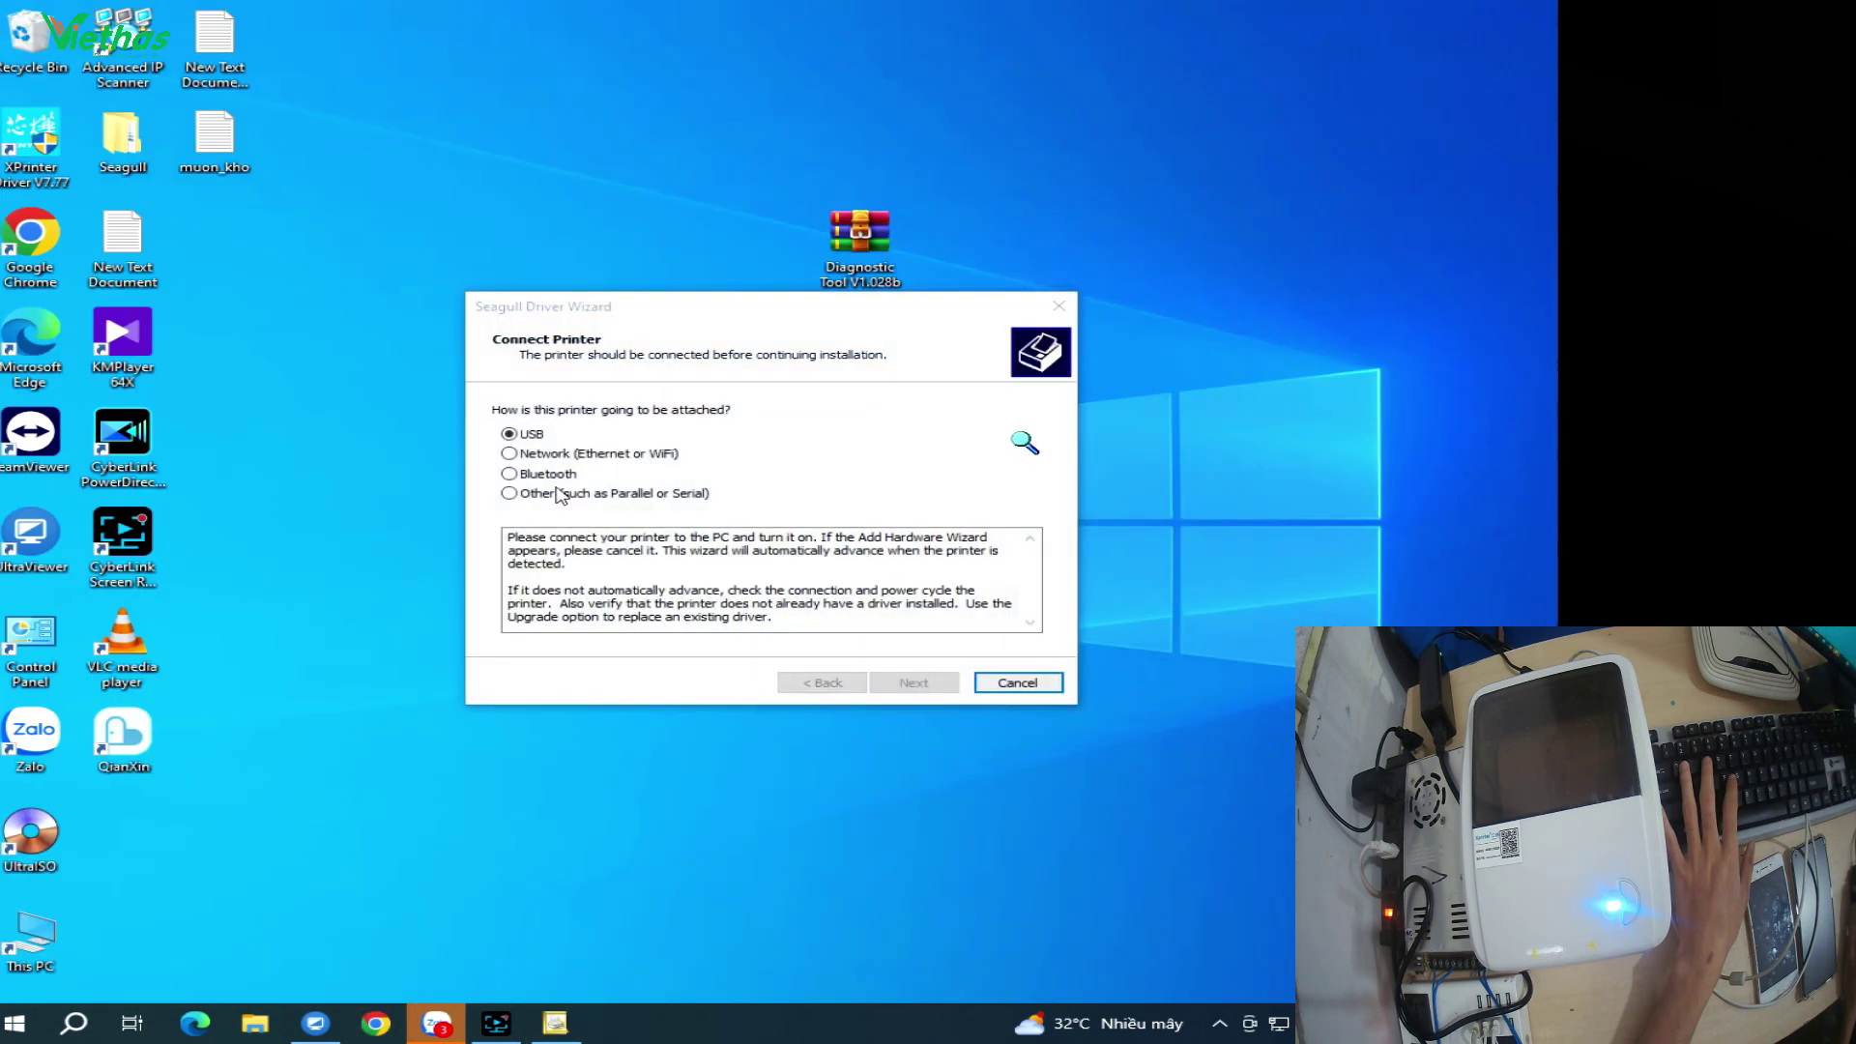
Set the printer connection to Network (Ethernet or WiFi) and choose the Xprinter XP-420B model in the driver wizard
{"action": "left_click", "coordinate": [551, 456]}
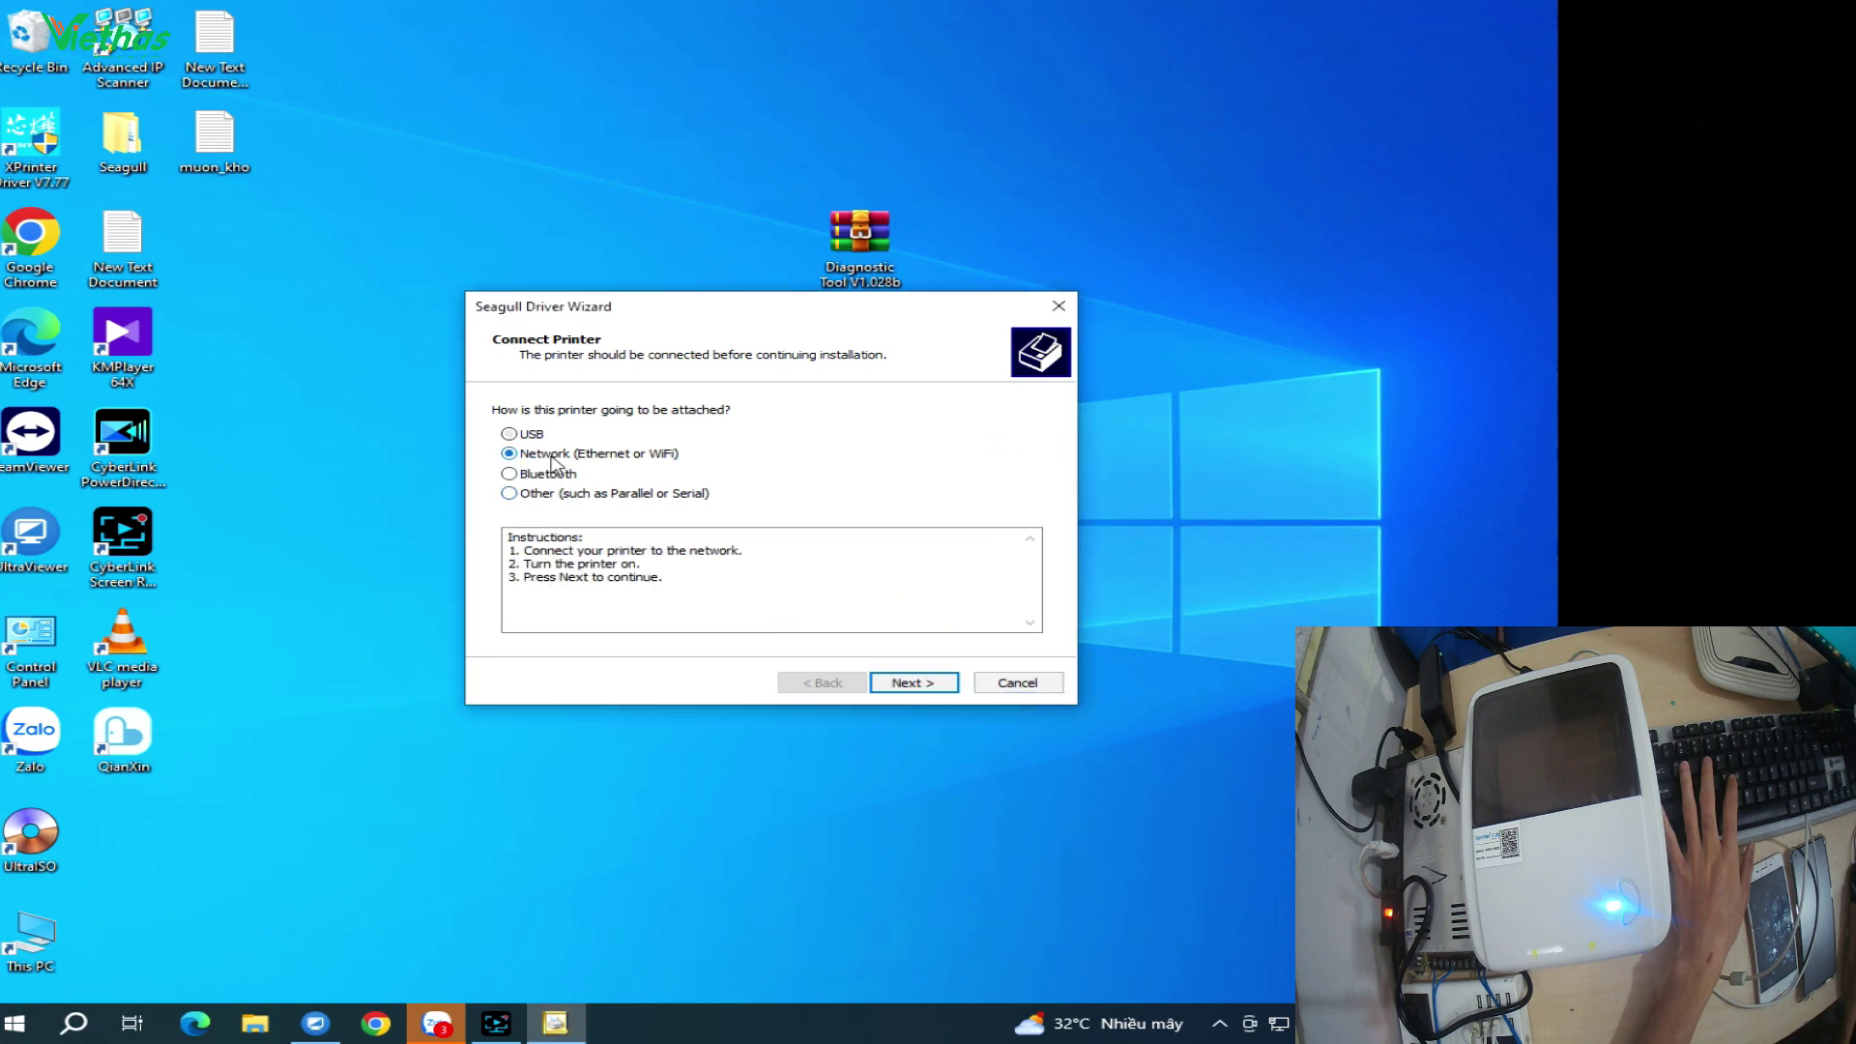
{"action": "left_click", "coordinate": [906, 684]}
{"action": "scroll", "coordinate": [619, 498], "scroll_direction": "down", "scroll_amount": 5}
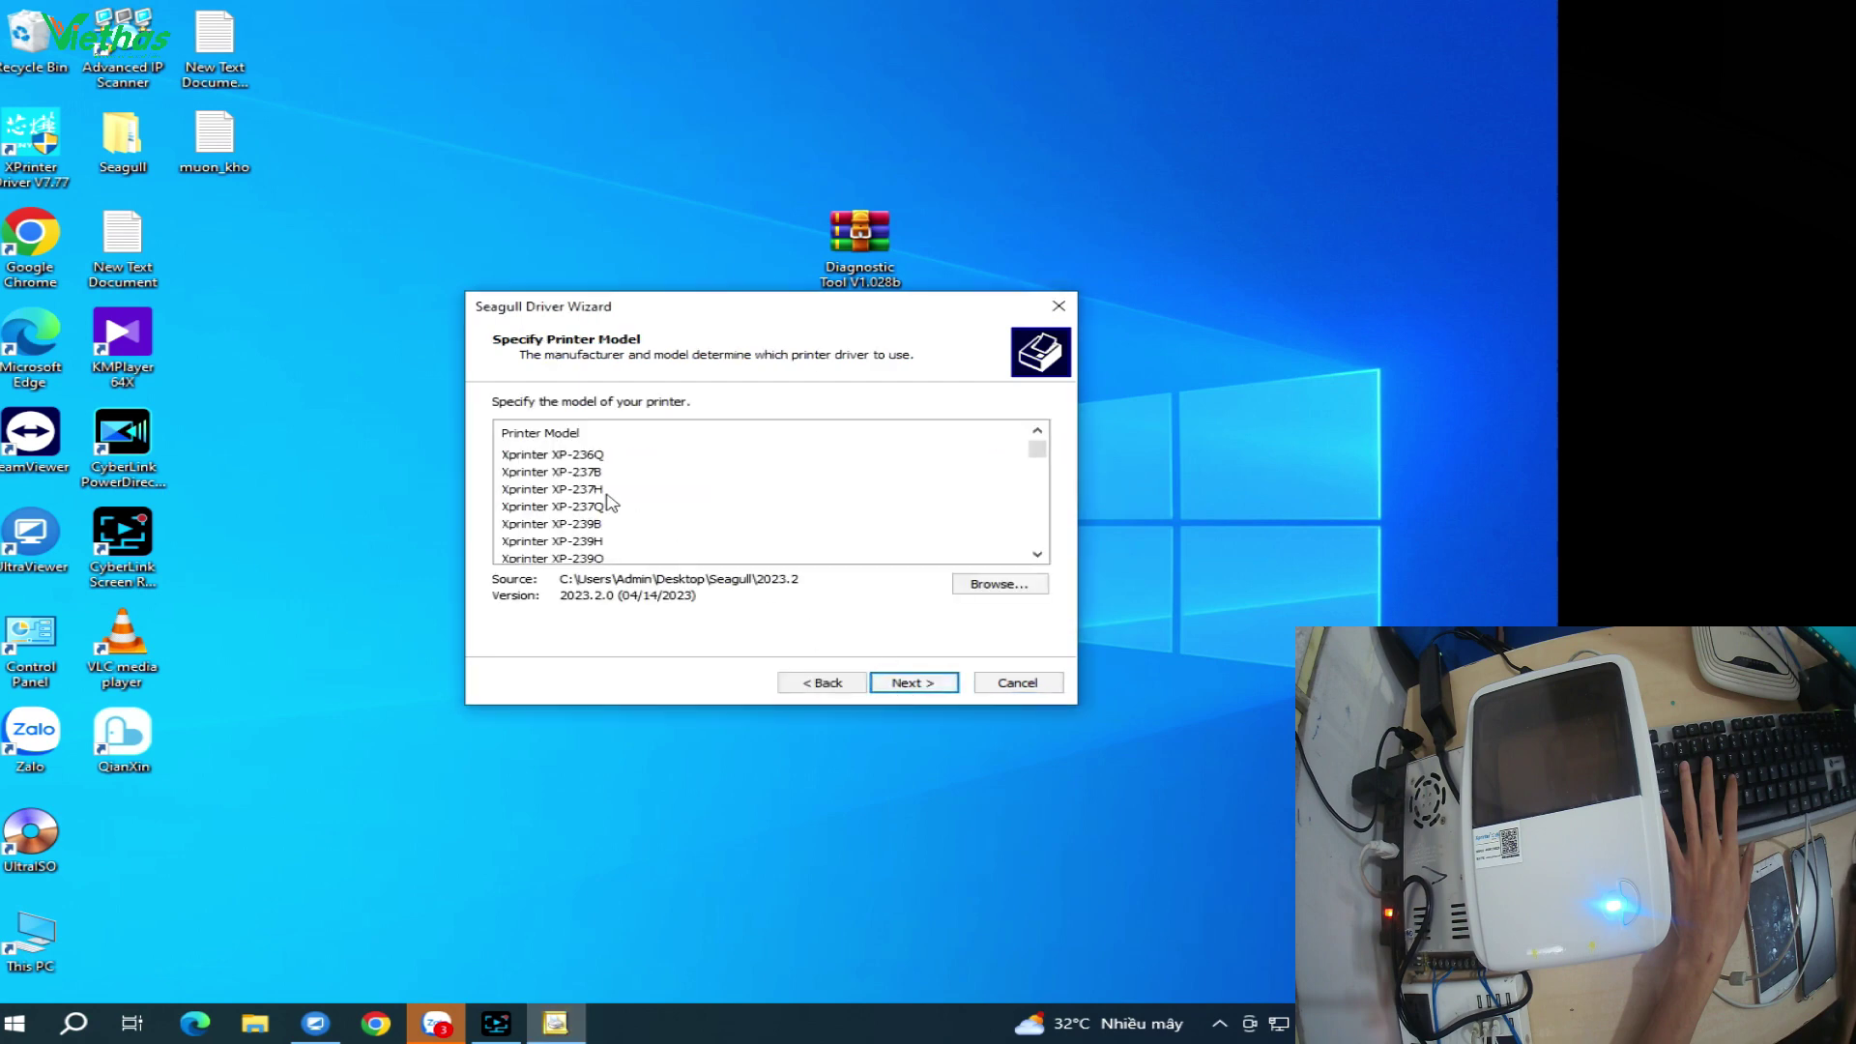
{"action": "scroll", "coordinate": [621, 498], "scroll_direction": "down", "scroll_amount": 6}
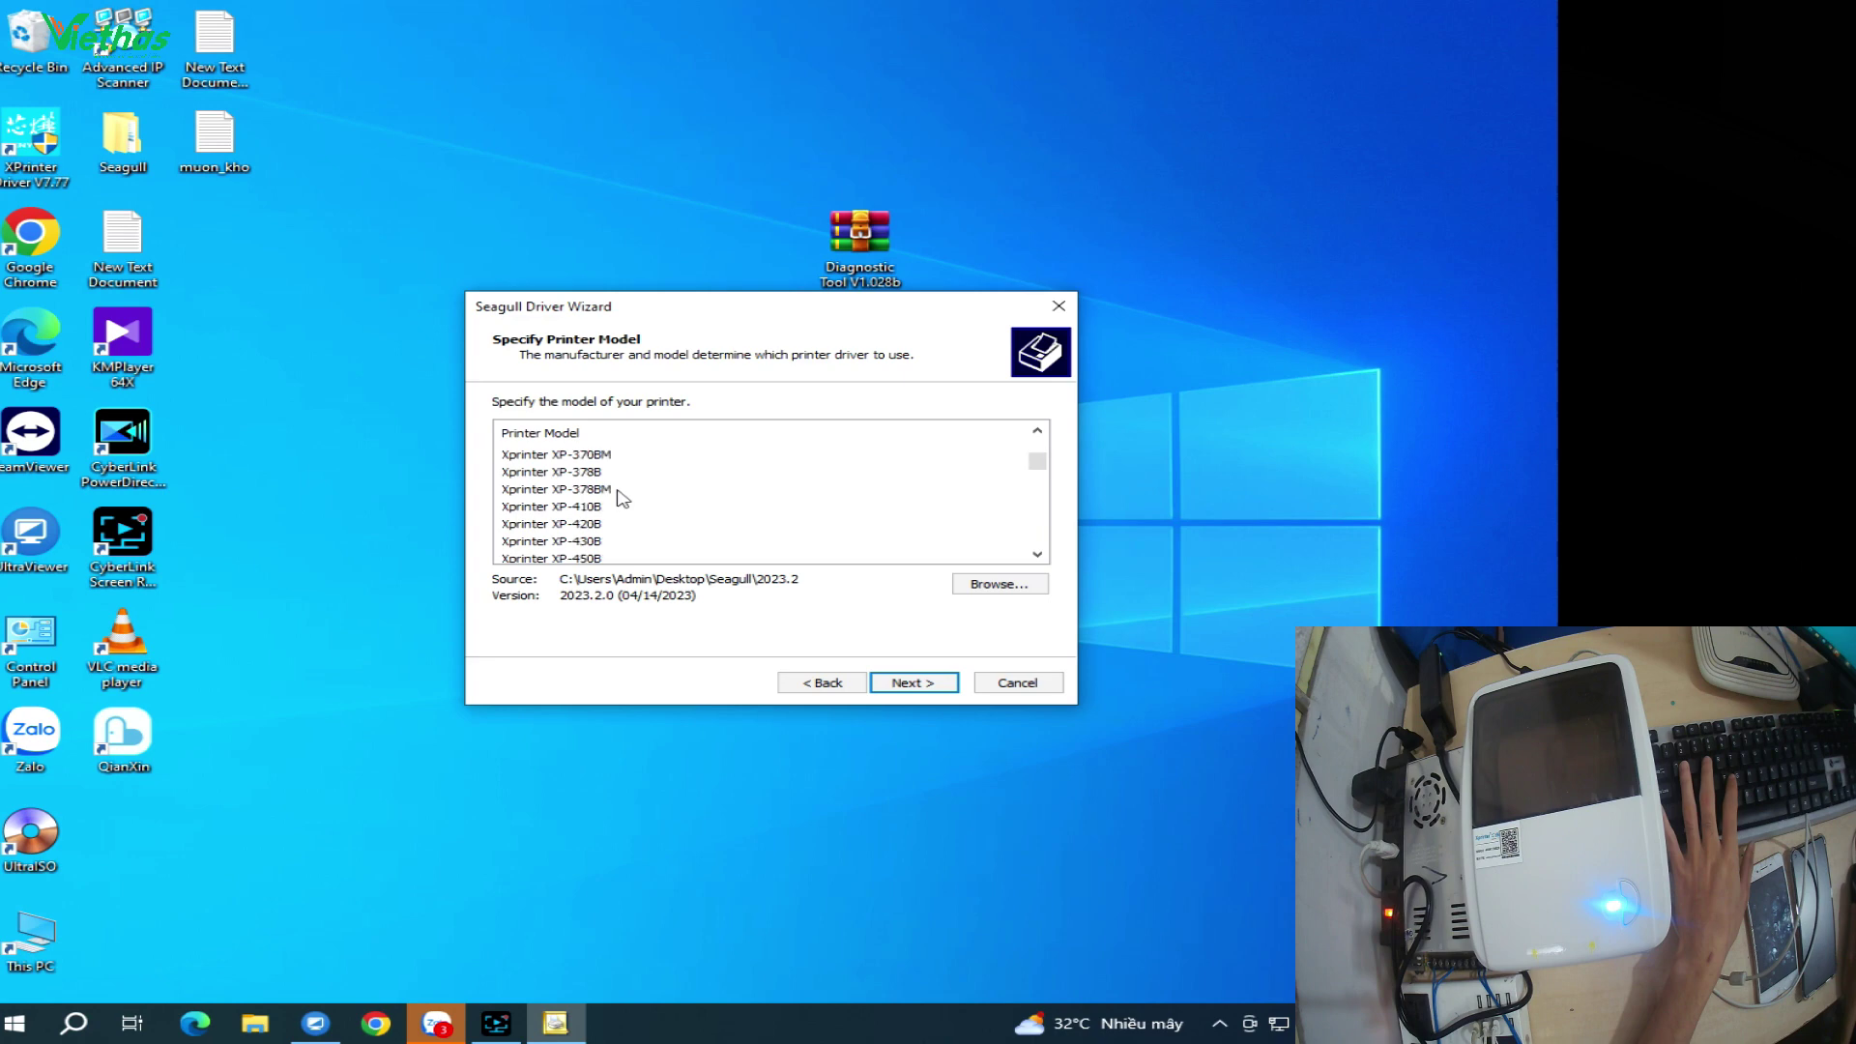
{"action": "left_click", "coordinate": [595, 473]}
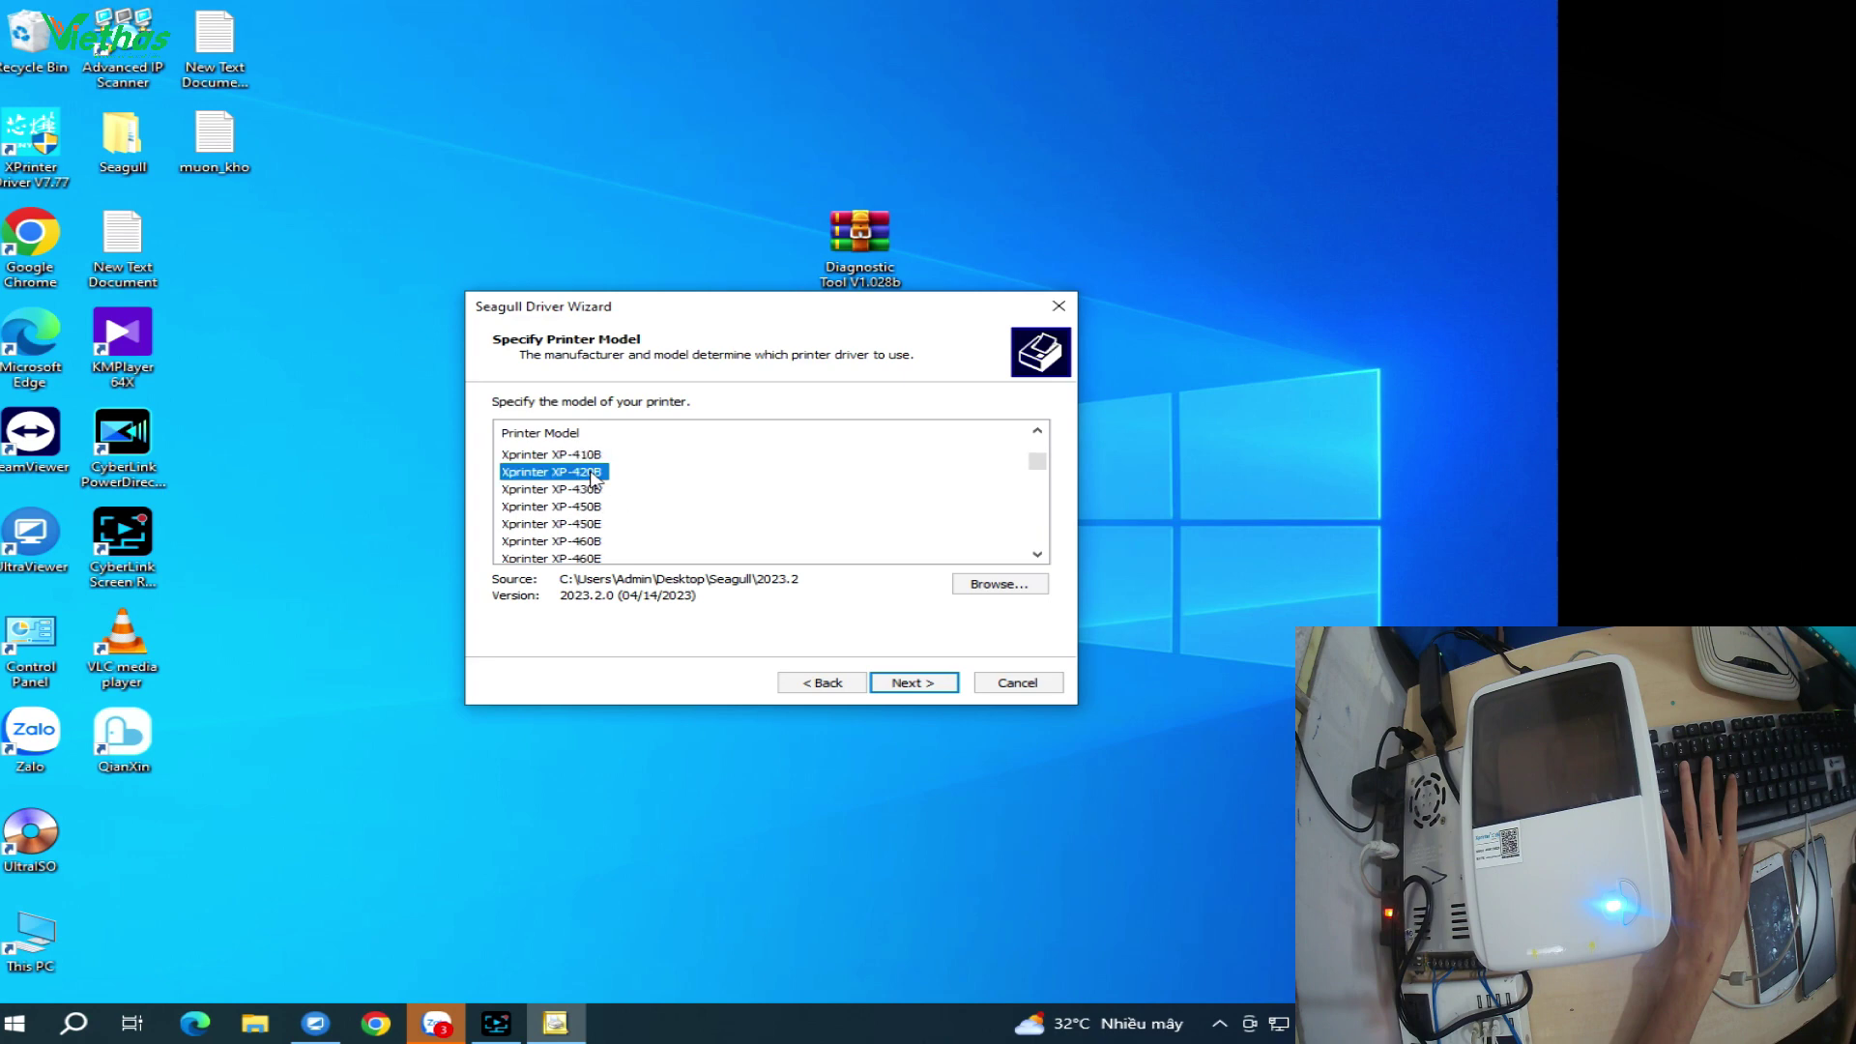
{"action": "left_click", "coordinate": [906, 683]}
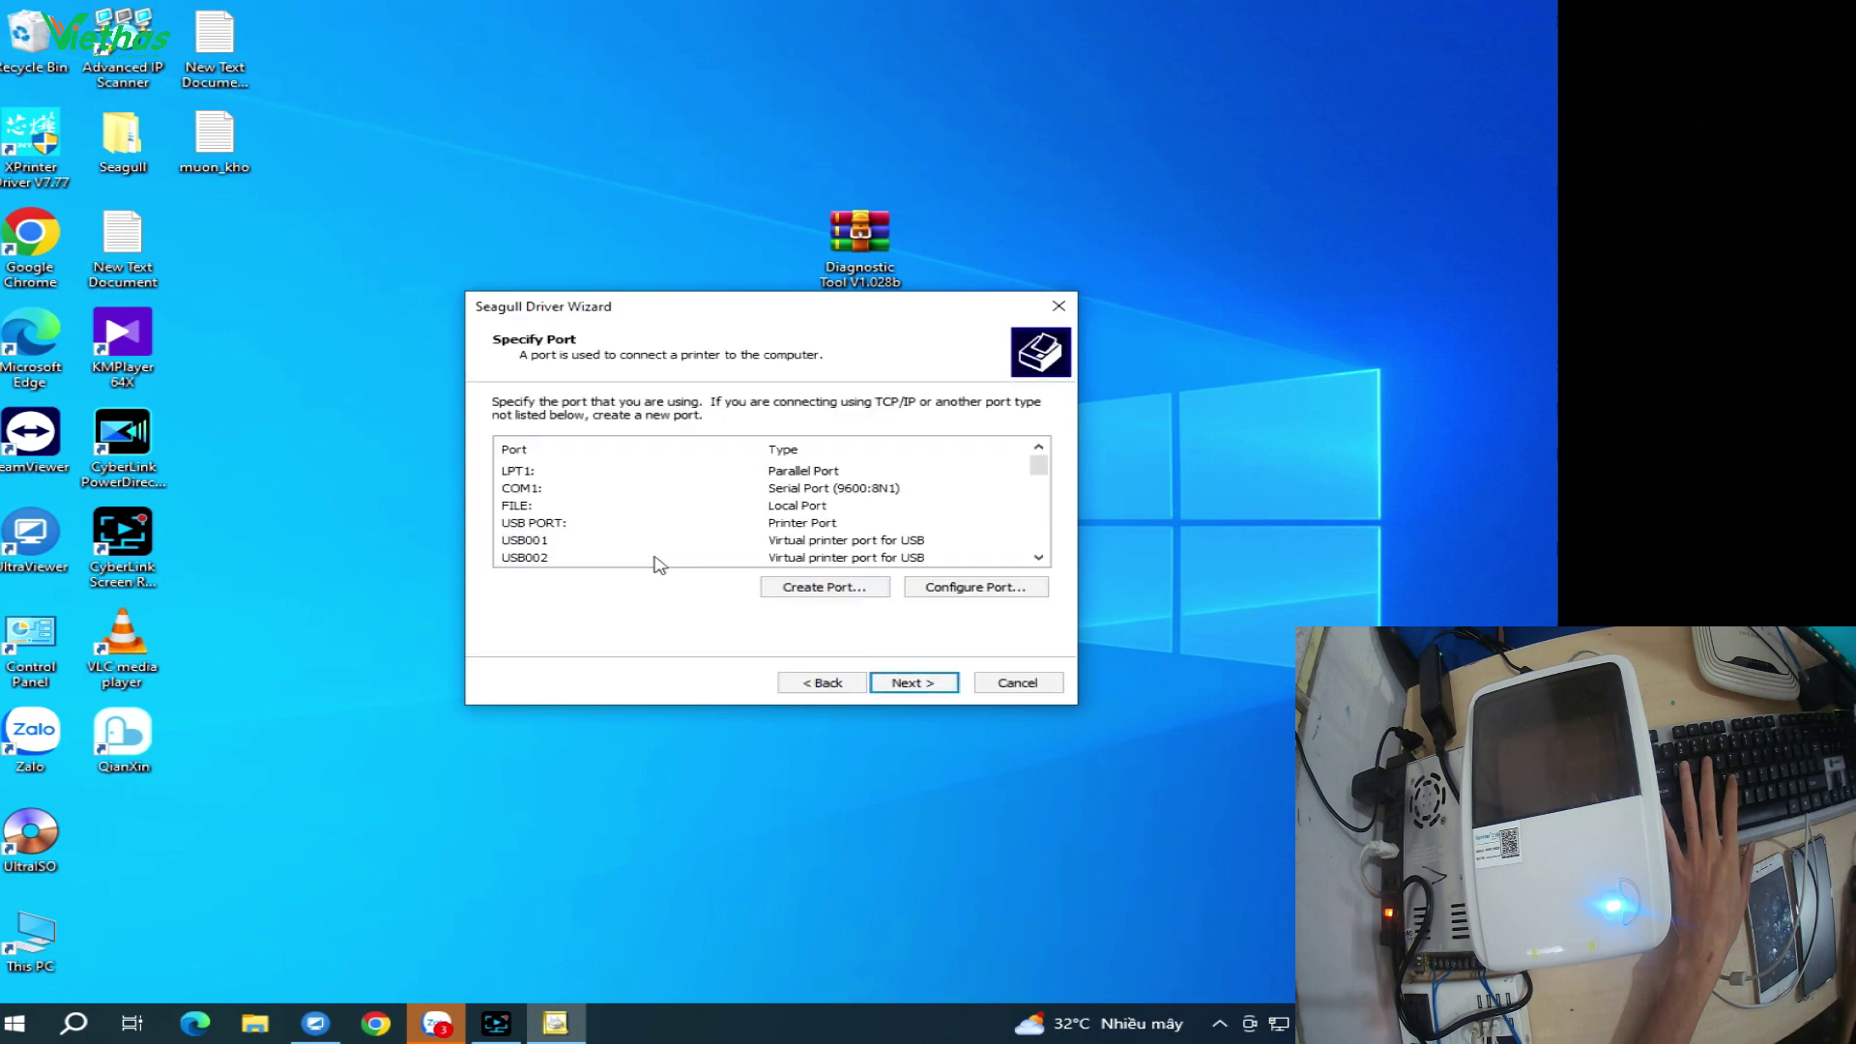
Create a Standard TCP/IP port for IP address 192.168.1.200, using the standard Generic Network Card device type
{"action": "scroll", "coordinate": [618, 532], "scroll_direction": "down", "scroll_amount": 5}
{"action": "scroll", "coordinate": [619, 532], "scroll_direction": "down", "scroll_amount": 1}
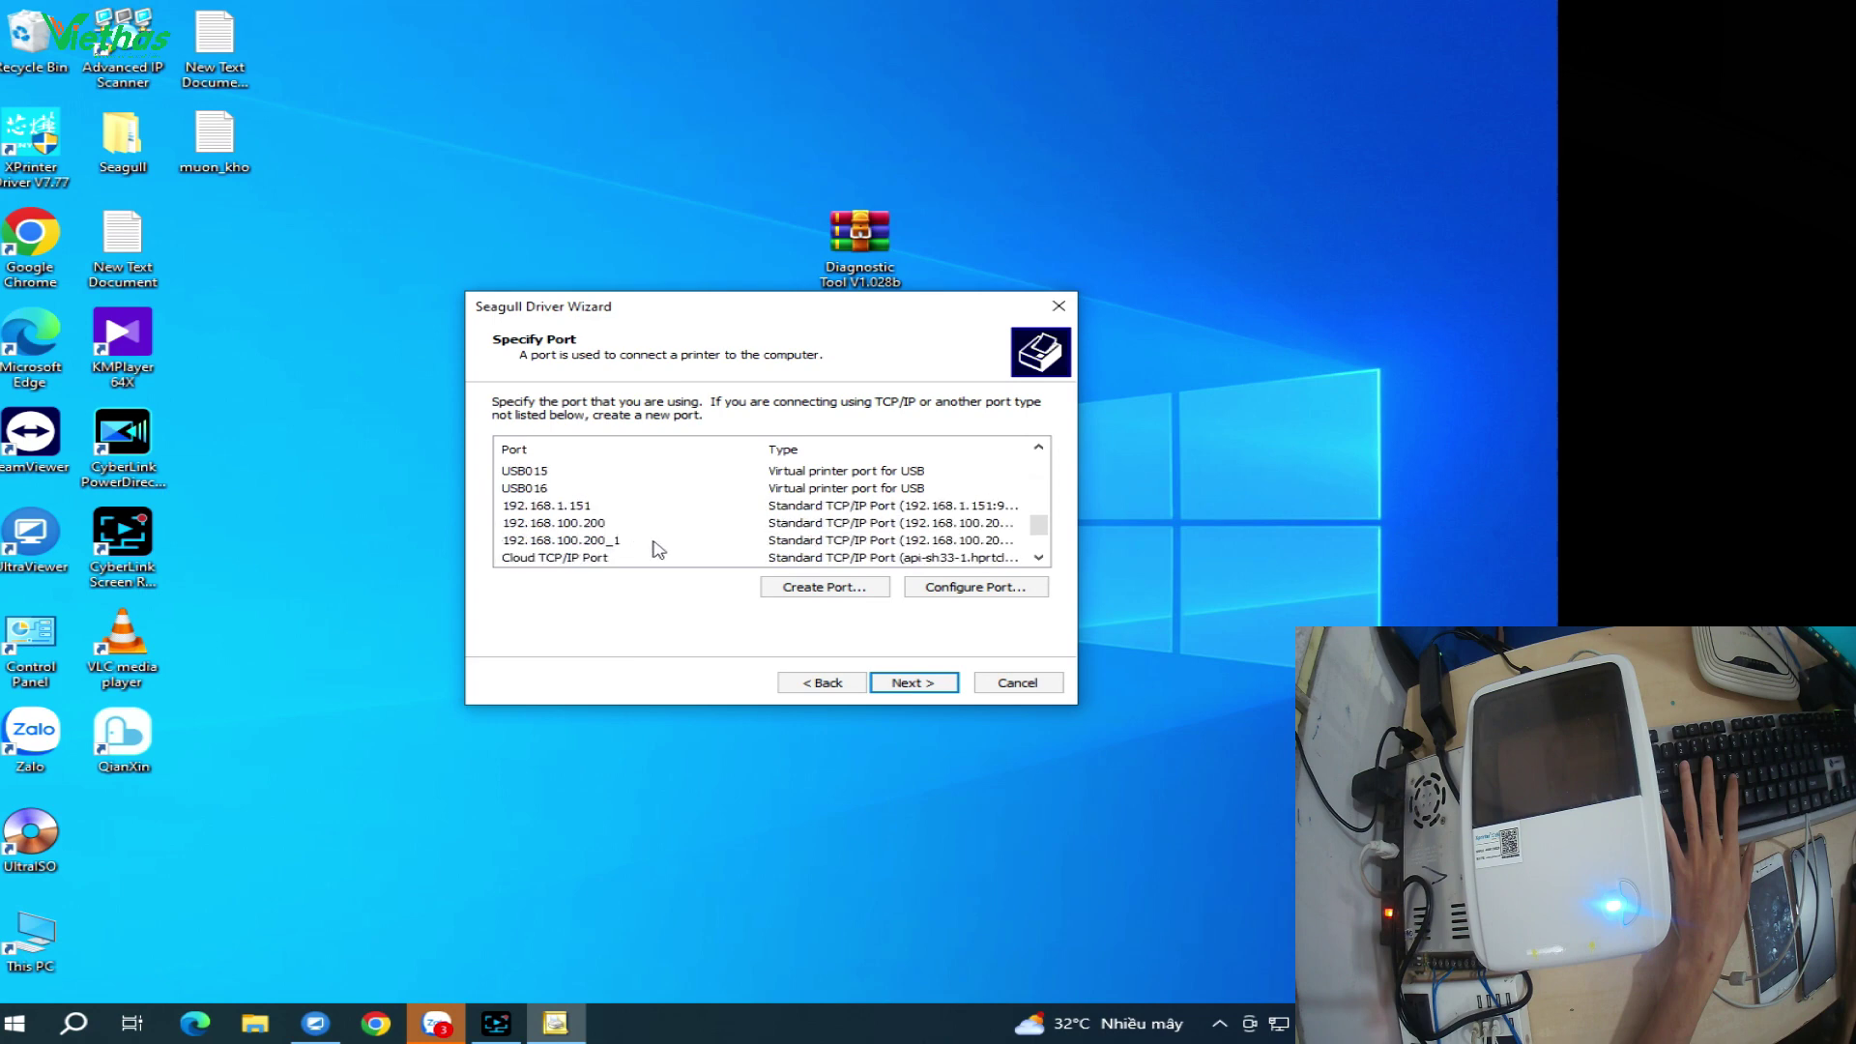
{"action": "left_click", "coordinate": [815, 588]}
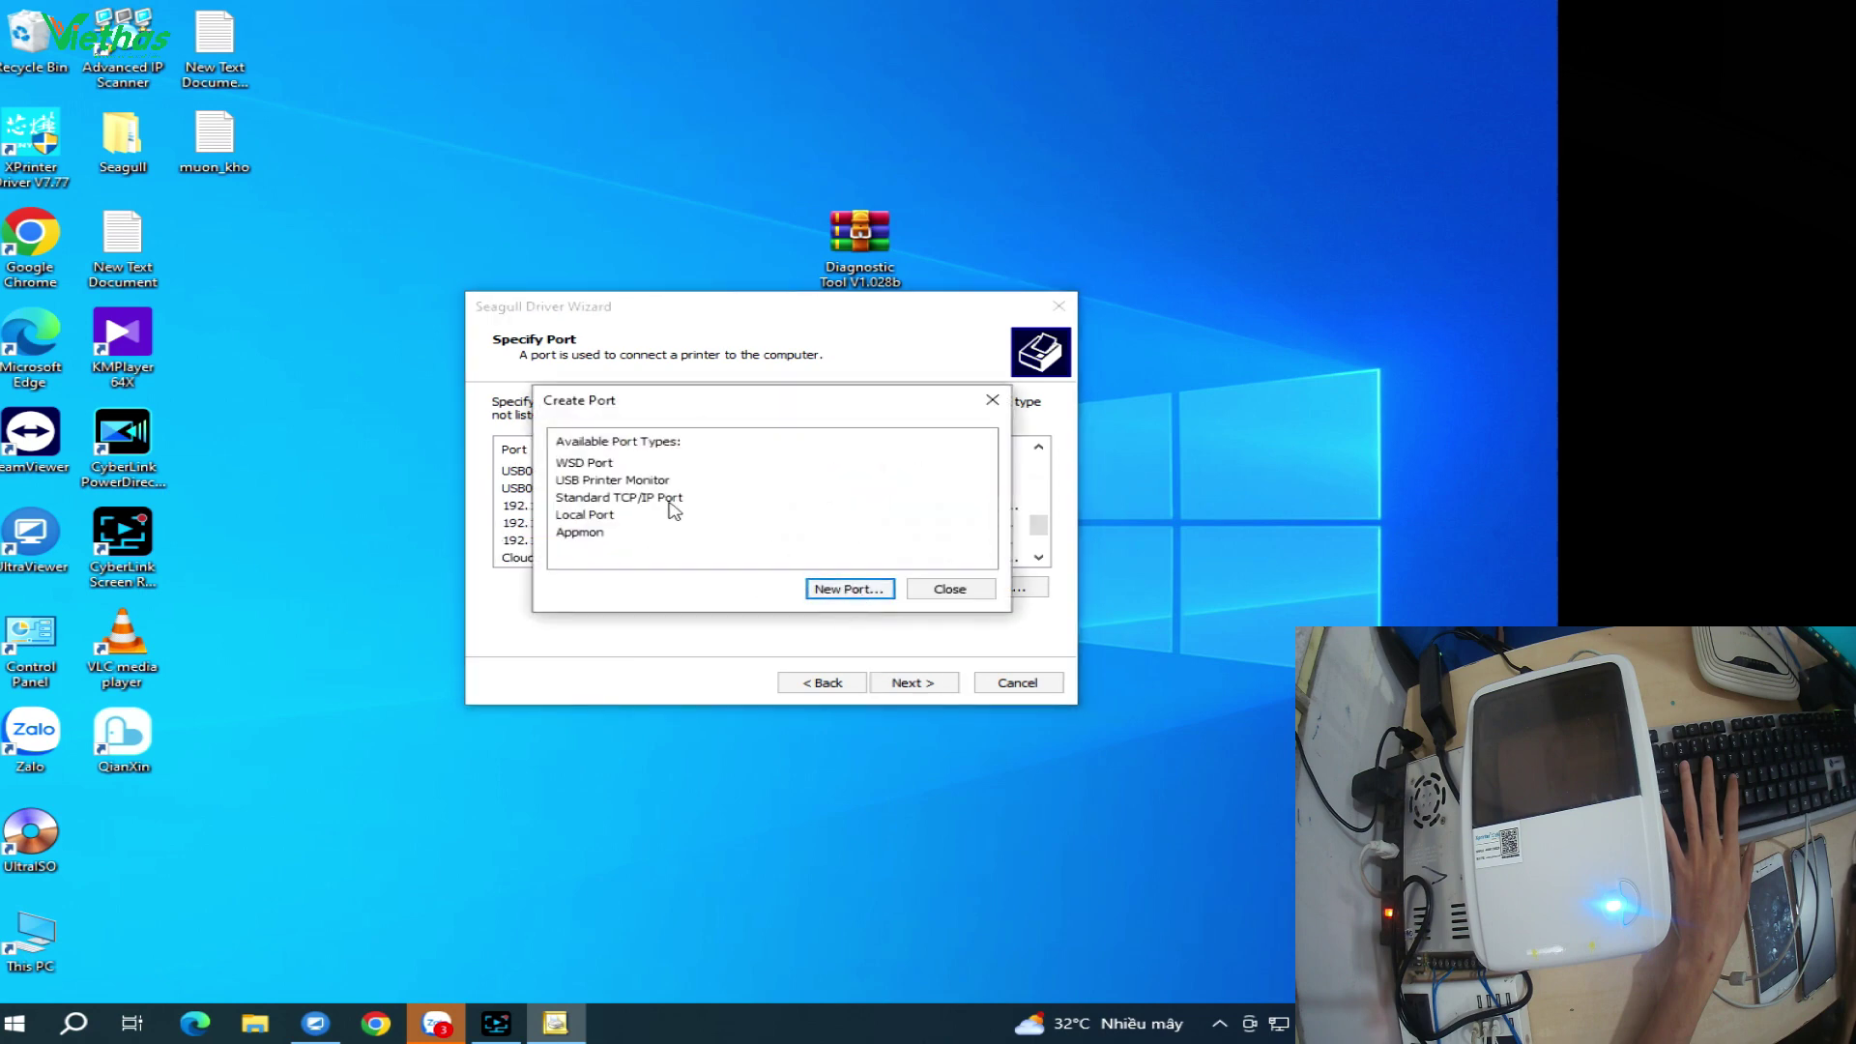
{"action": "left_click", "coordinate": [662, 499]}
{"action": "left_click", "coordinate": [876, 597]}
{"action": "left_click", "coordinate": [1090, 815]}
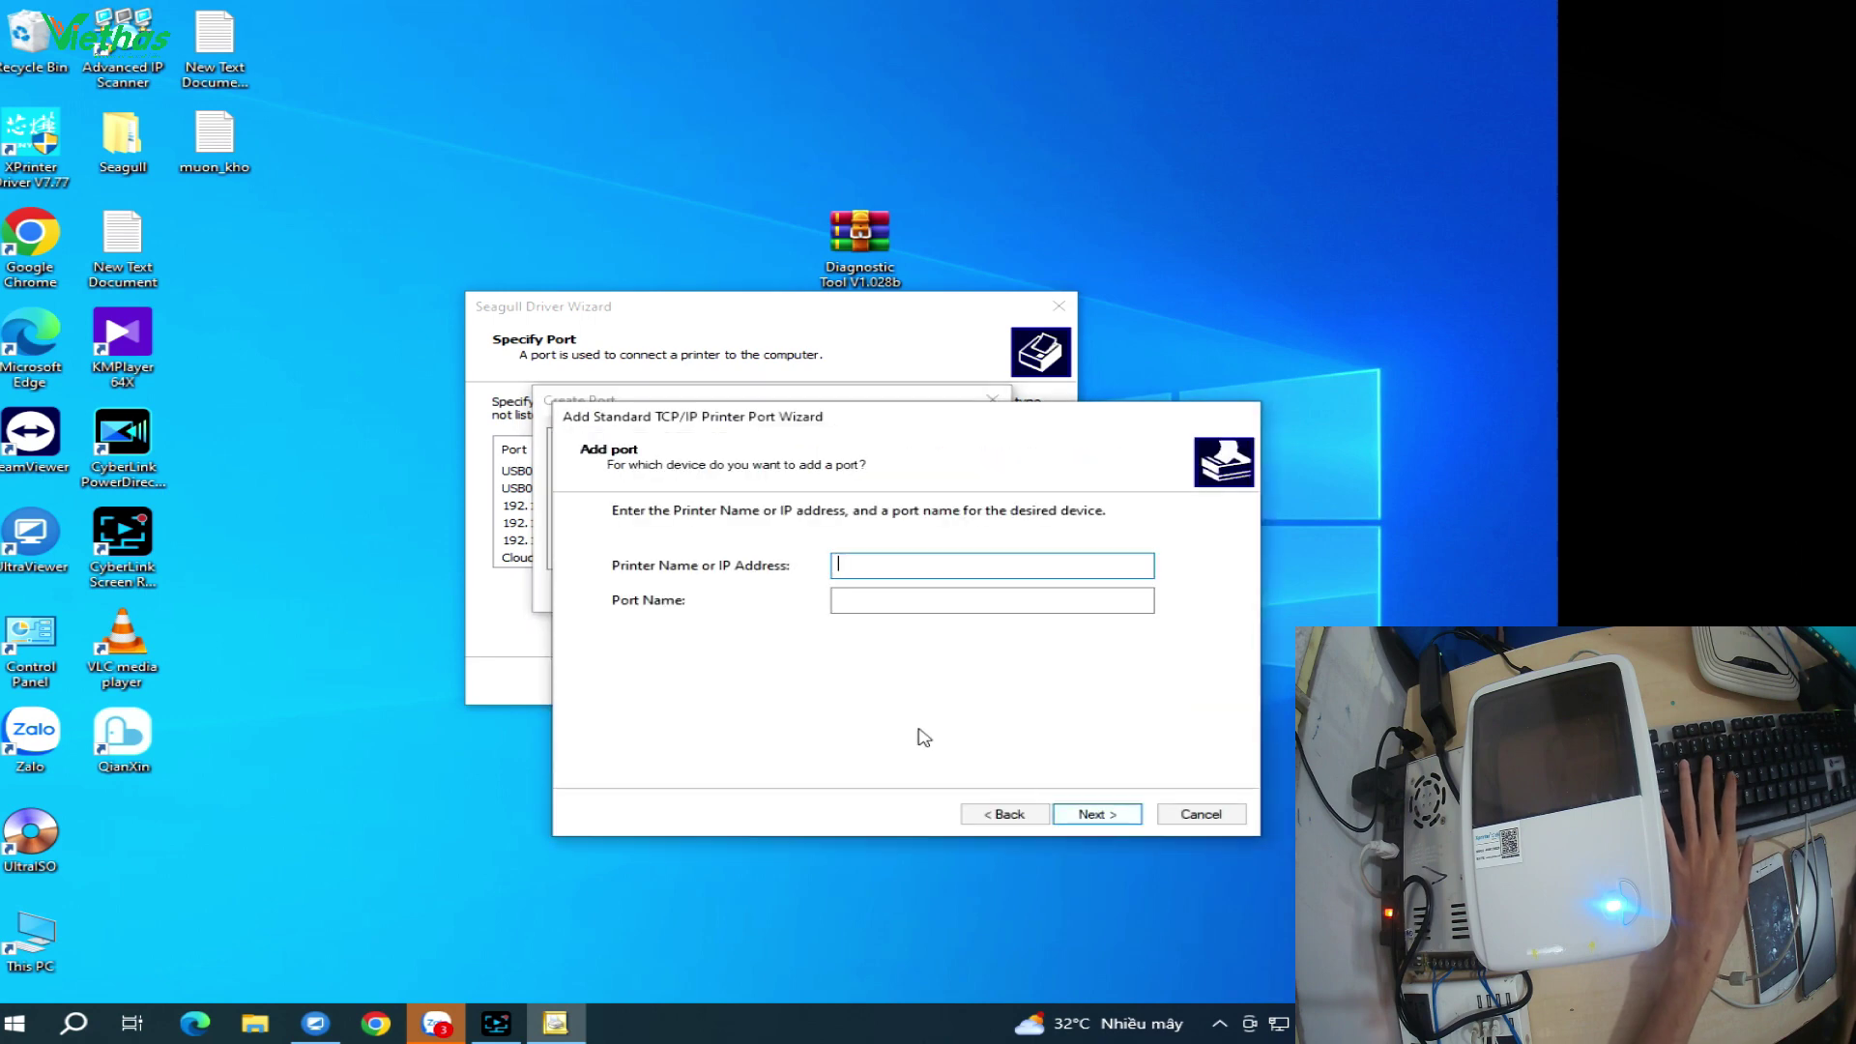
{"action": "type", "text": "192.168.1.200"}
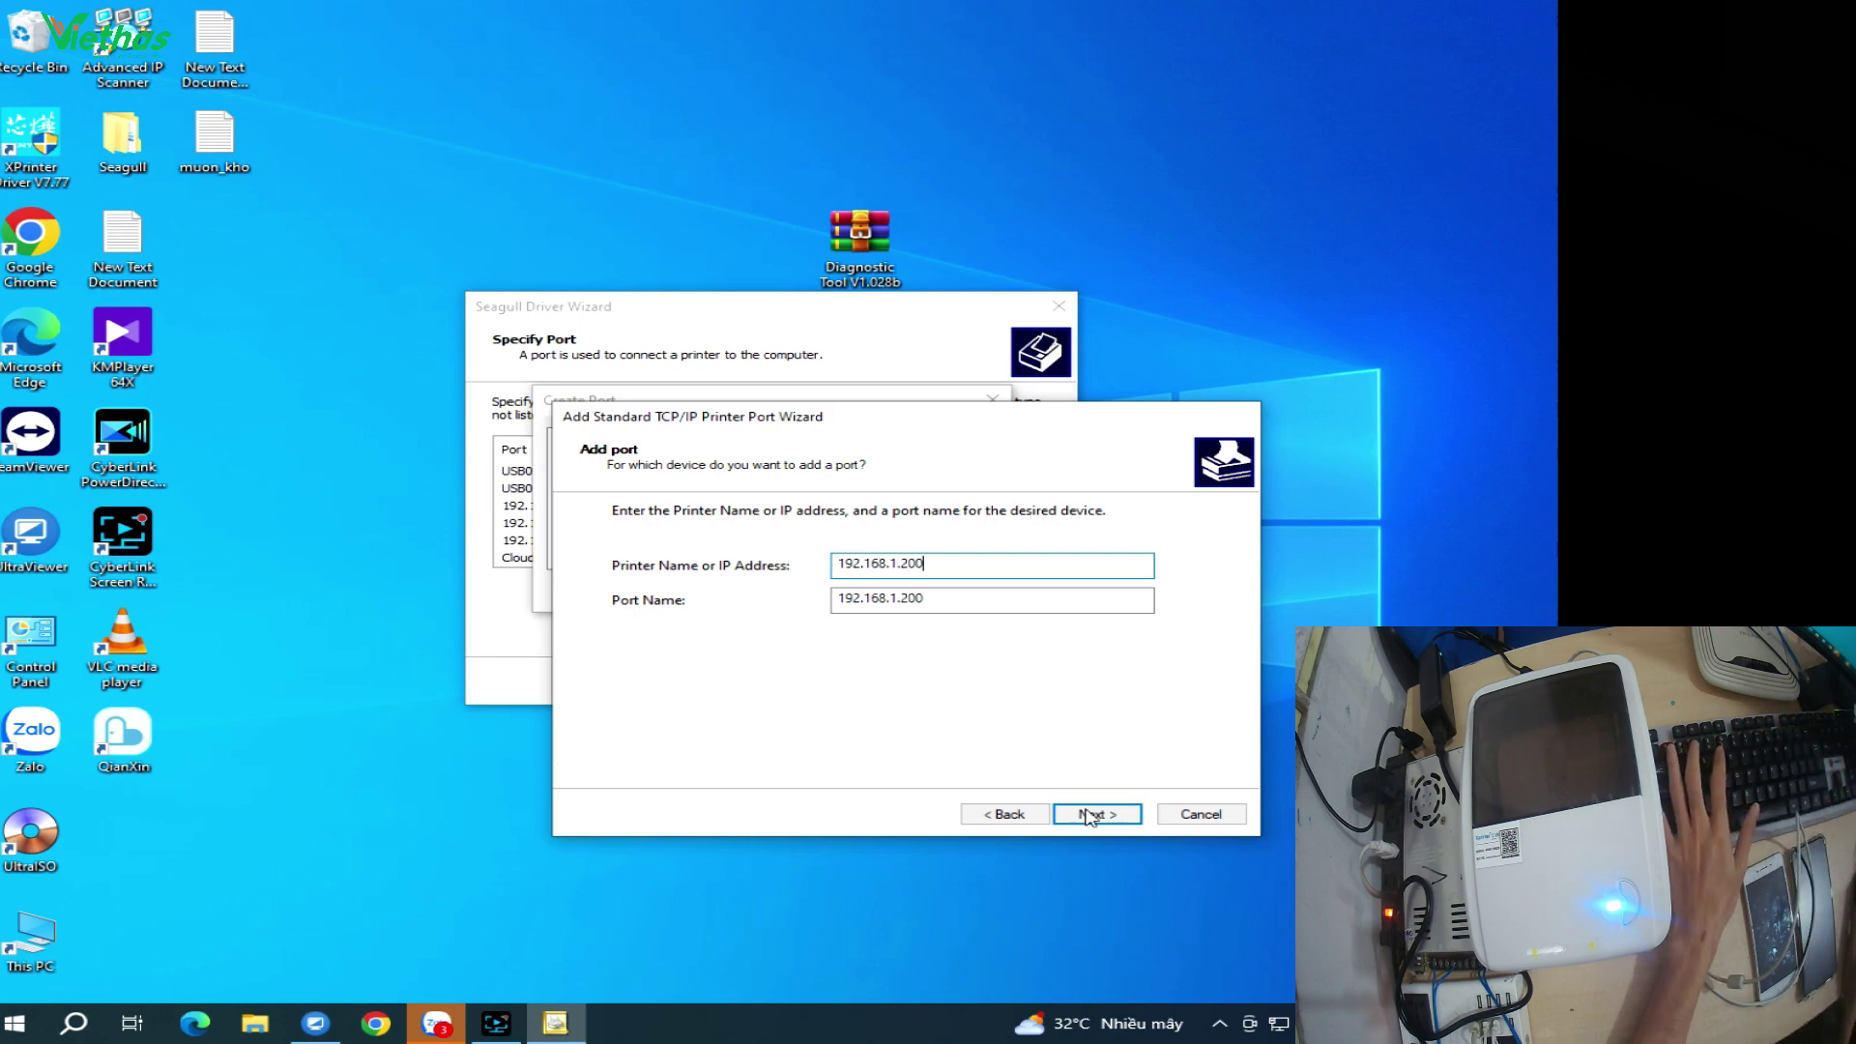
{"action": "left_click", "coordinate": [1089, 815]}
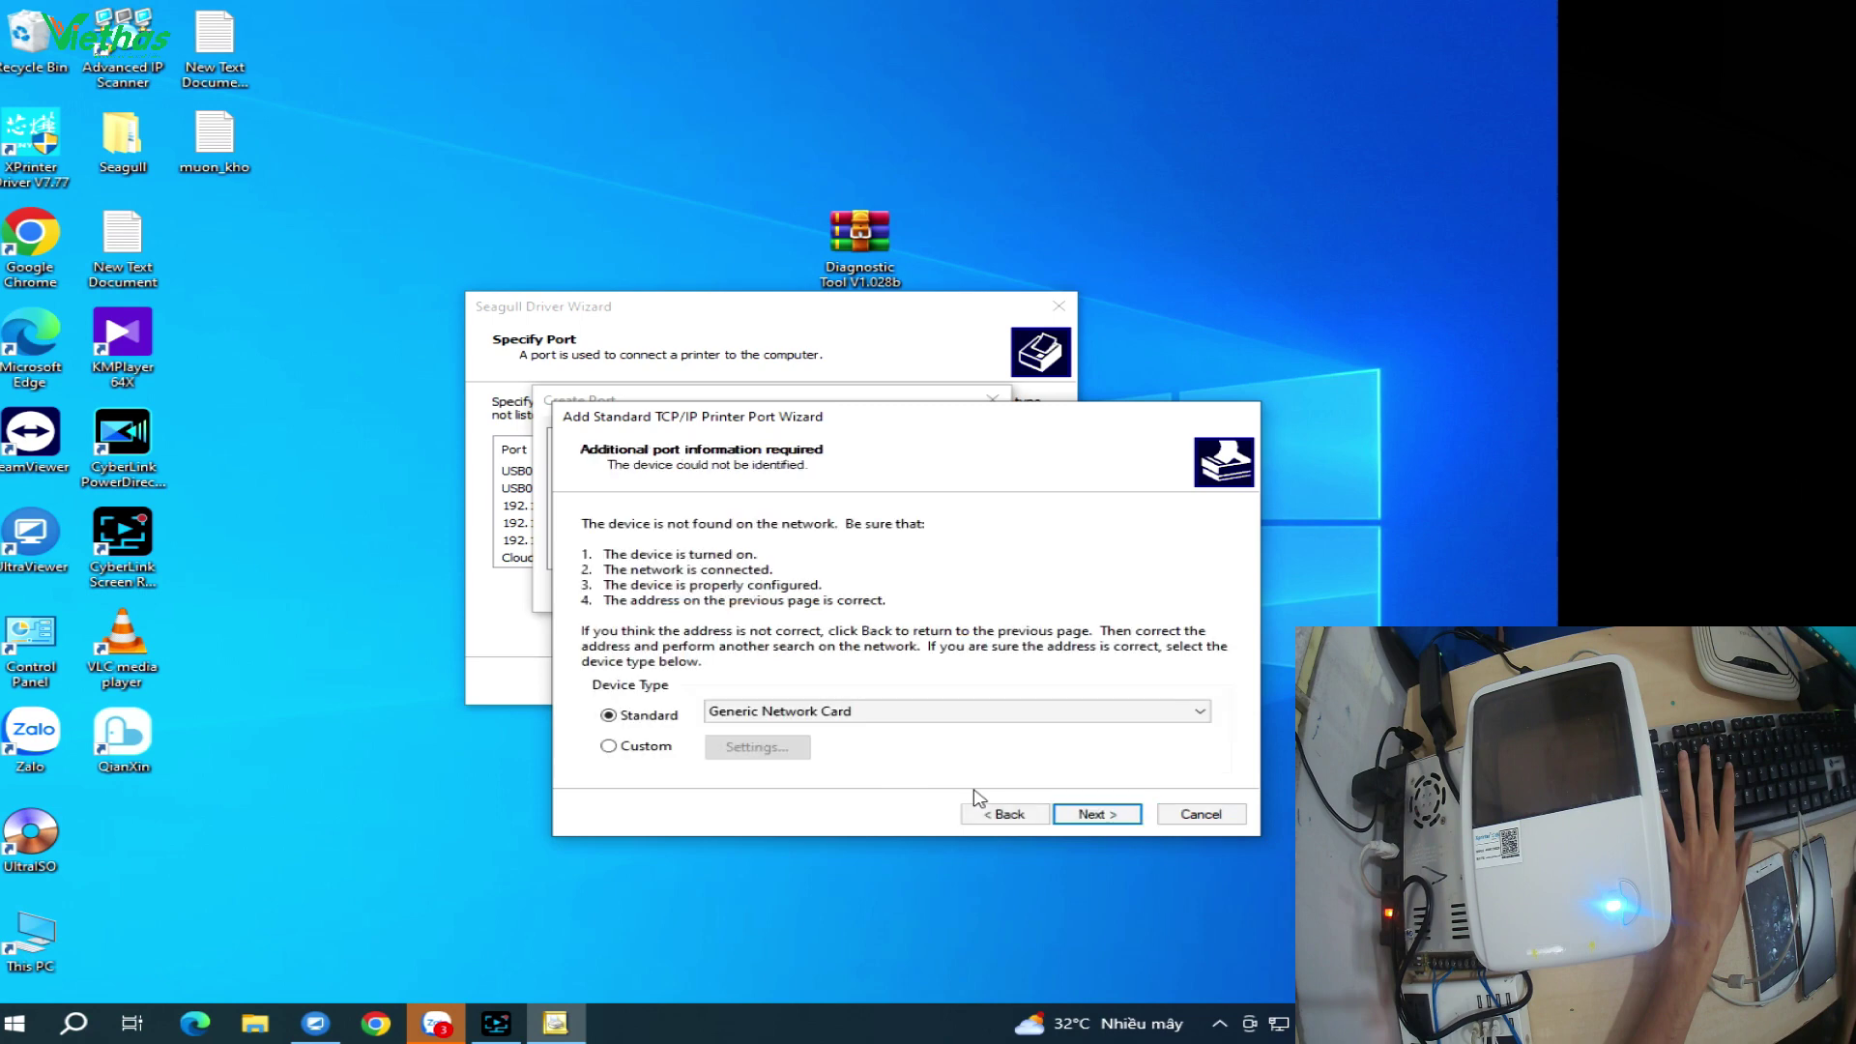
{"action": "left_click", "coordinate": [1100, 814]}
{"action": "left_click", "coordinate": [1102, 815]}
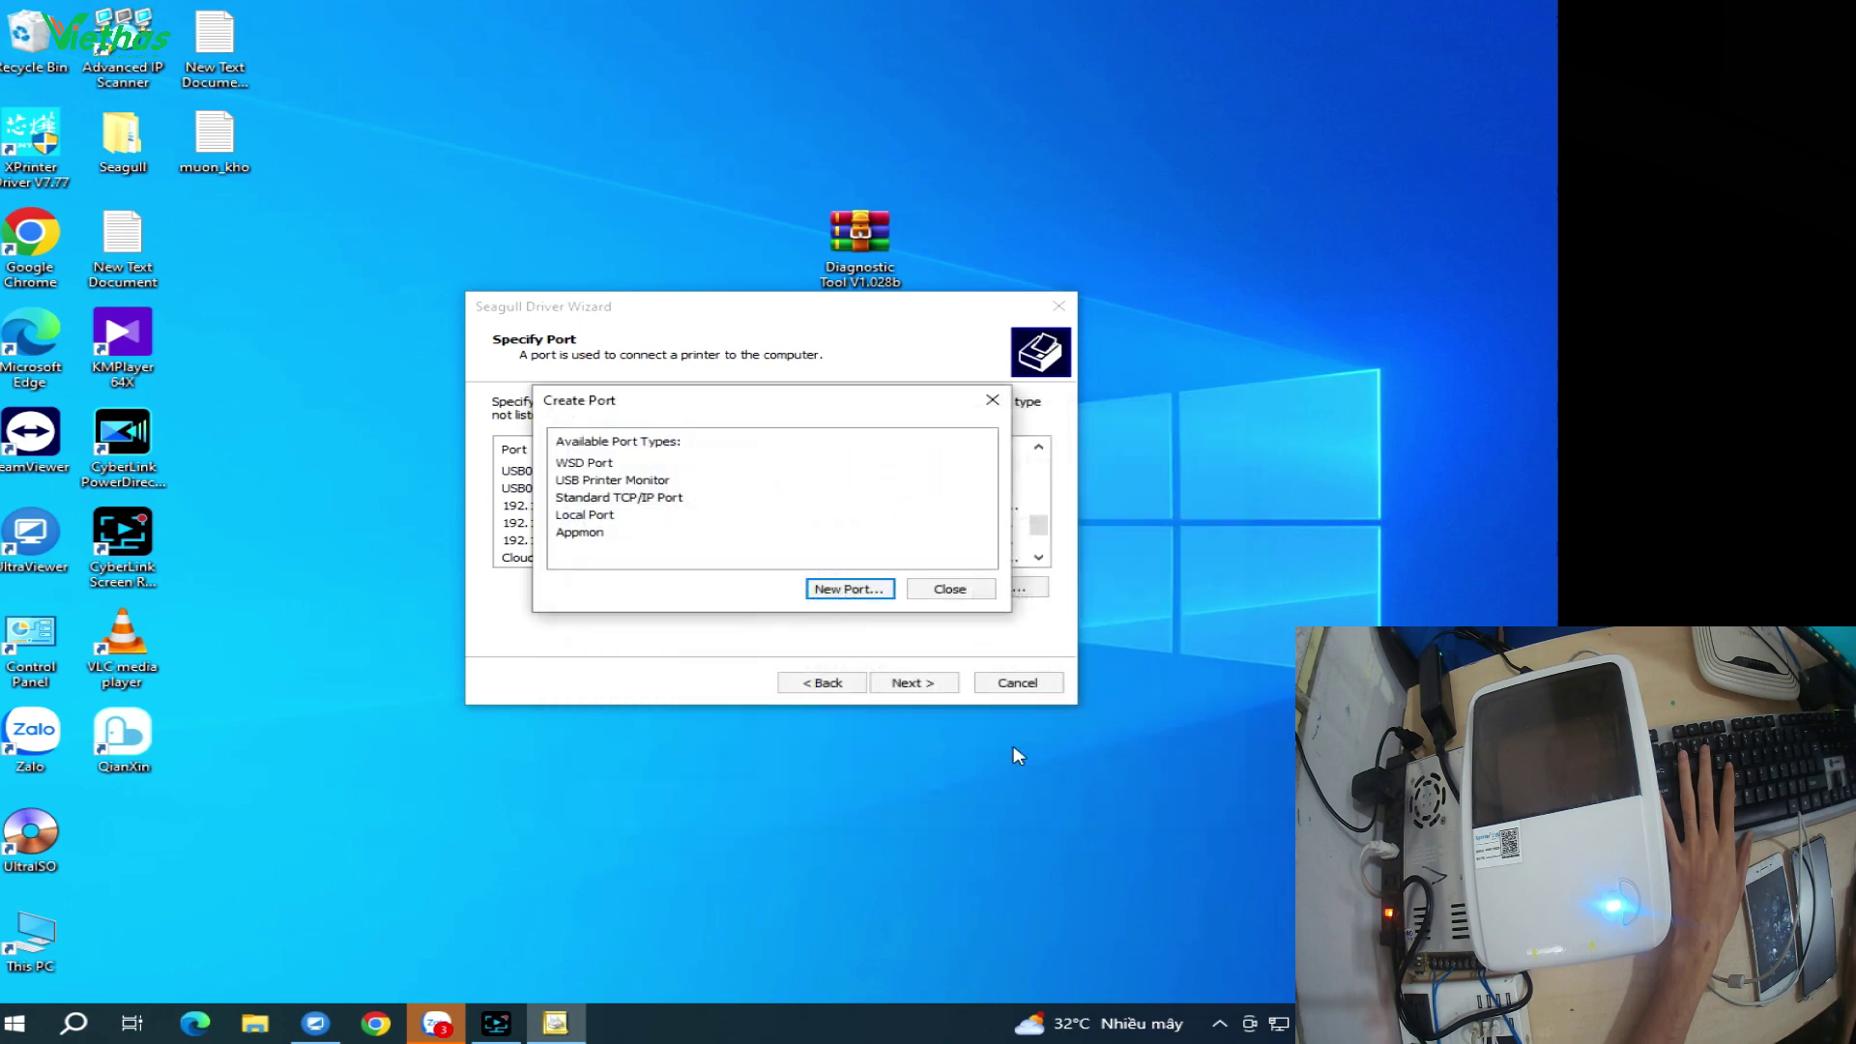
{"action": "left_click", "coordinate": [955, 591]}
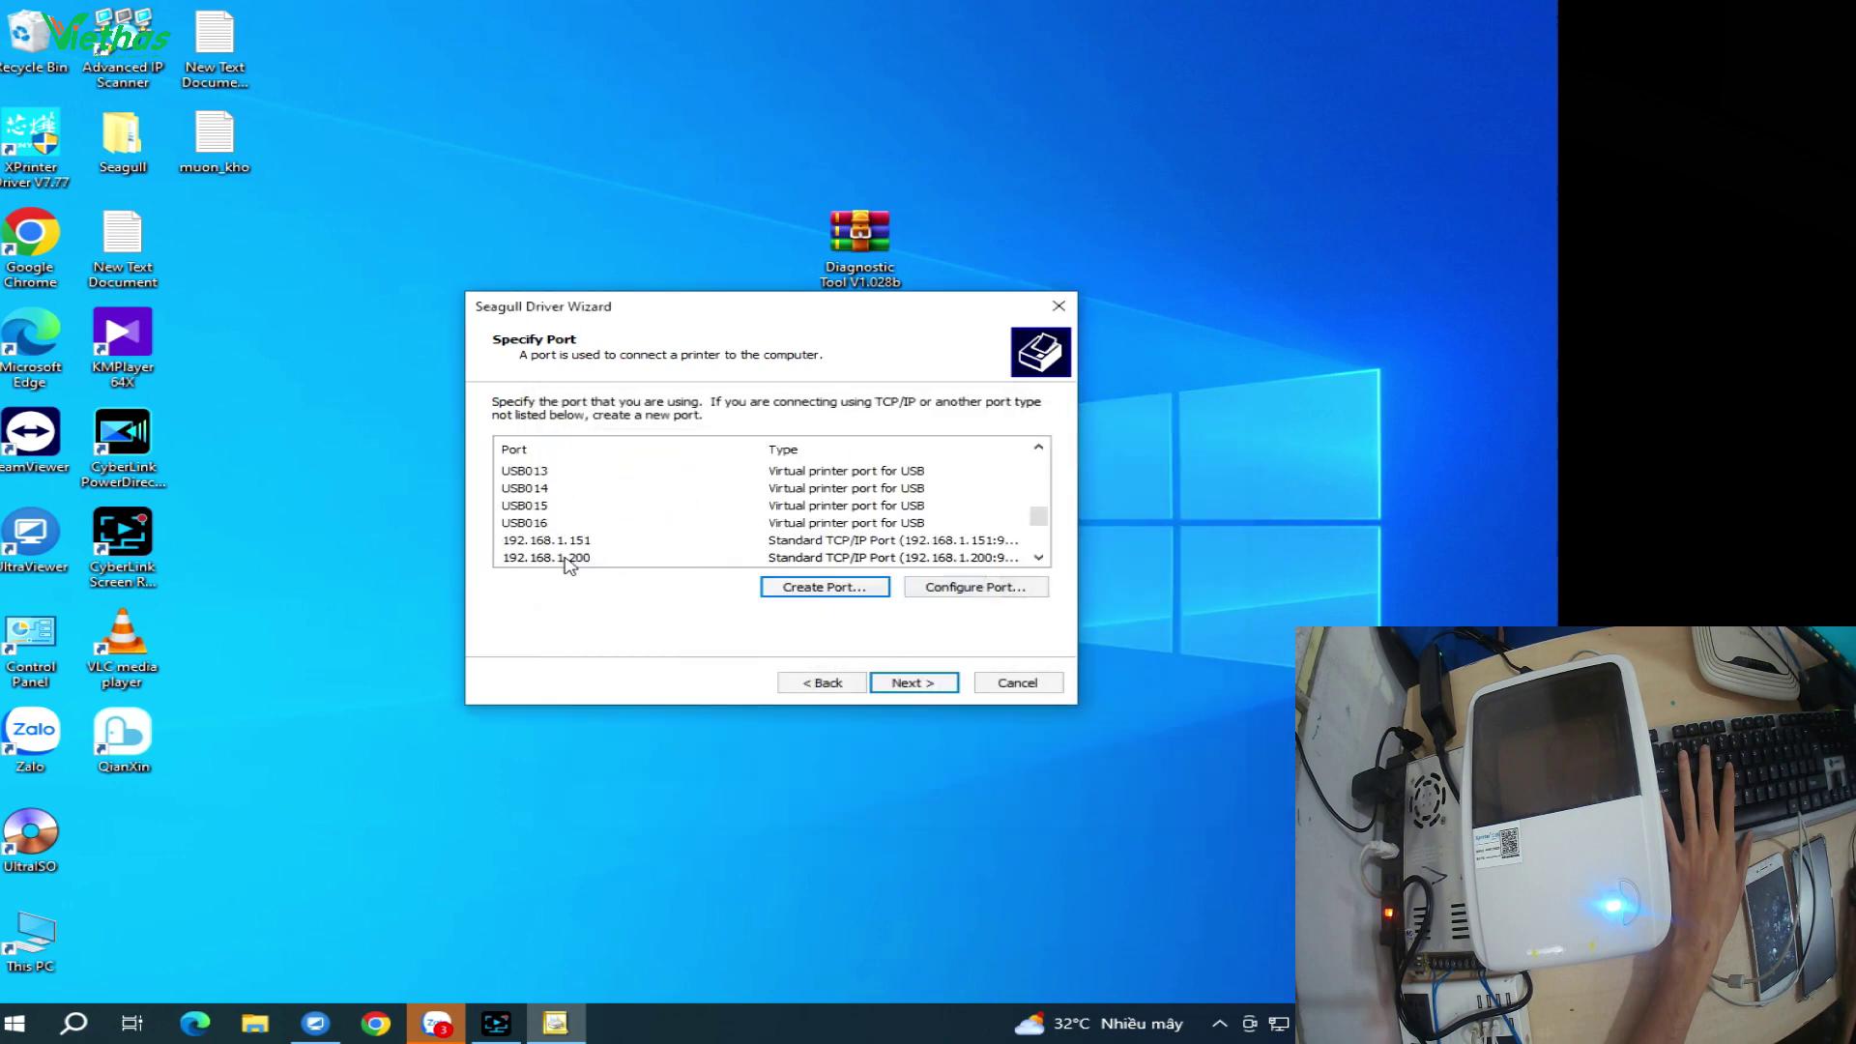
Assign port 192.168.1.200 to the printer, accept the default name without sharing, and complete the driver installation
{"action": "left_click", "coordinate": [569, 560]}
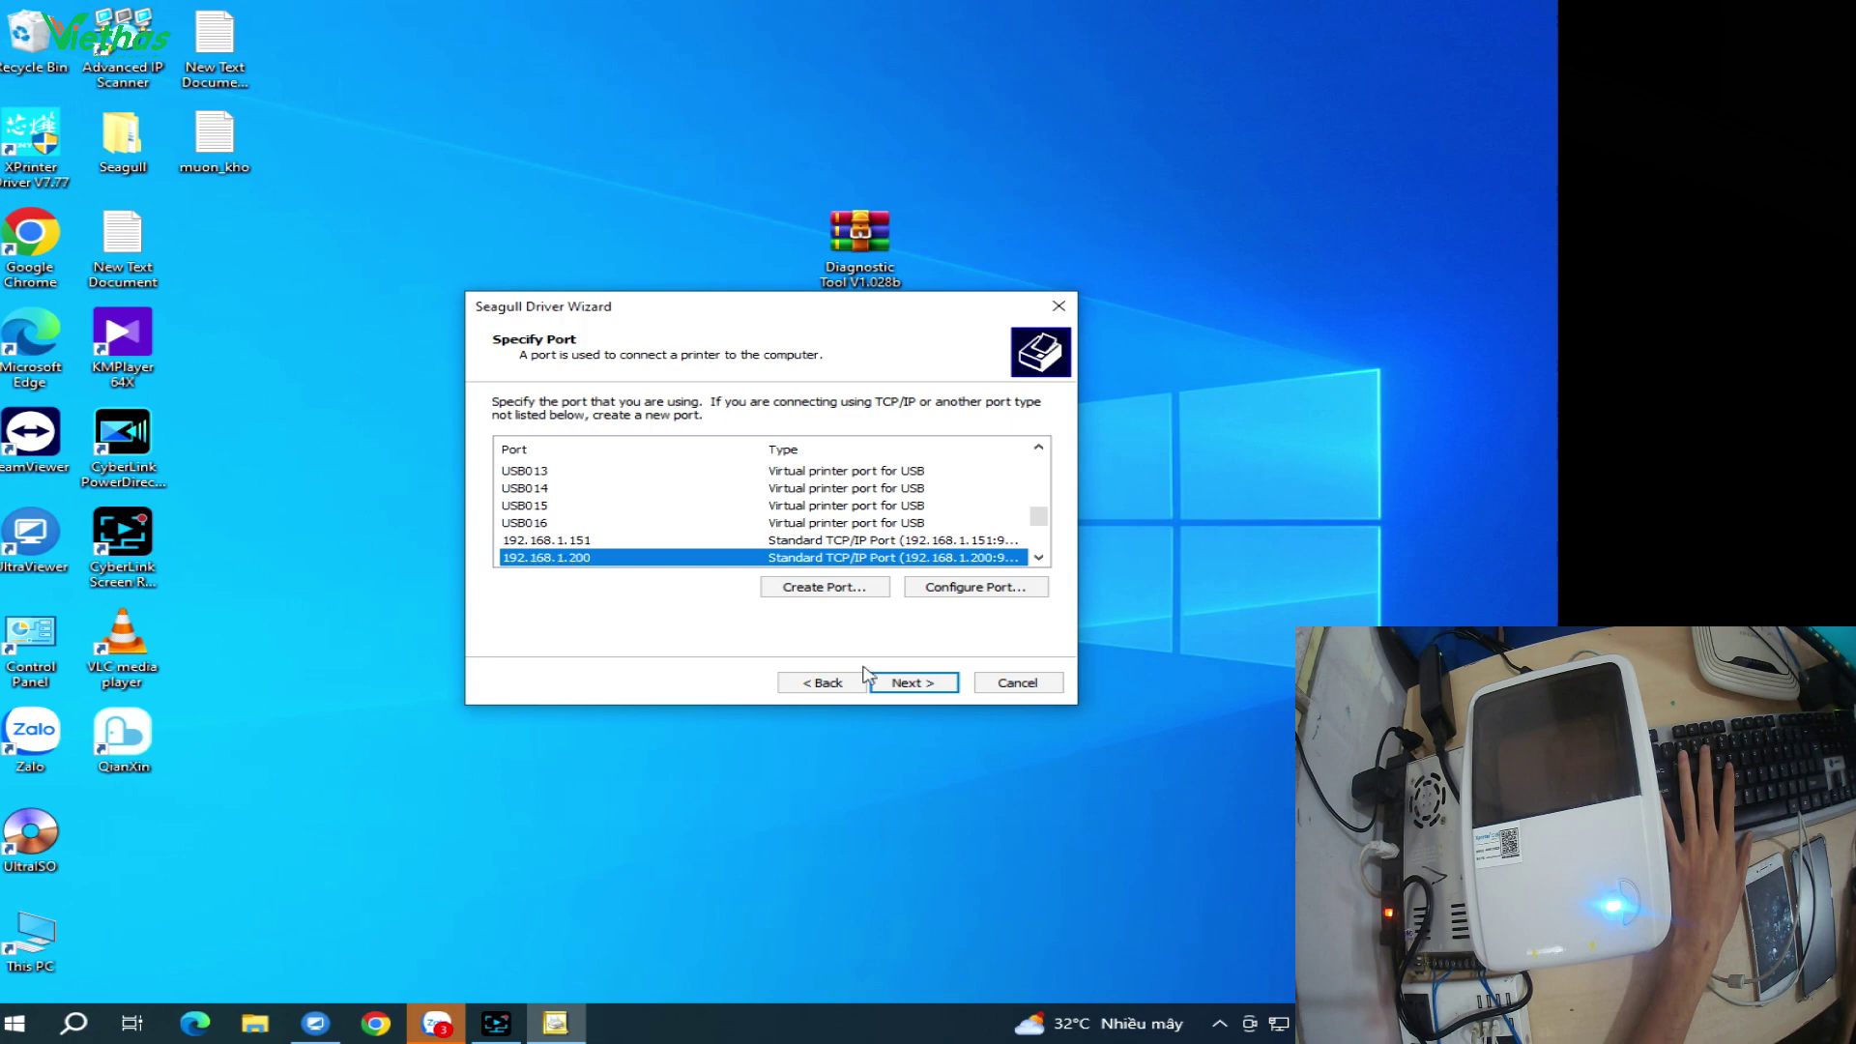
{"action": "left_click", "coordinate": [926, 684]}
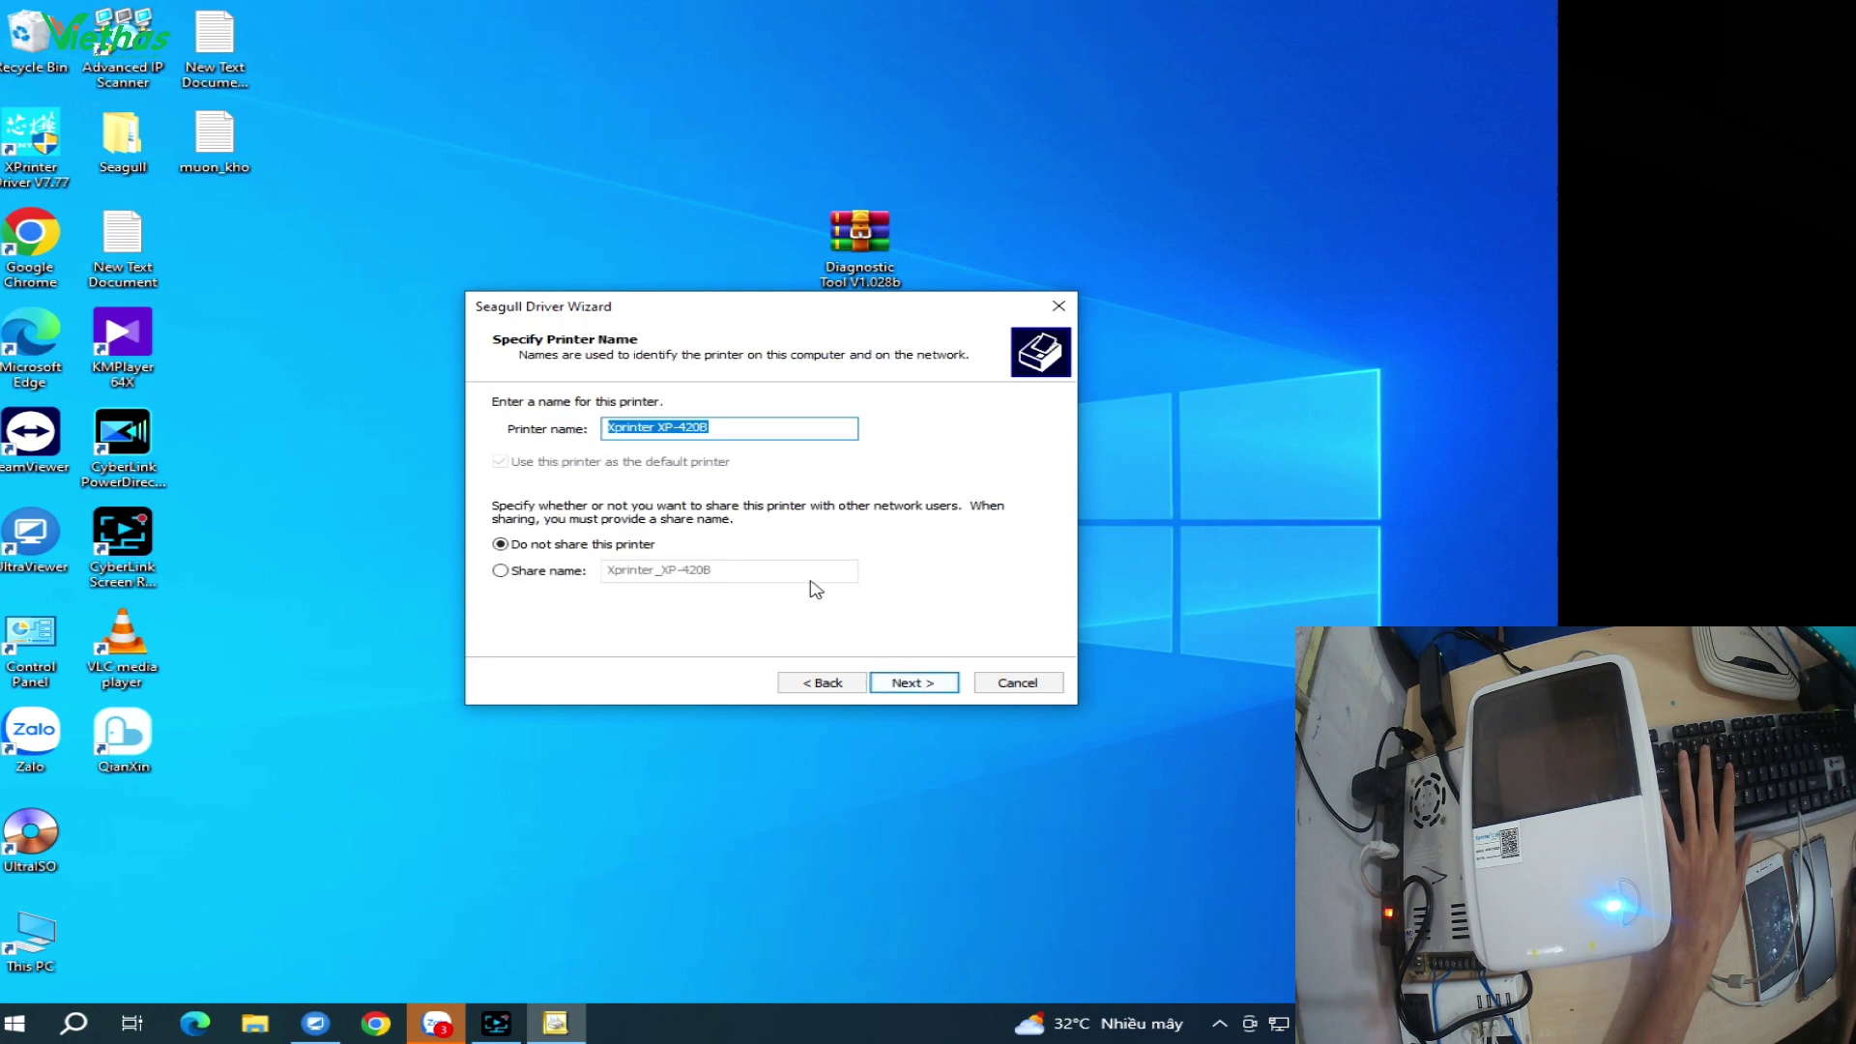
{"action": "left_click", "coordinate": [914, 683]}
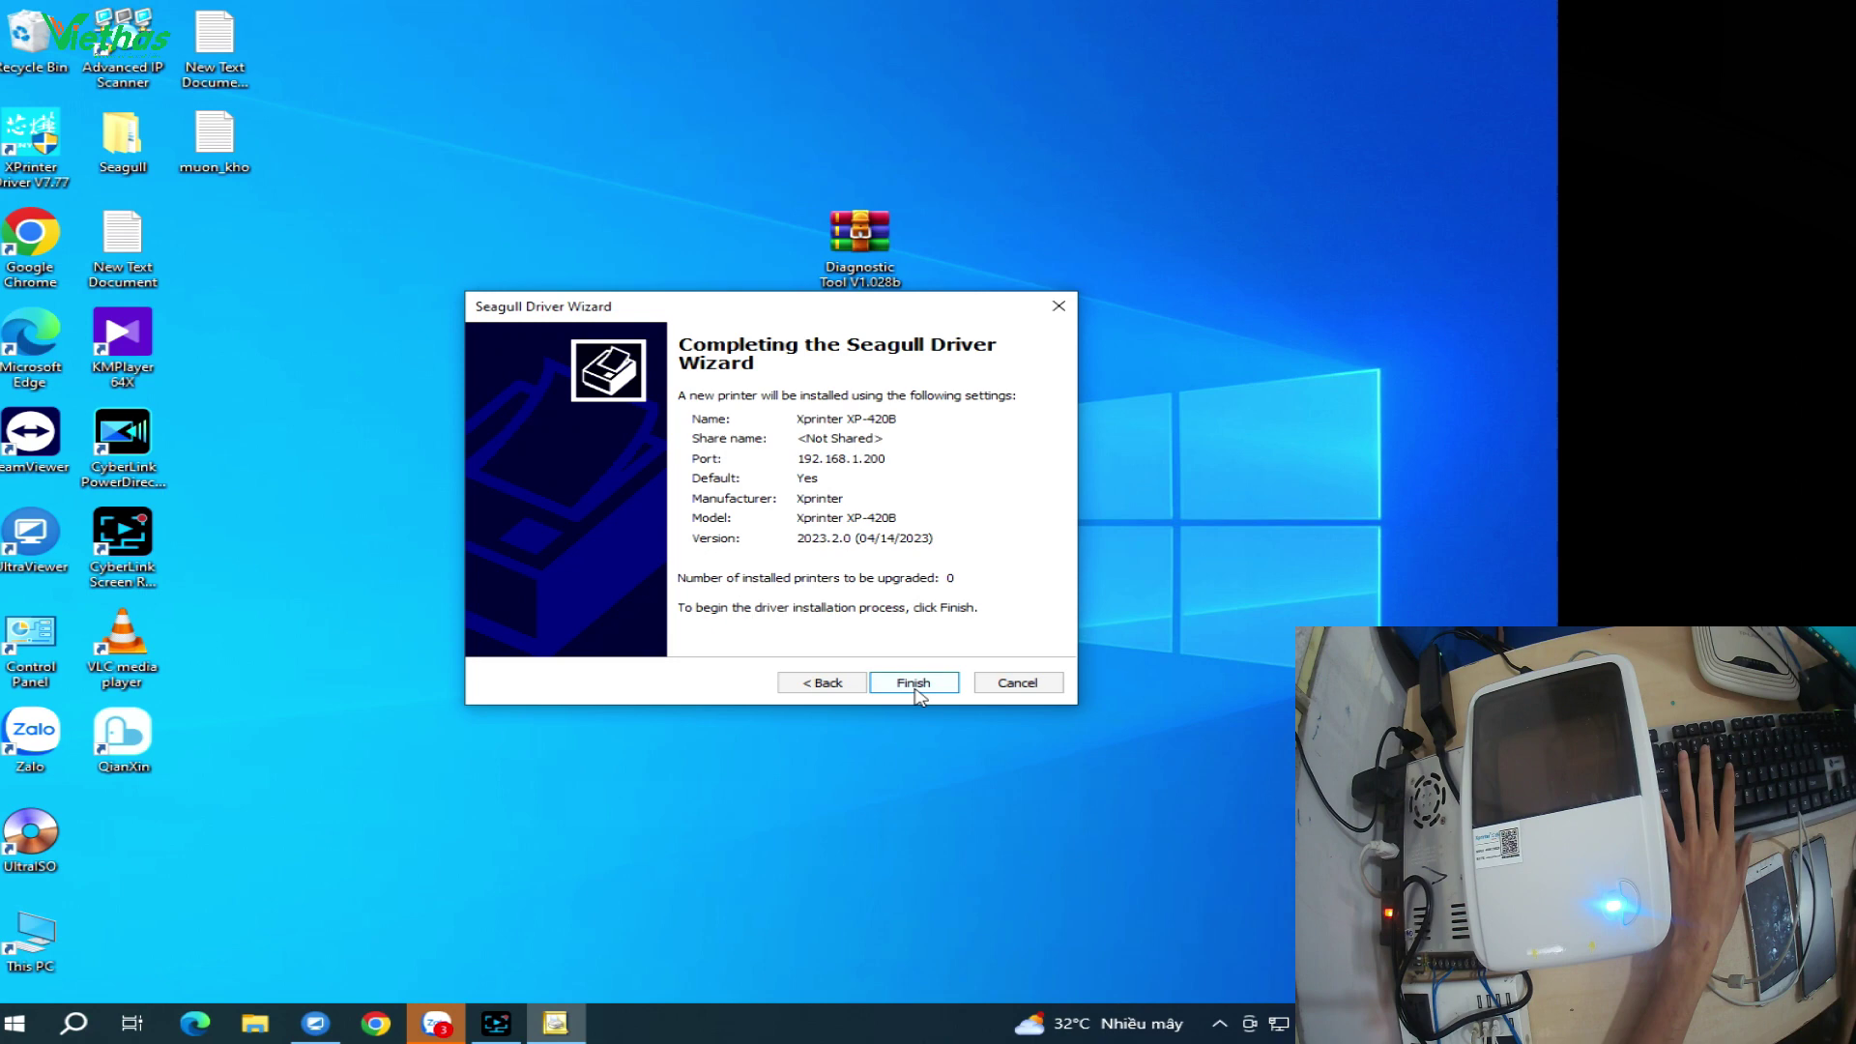
{"action": "left_click", "coordinate": [915, 690]}
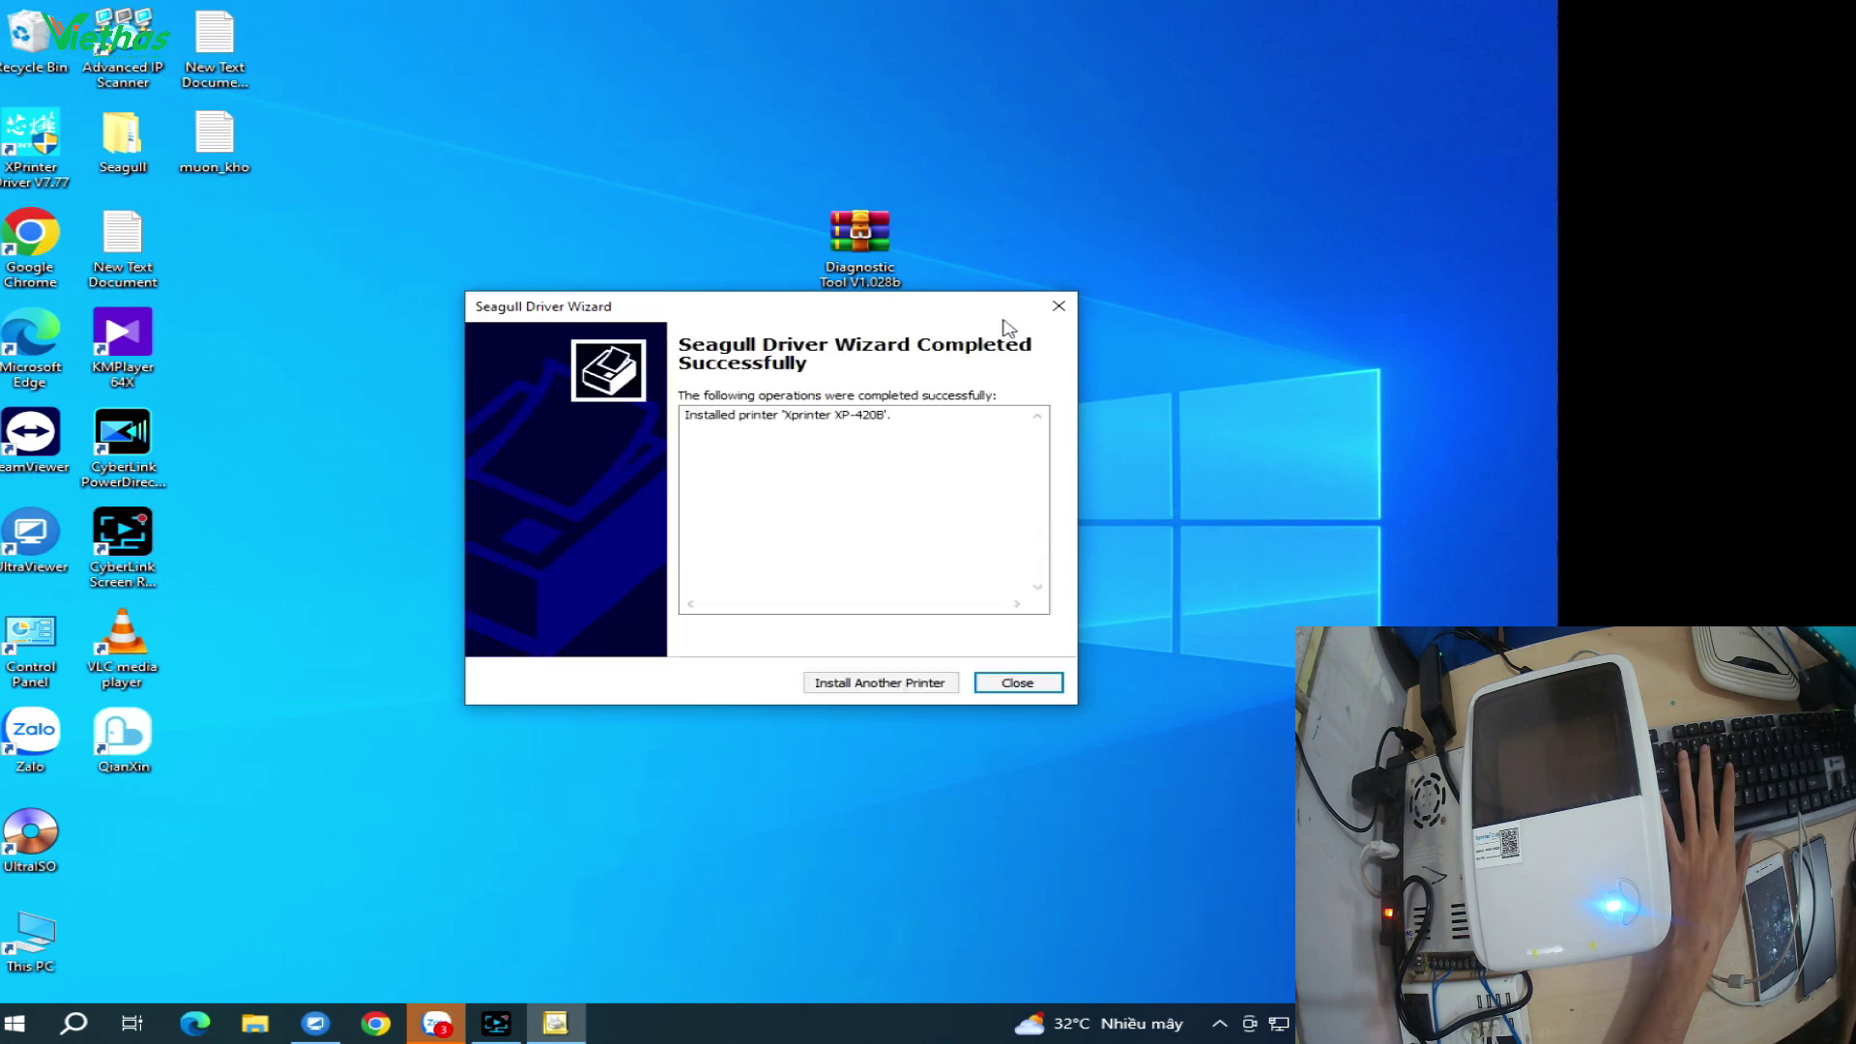
{"action": "left_click", "coordinate": [1023, 689]}
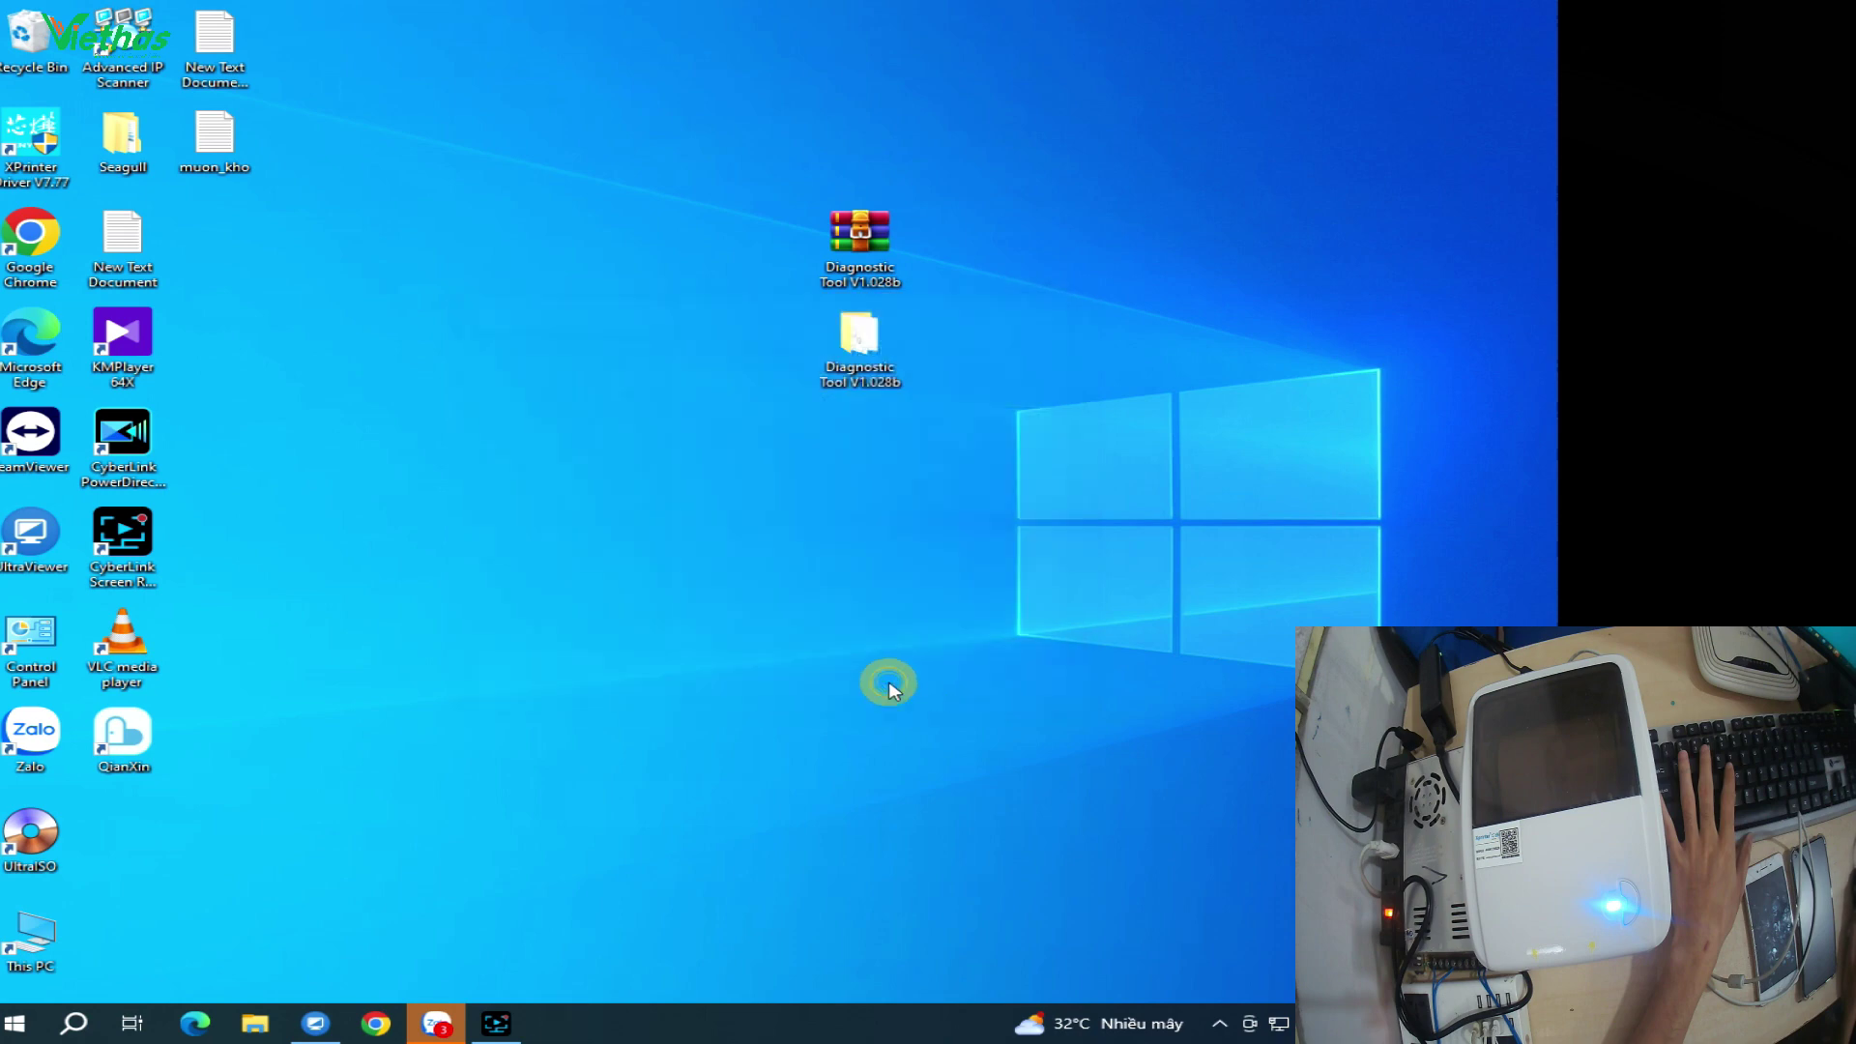
Open the printing preferences of the Xprinter XP-420B from Control Panel's Devices and Printers
{"action": "left_click", "coordinate": [335, 682]}
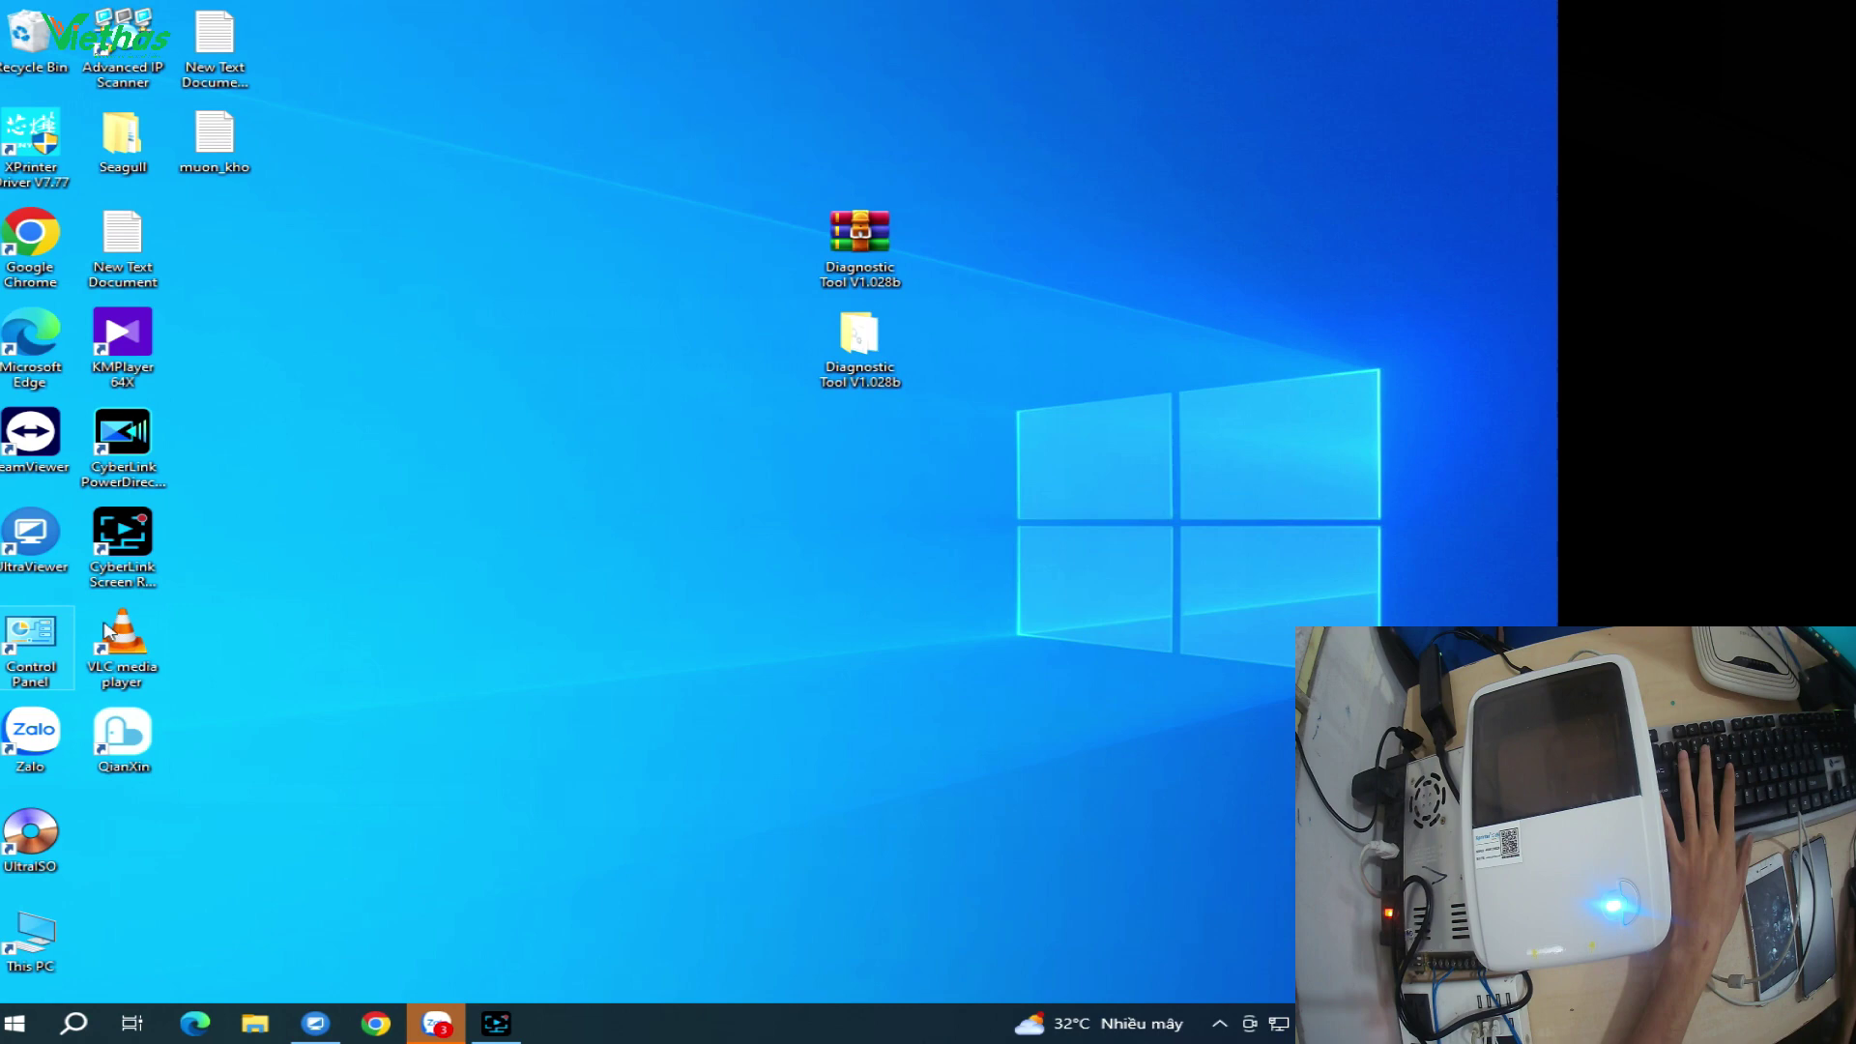
{"action": "double_click", "coordinate": [54, 655]}
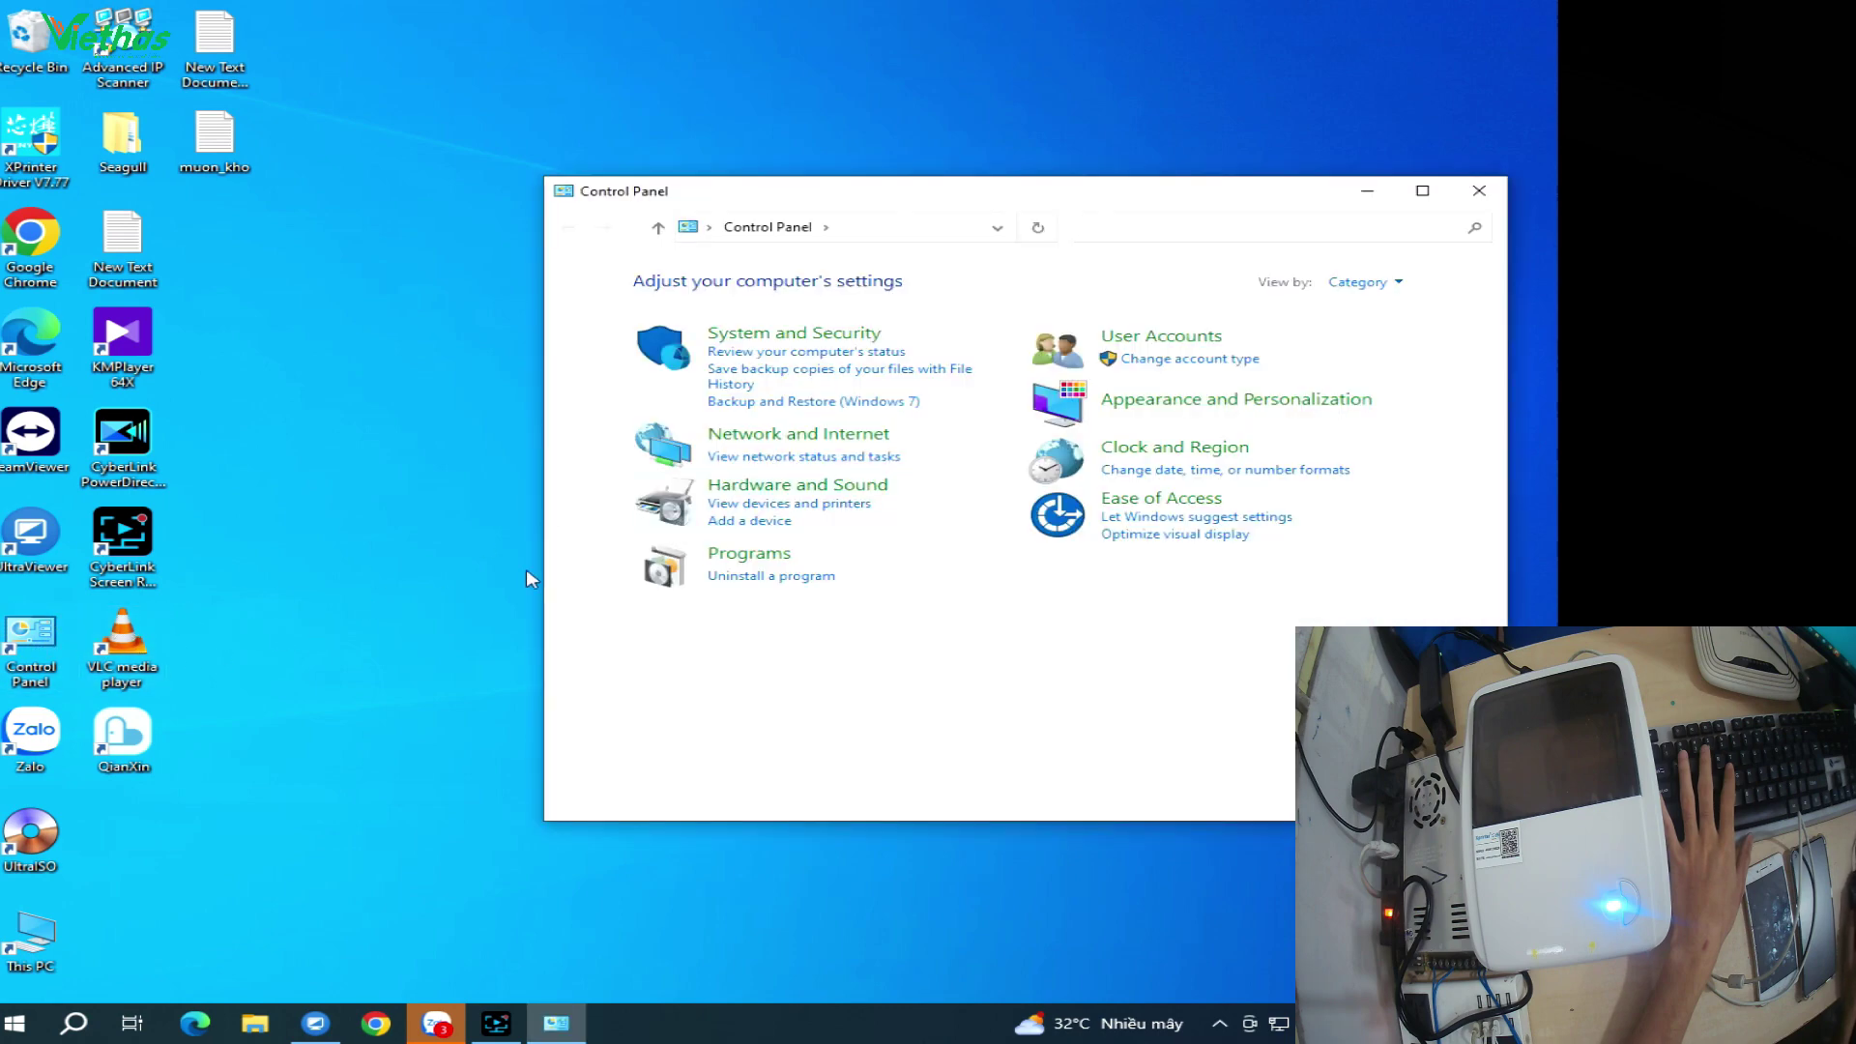
{"action": "left_click", "coordinate": [829, 506]}
{"action": "left_click", "coordinate": [650, 537]}
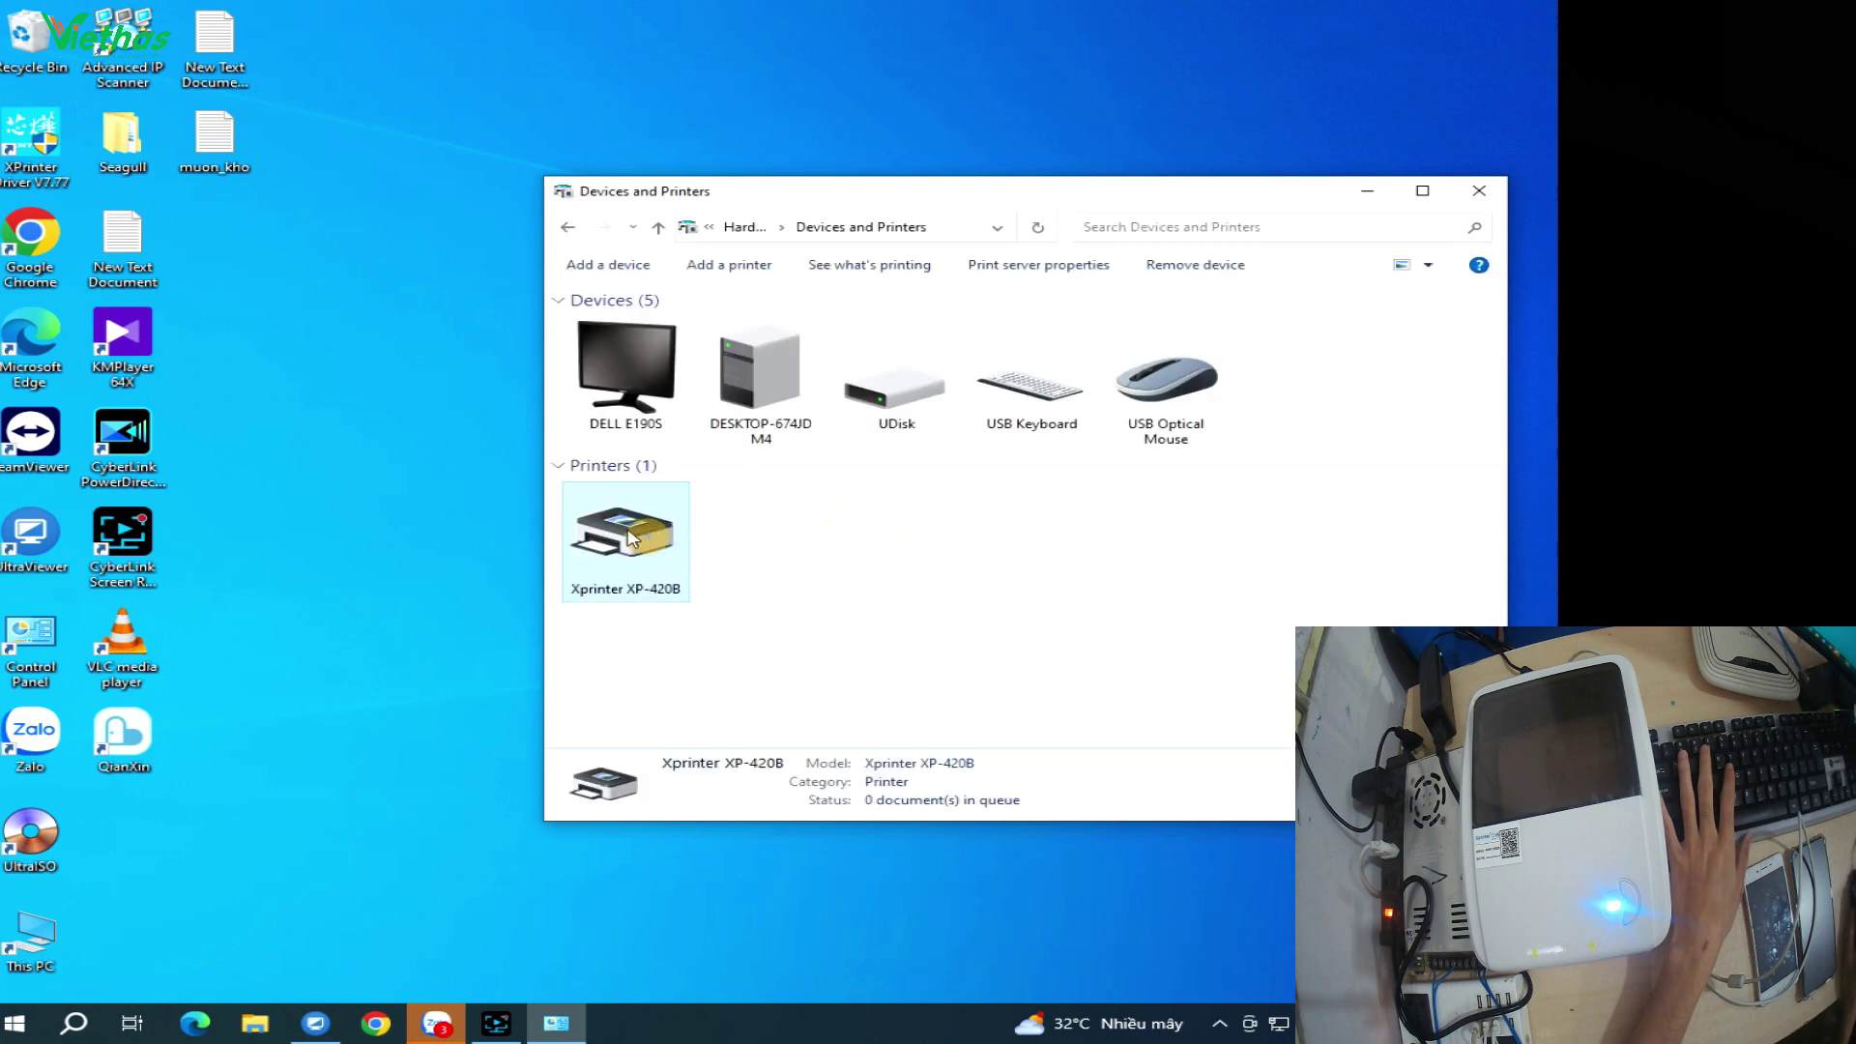
{"action": "right_click", "coordinate": [657, 546]}
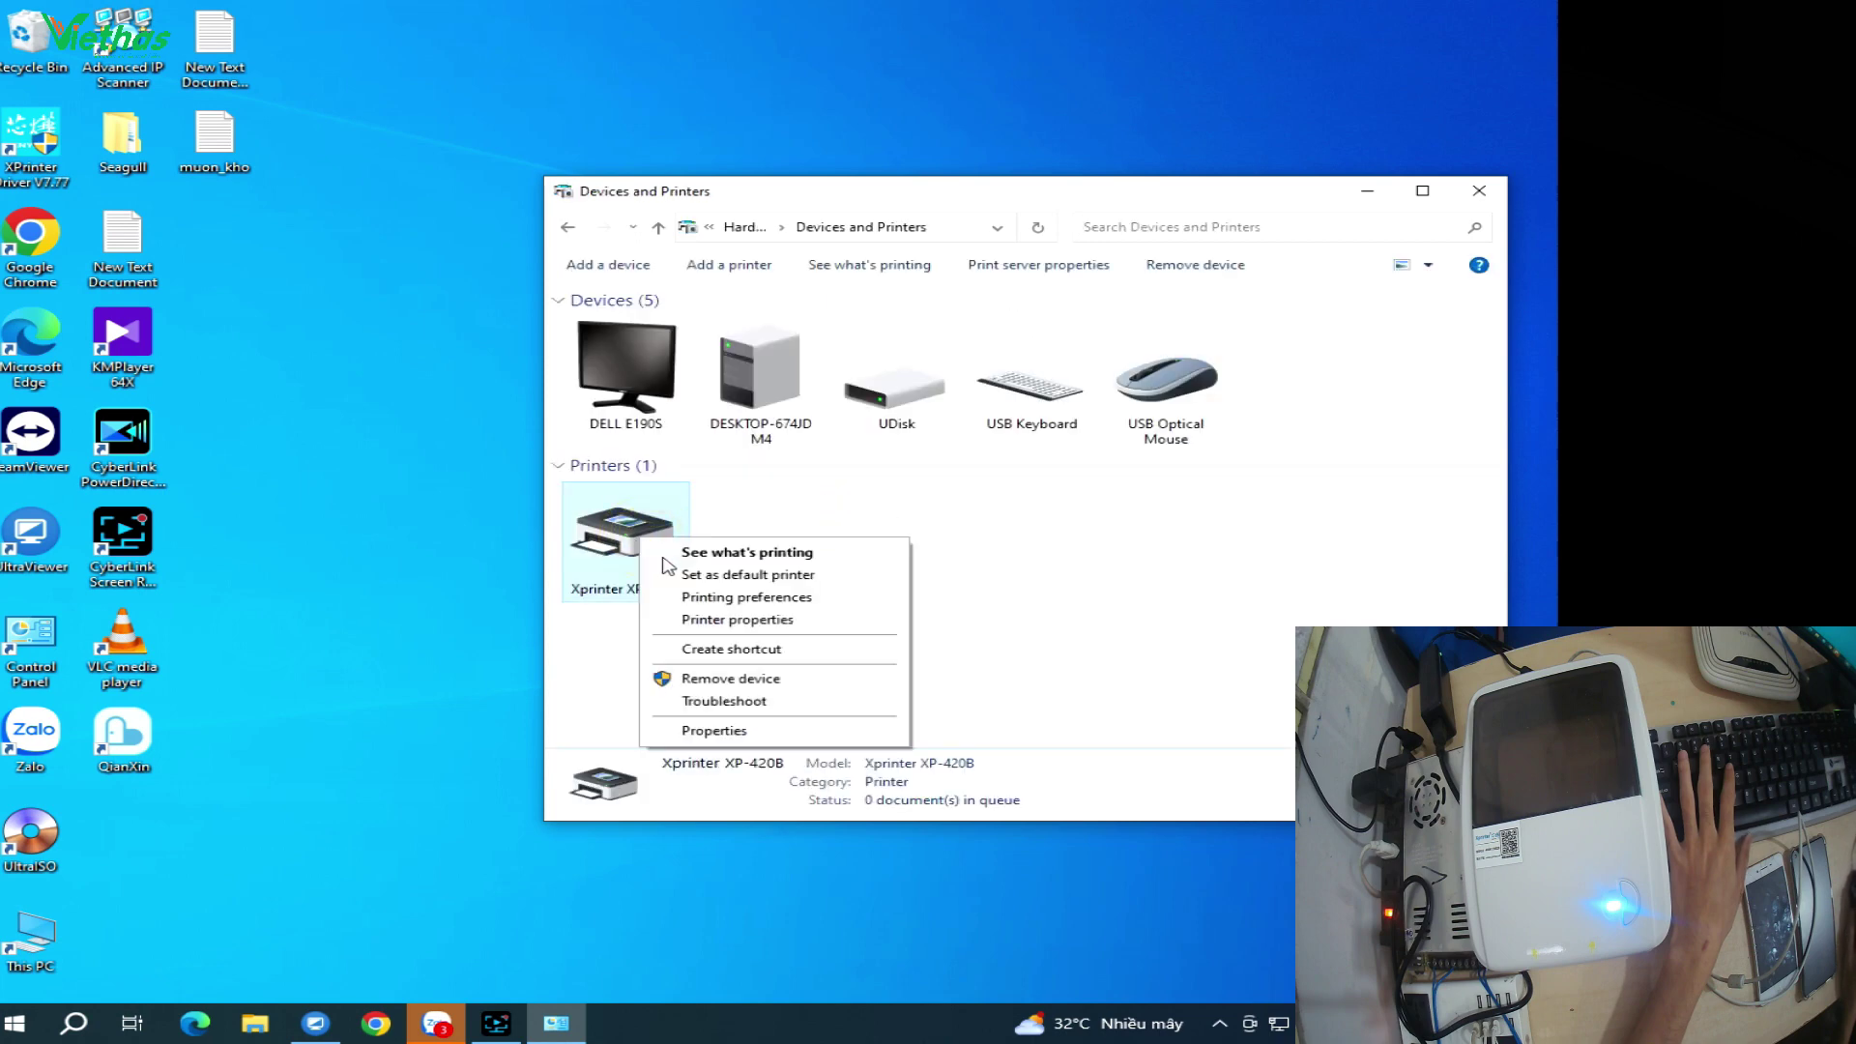
{"action": "left_click", "coordinate": [770, 600]}
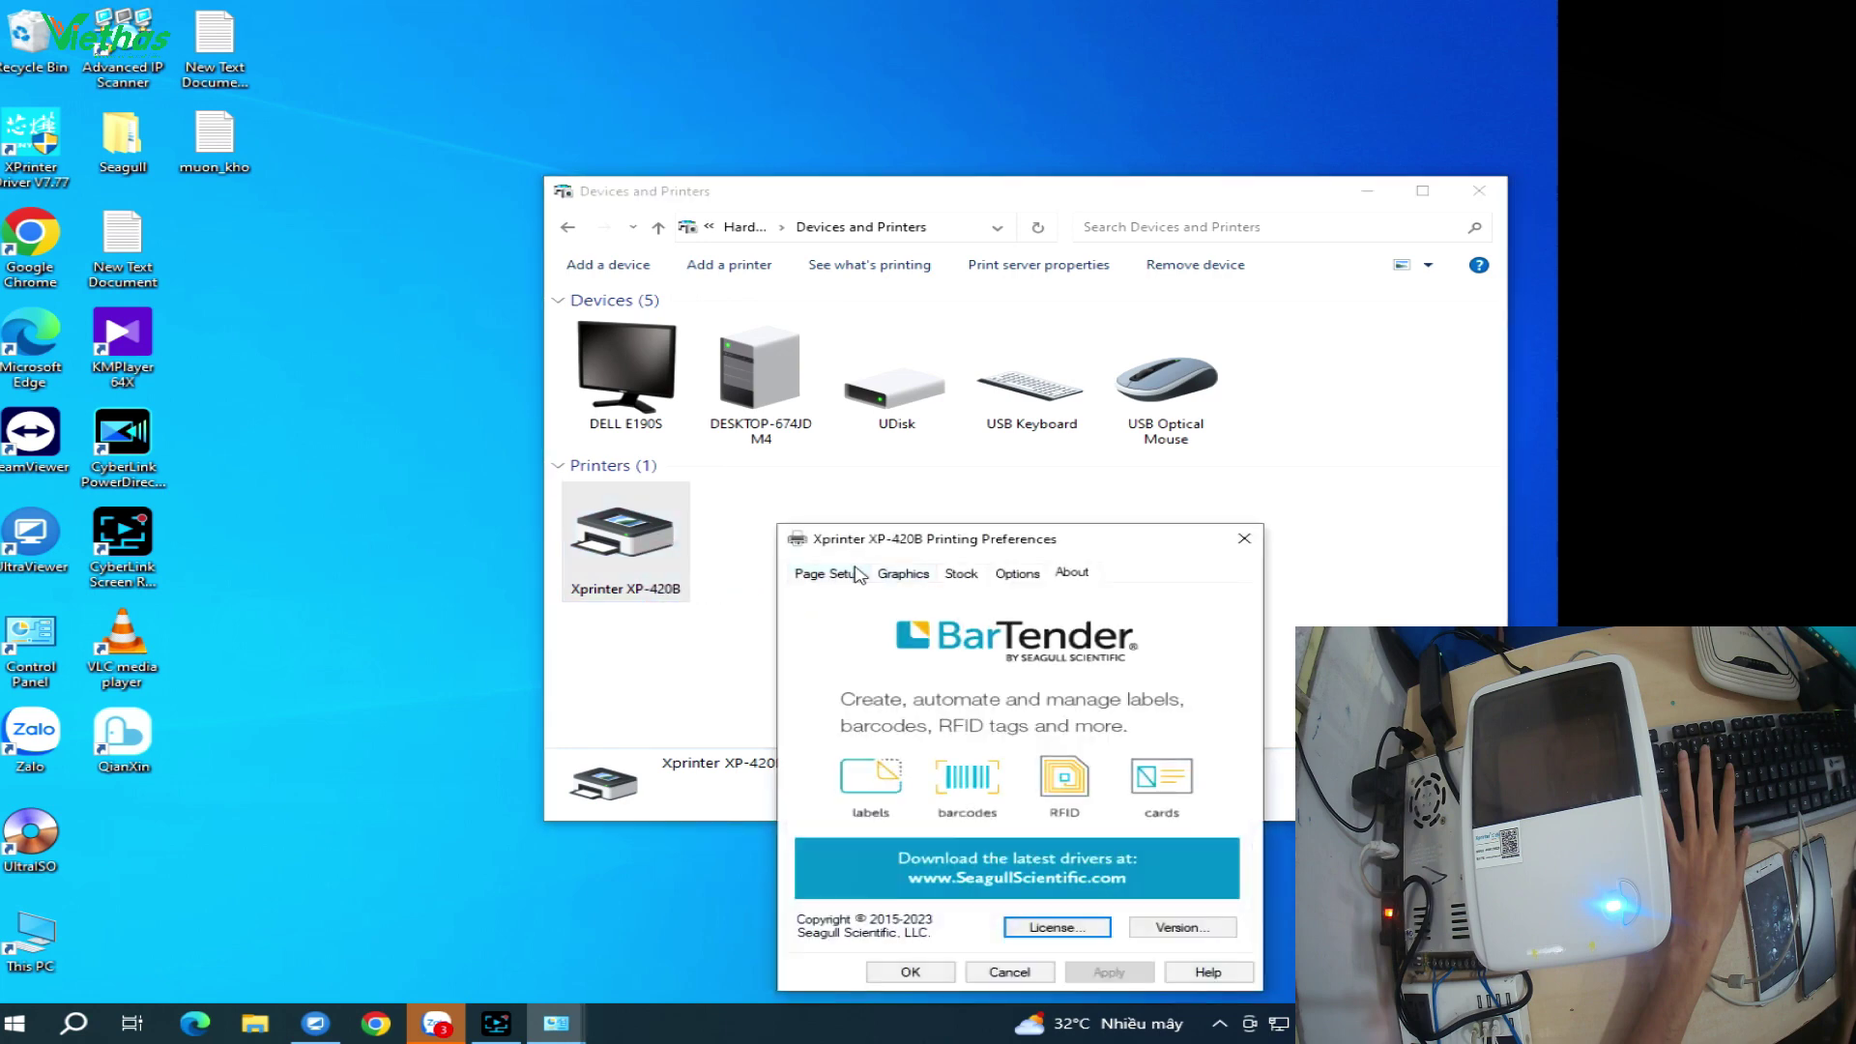
Create a new label stock named A7 with a width of 3 in and a height of 4 in
{"action": "left_click_drag", "start_coordinate": [837, 548], "coordinate": [776, 438]}
{"action": "left_click", "coordinate": [901, 511]}
{"action": "left_click", "coordinate": [901, 511]}
{"action": "left_click", "coordinate": [902, 510]}
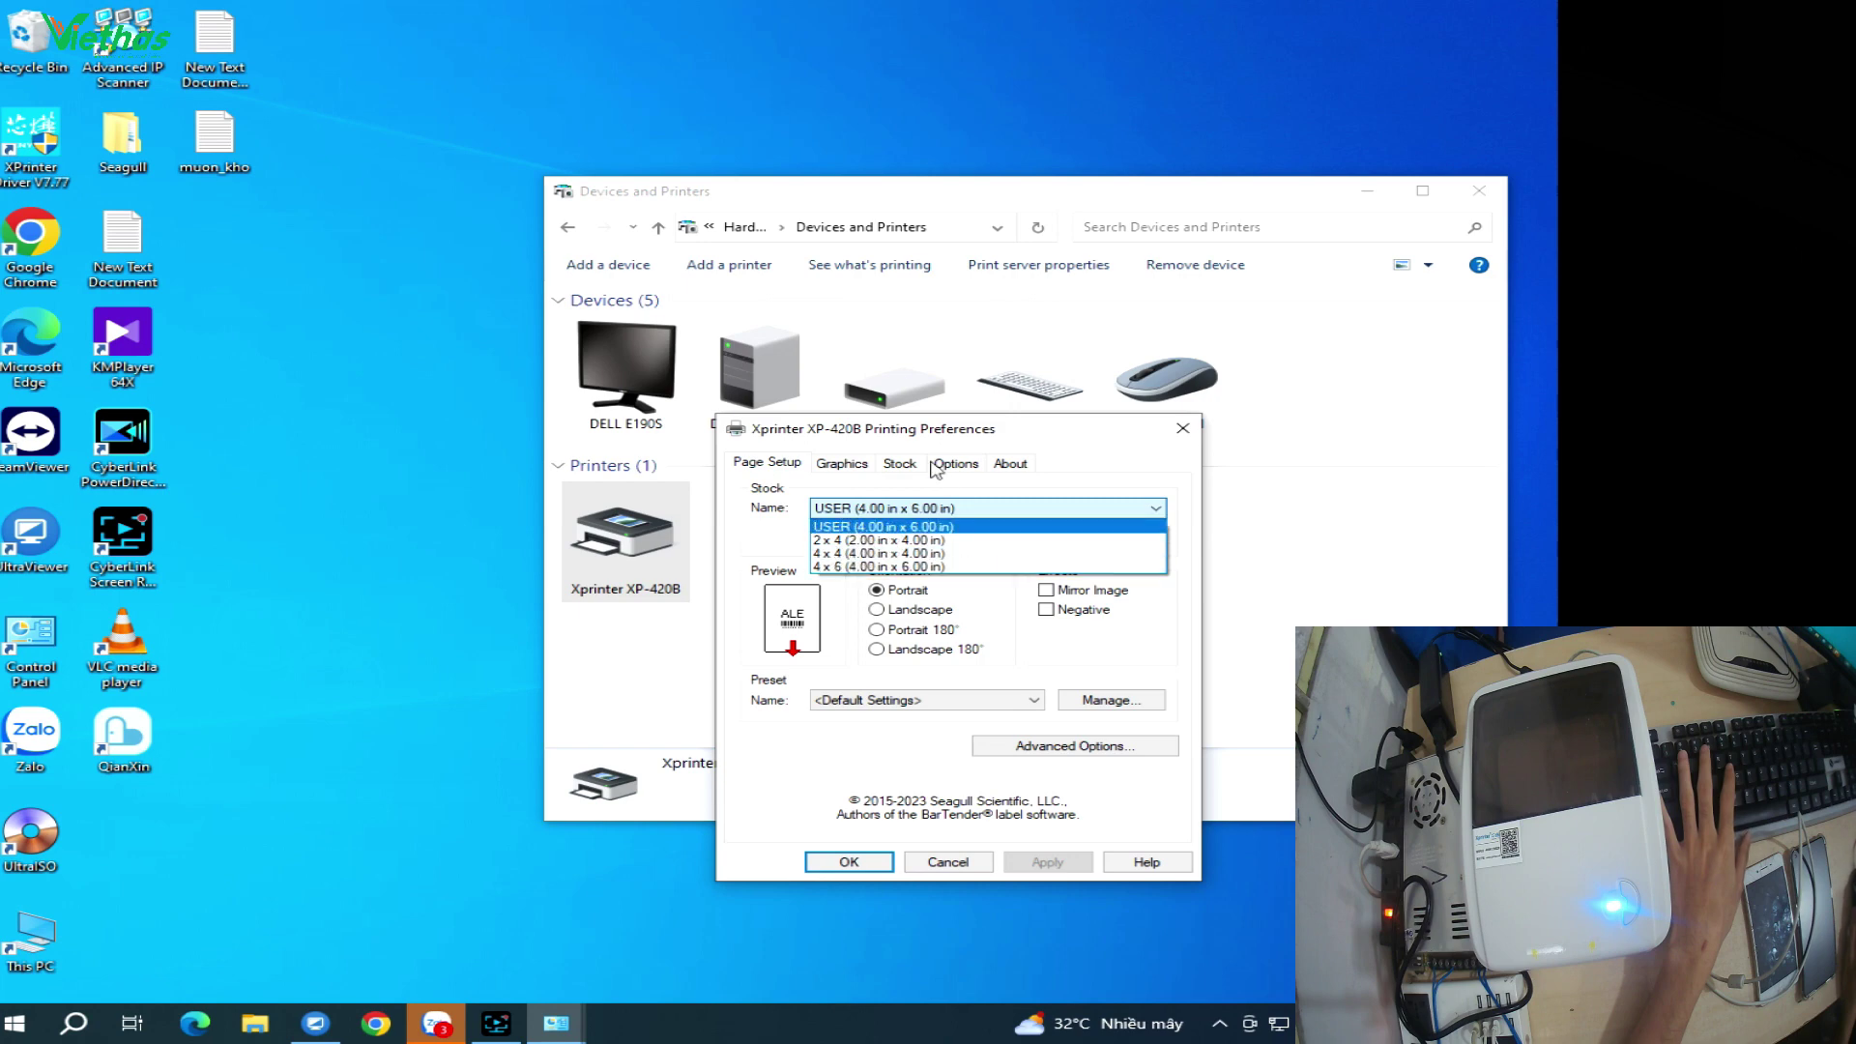
{"action": "left_click", "coordinate": [903, 428]}
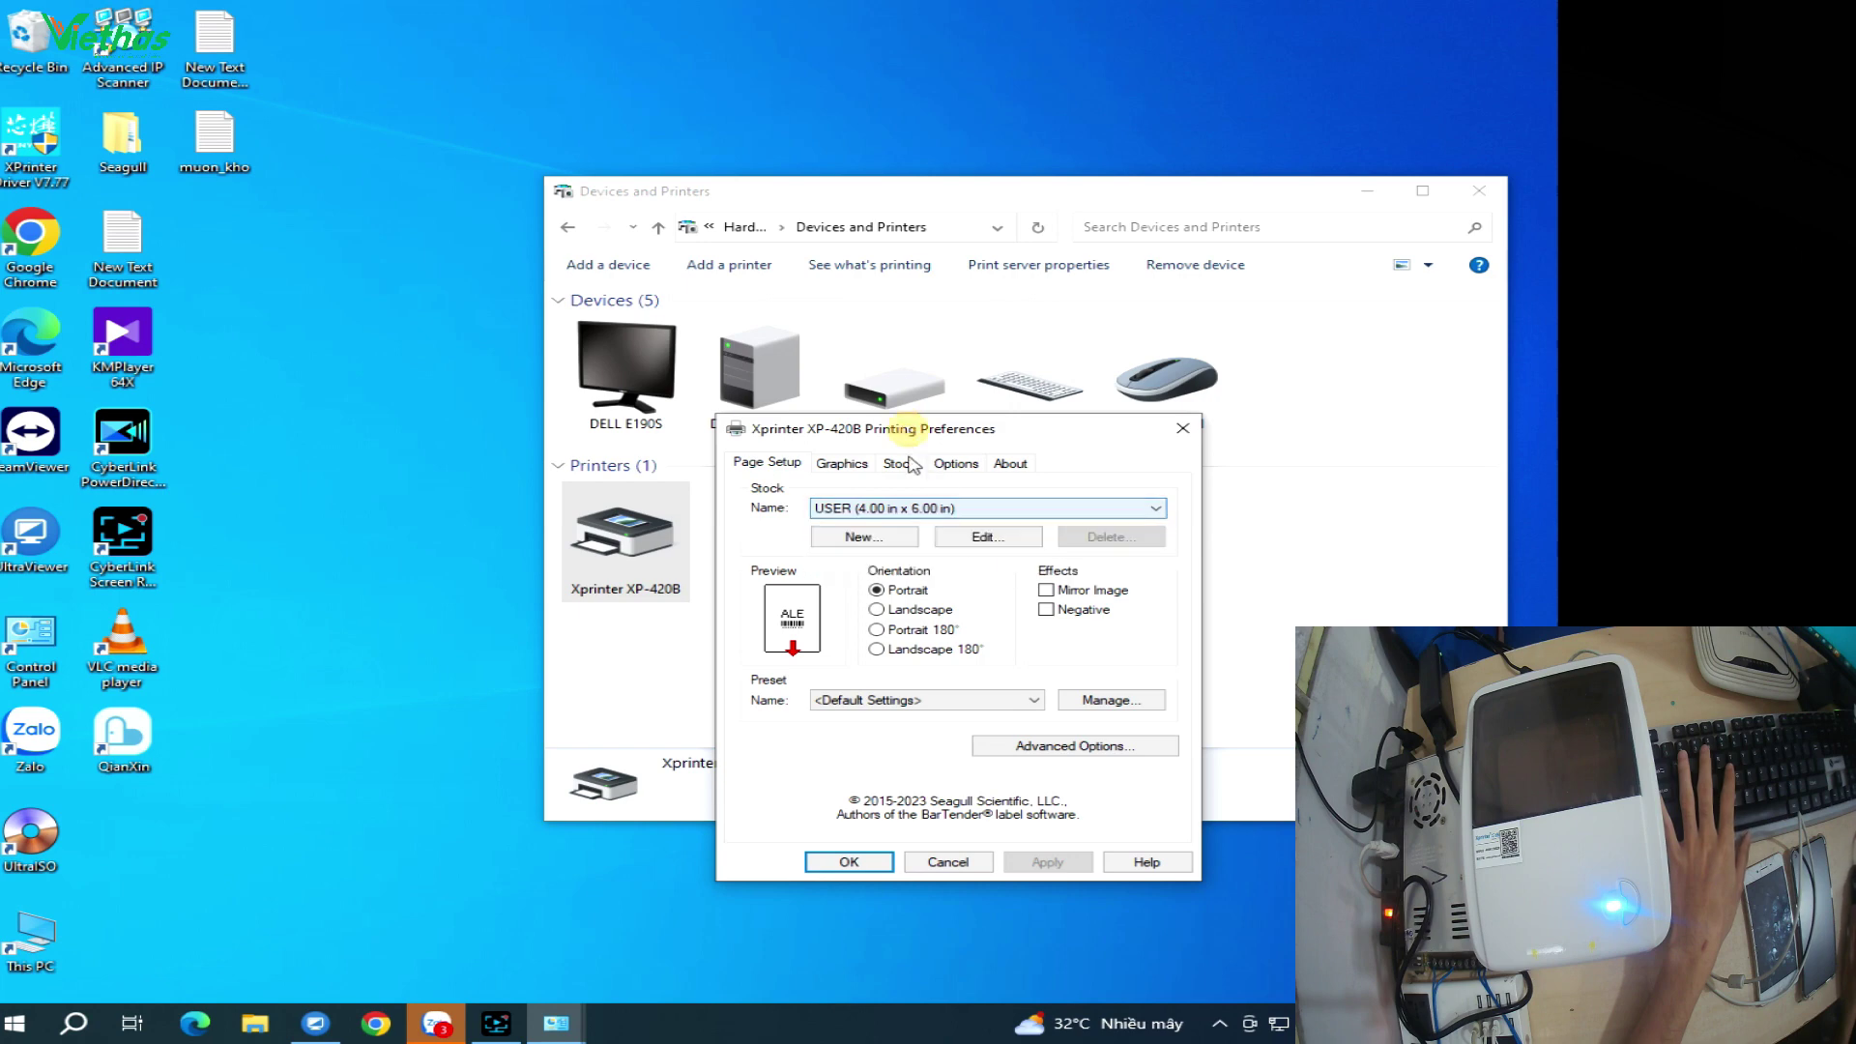
{"action": "left_click", "coordinate": [863, 537]}
{"action": "type", "text": "A7"}
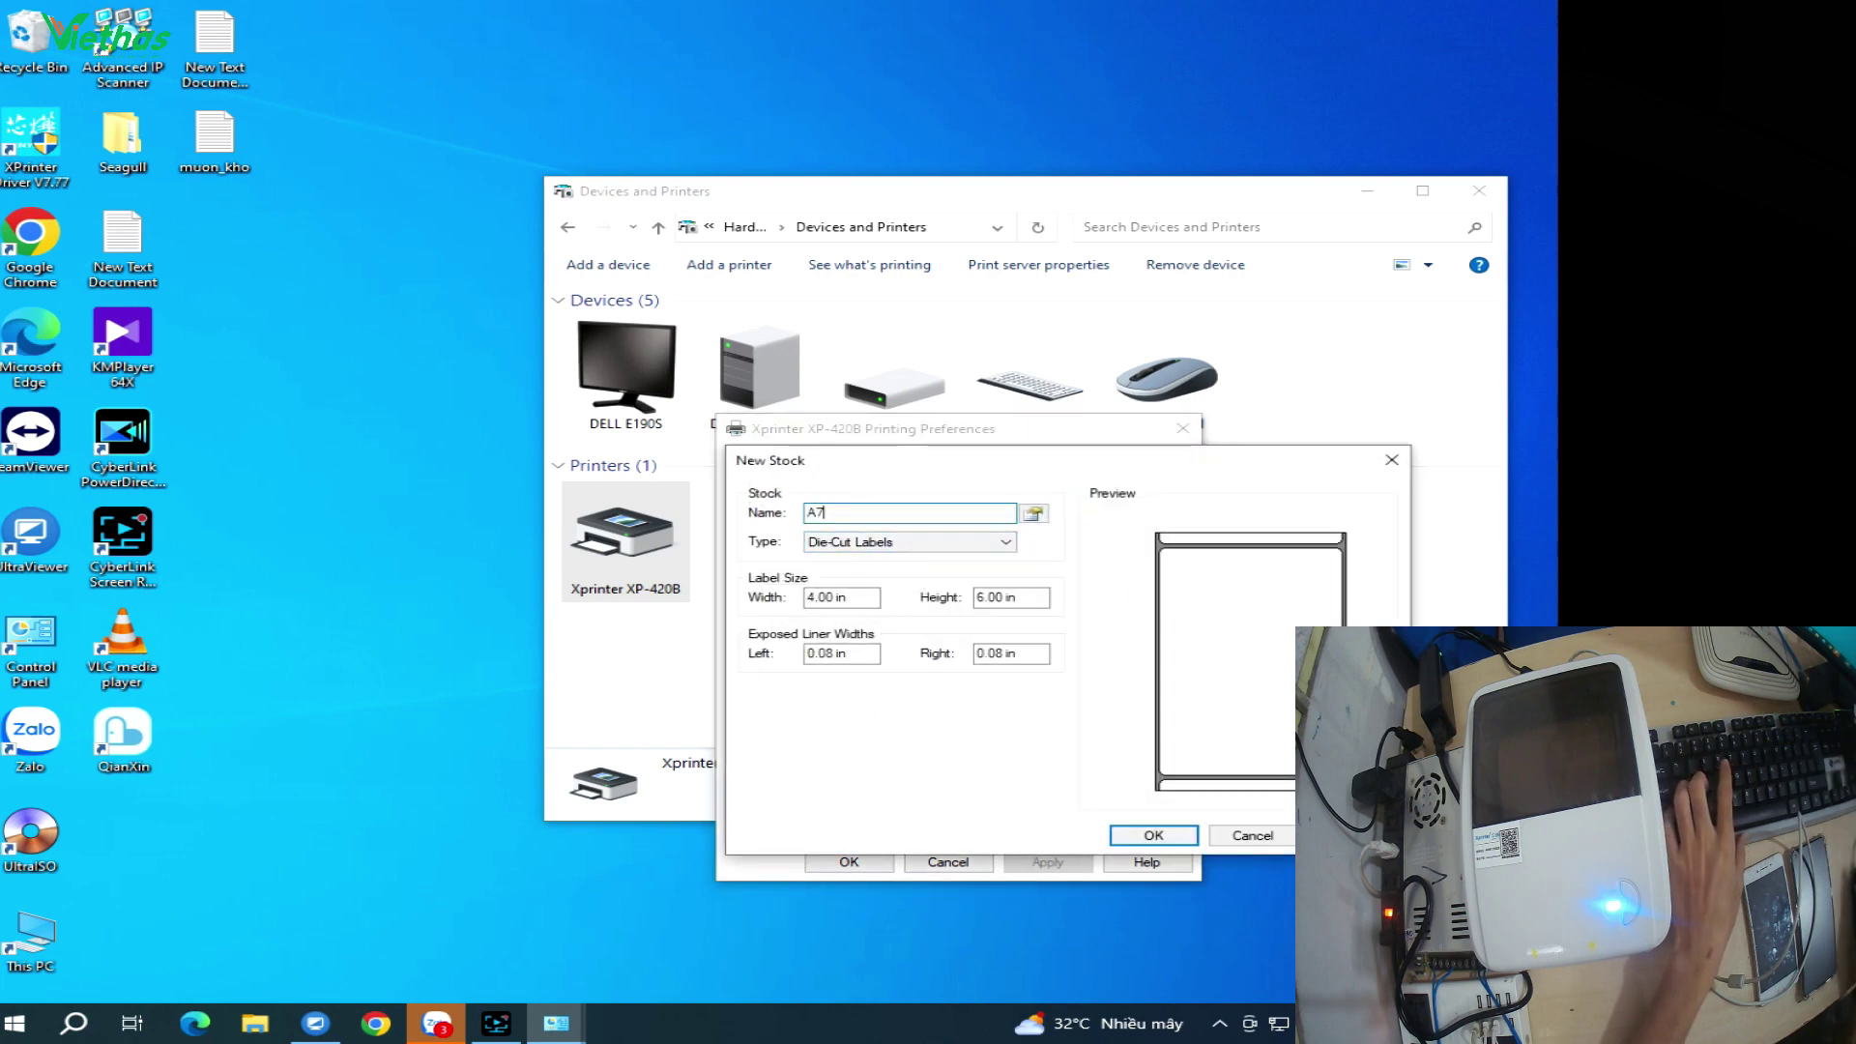
{"action": "double_click", "coordinate": [863, 599]}
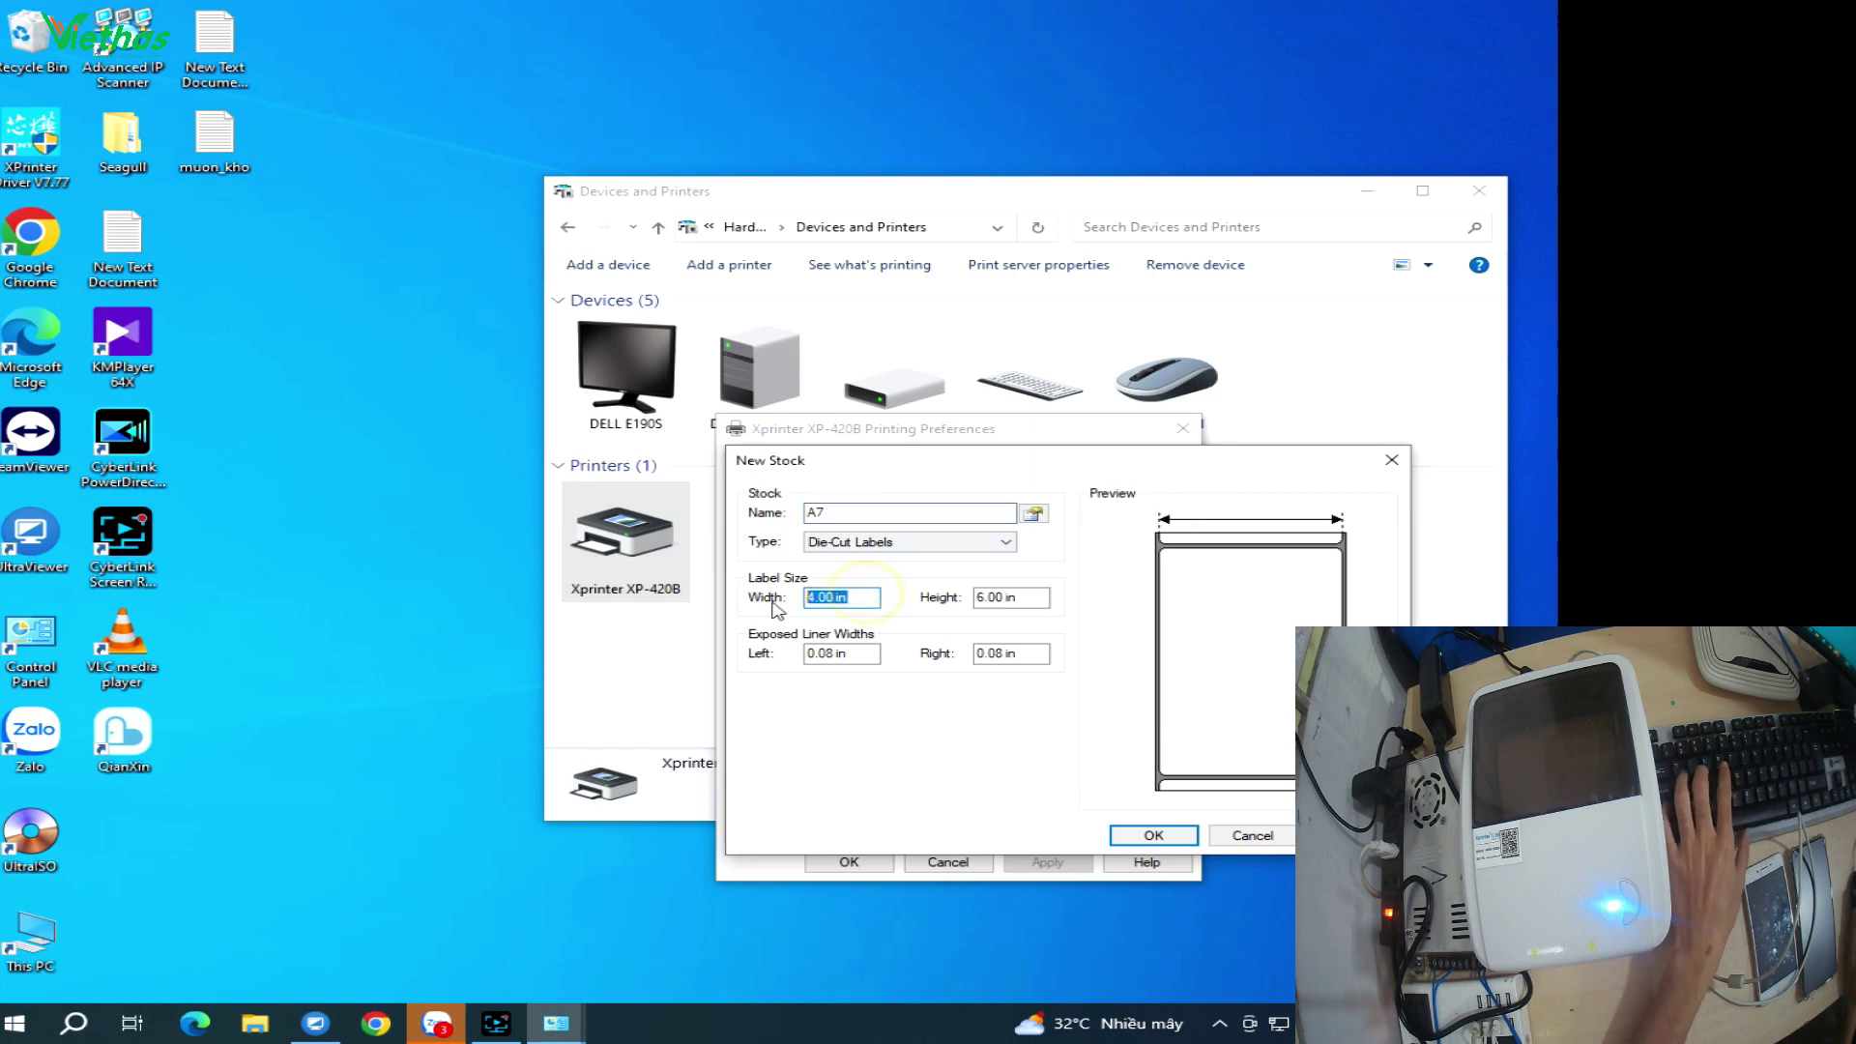
{"action": "type", "text": "3 i"}
{"action": "double_click", "coordinate": [1005, 597]}
{"action": "type", "text": "4 in"}
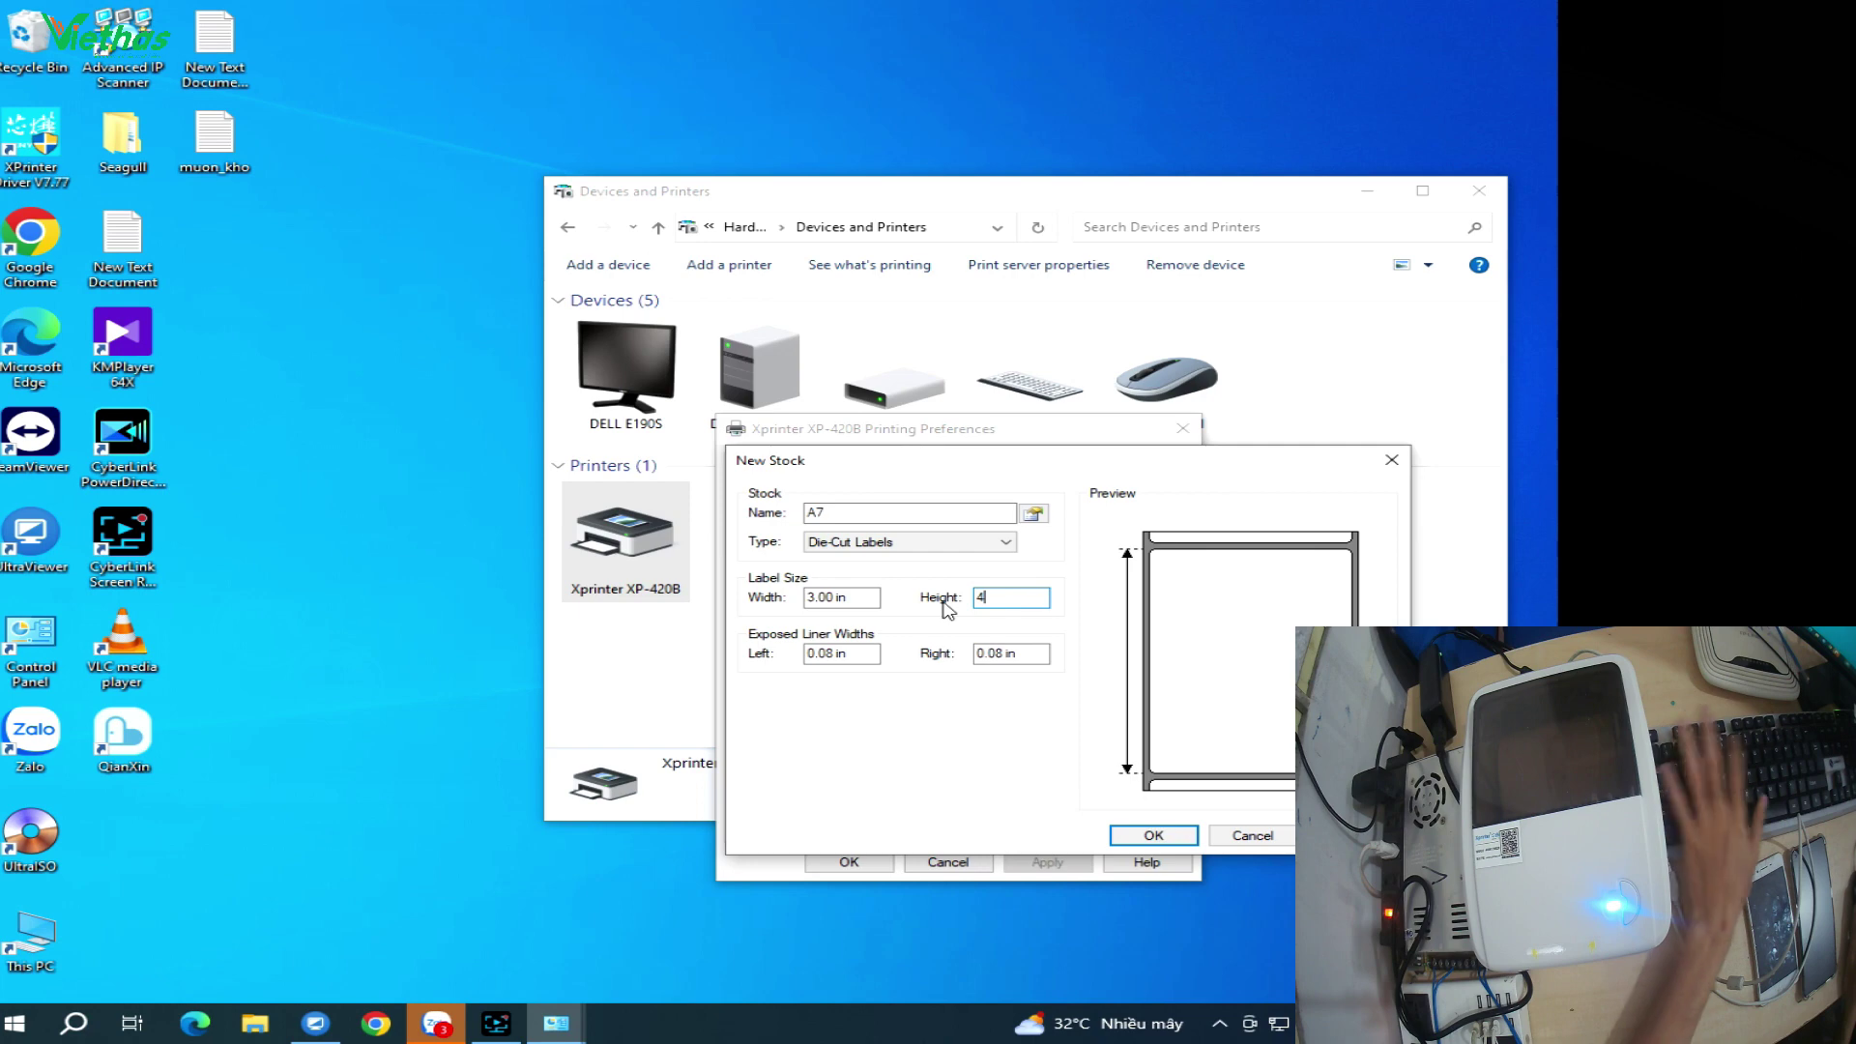
{"action": "left_click", "coordinate": [1153, 835]}
Select the 4 x 6 stock, turn off Use Current Printer Settings, set print speed 4.00 in/sec and darkness 10, and save the preferences
{"action": "left_click", "coordinate": [870, 509]}
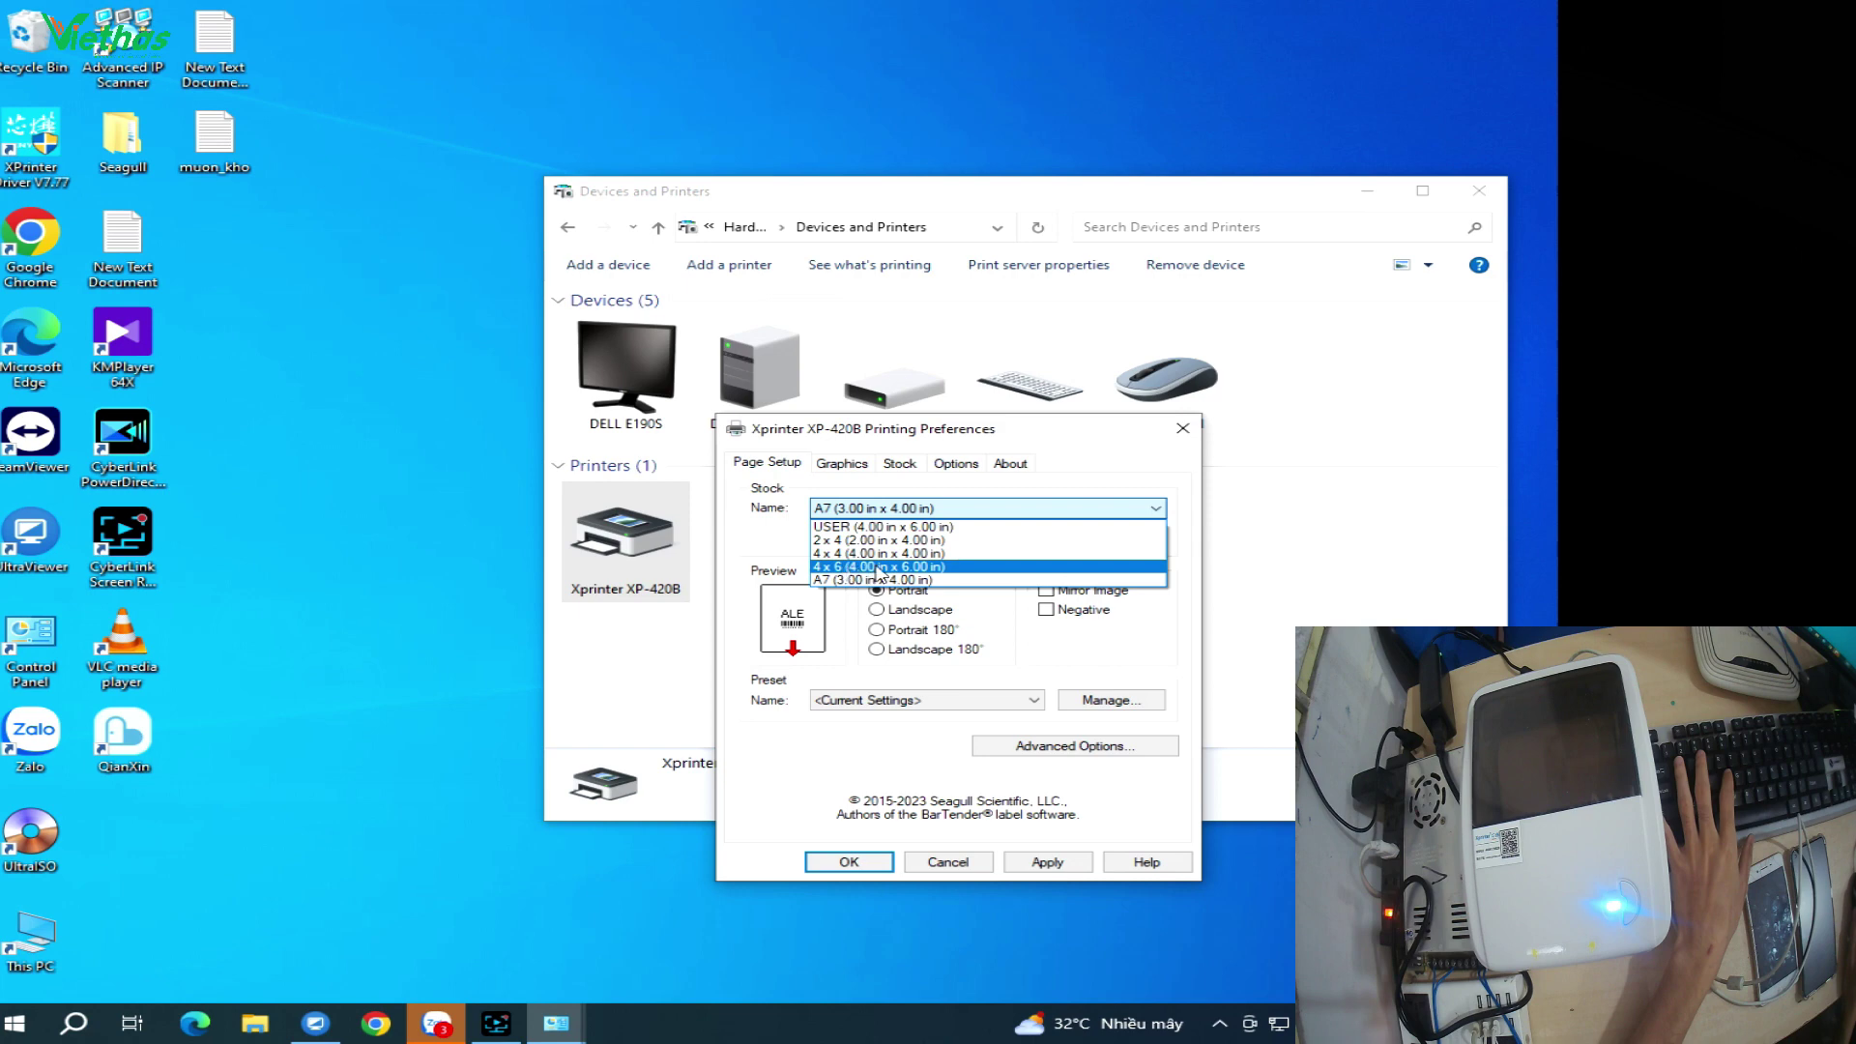
{"action": "left_click", "coordinate": [879, 568]}
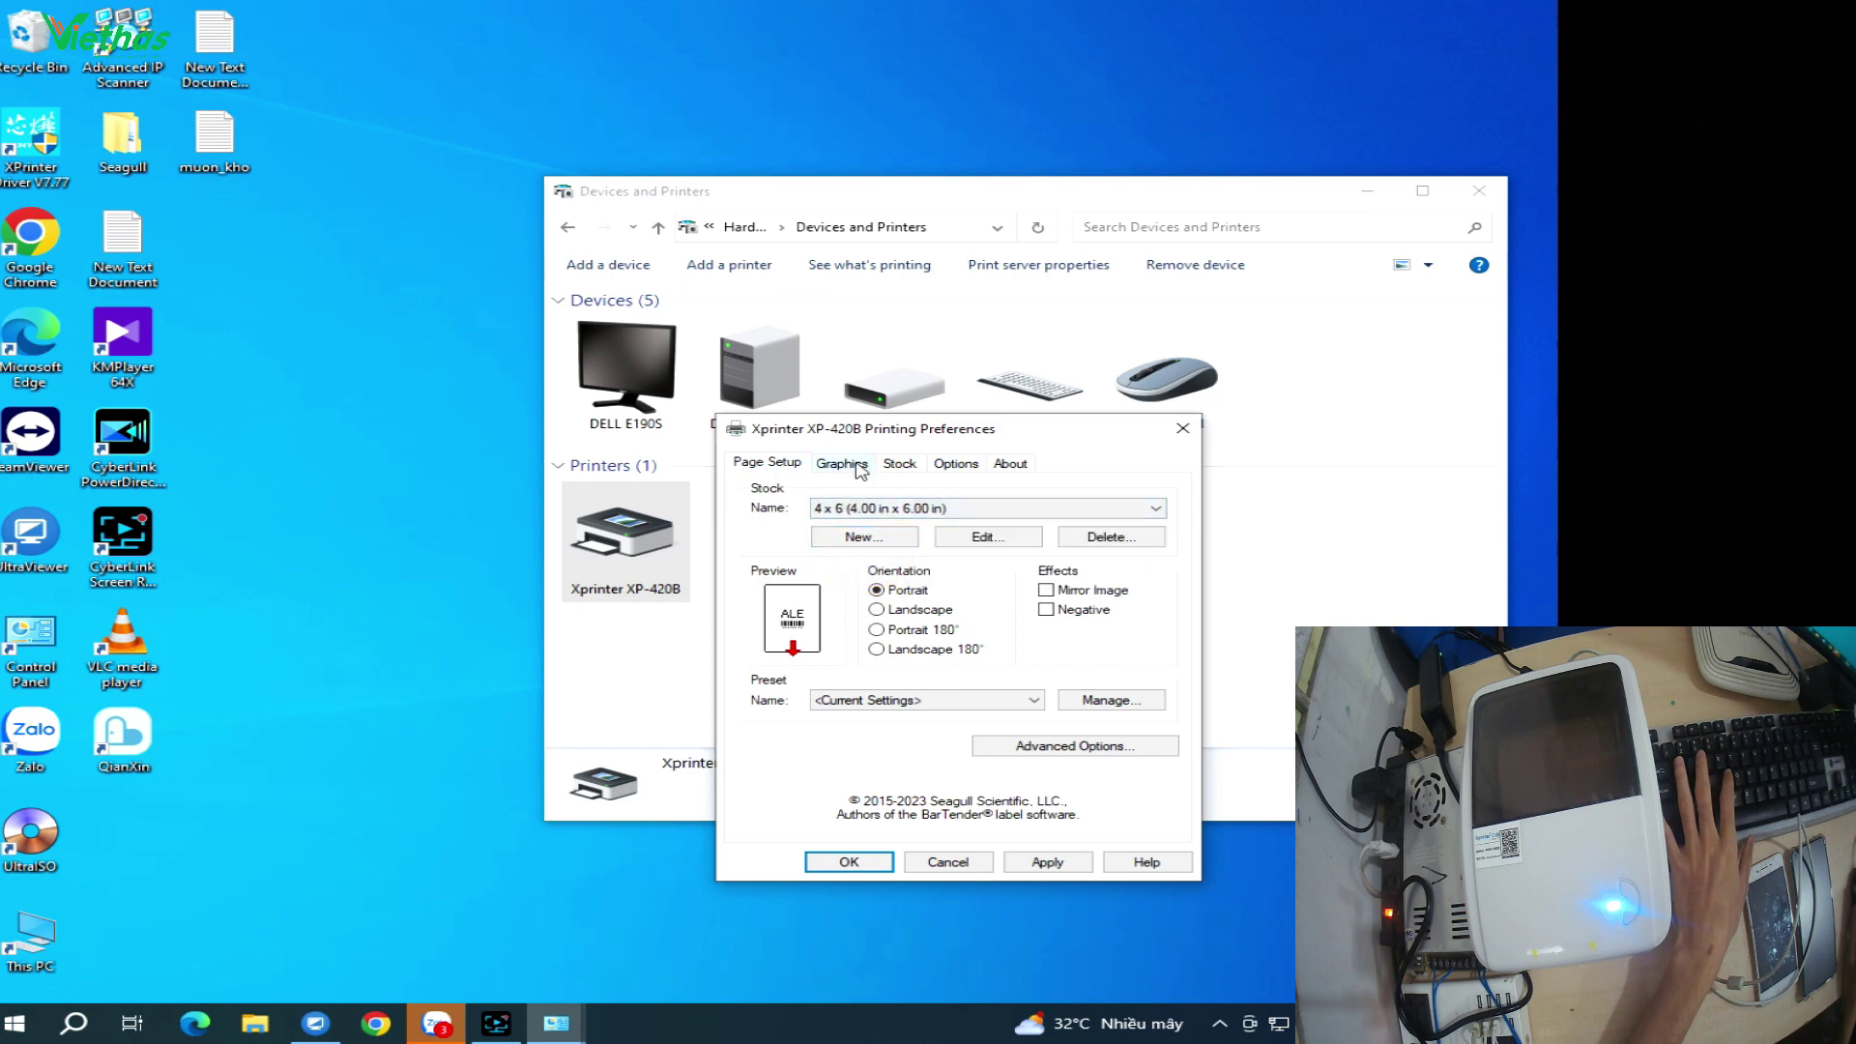
{"action": "left_click", "coordinate": [956, 463]}
{"action": "left_click", "coordinate": [759, 511]}
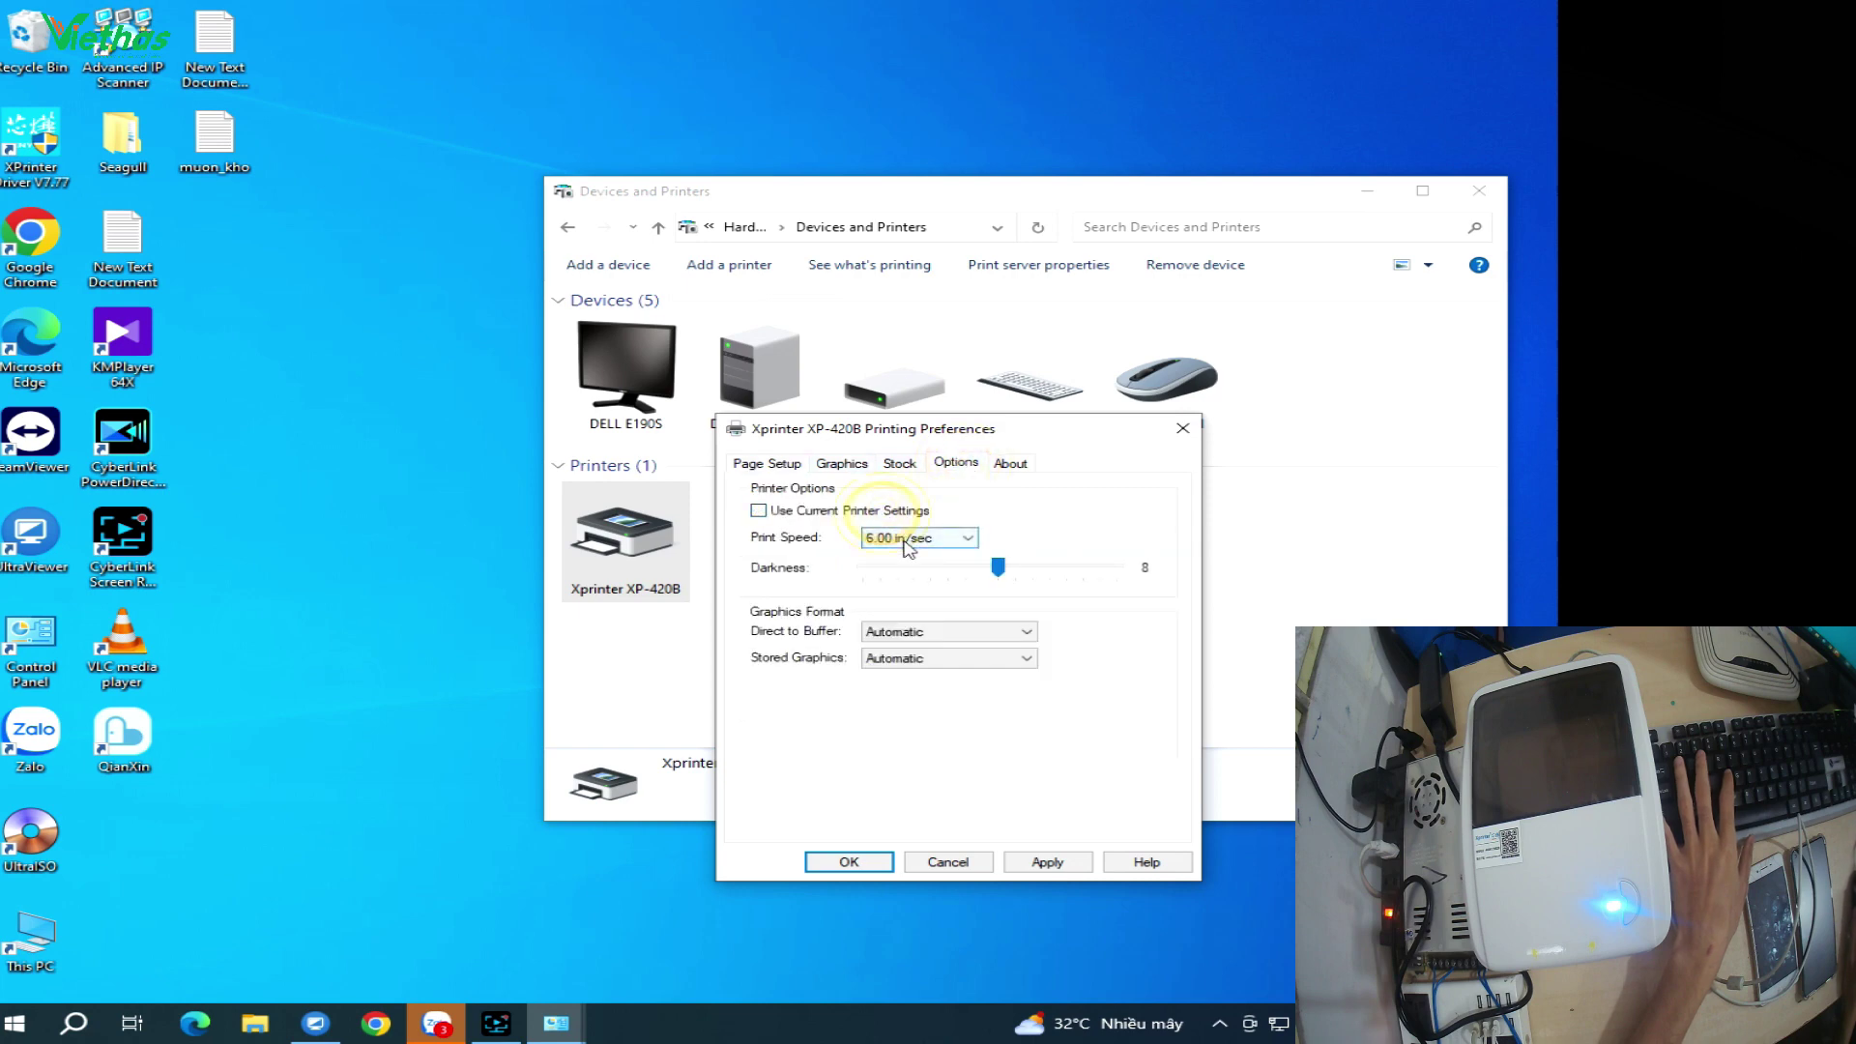
{"action": "left_click", "coordinate": [897, 539]}
{"action": "left_click", "coordinate": [921, 583]}
{"action": "left_click", "coordinate": [1028, 568]}
{"action": "left_click", "coordinate": [943, 537]}
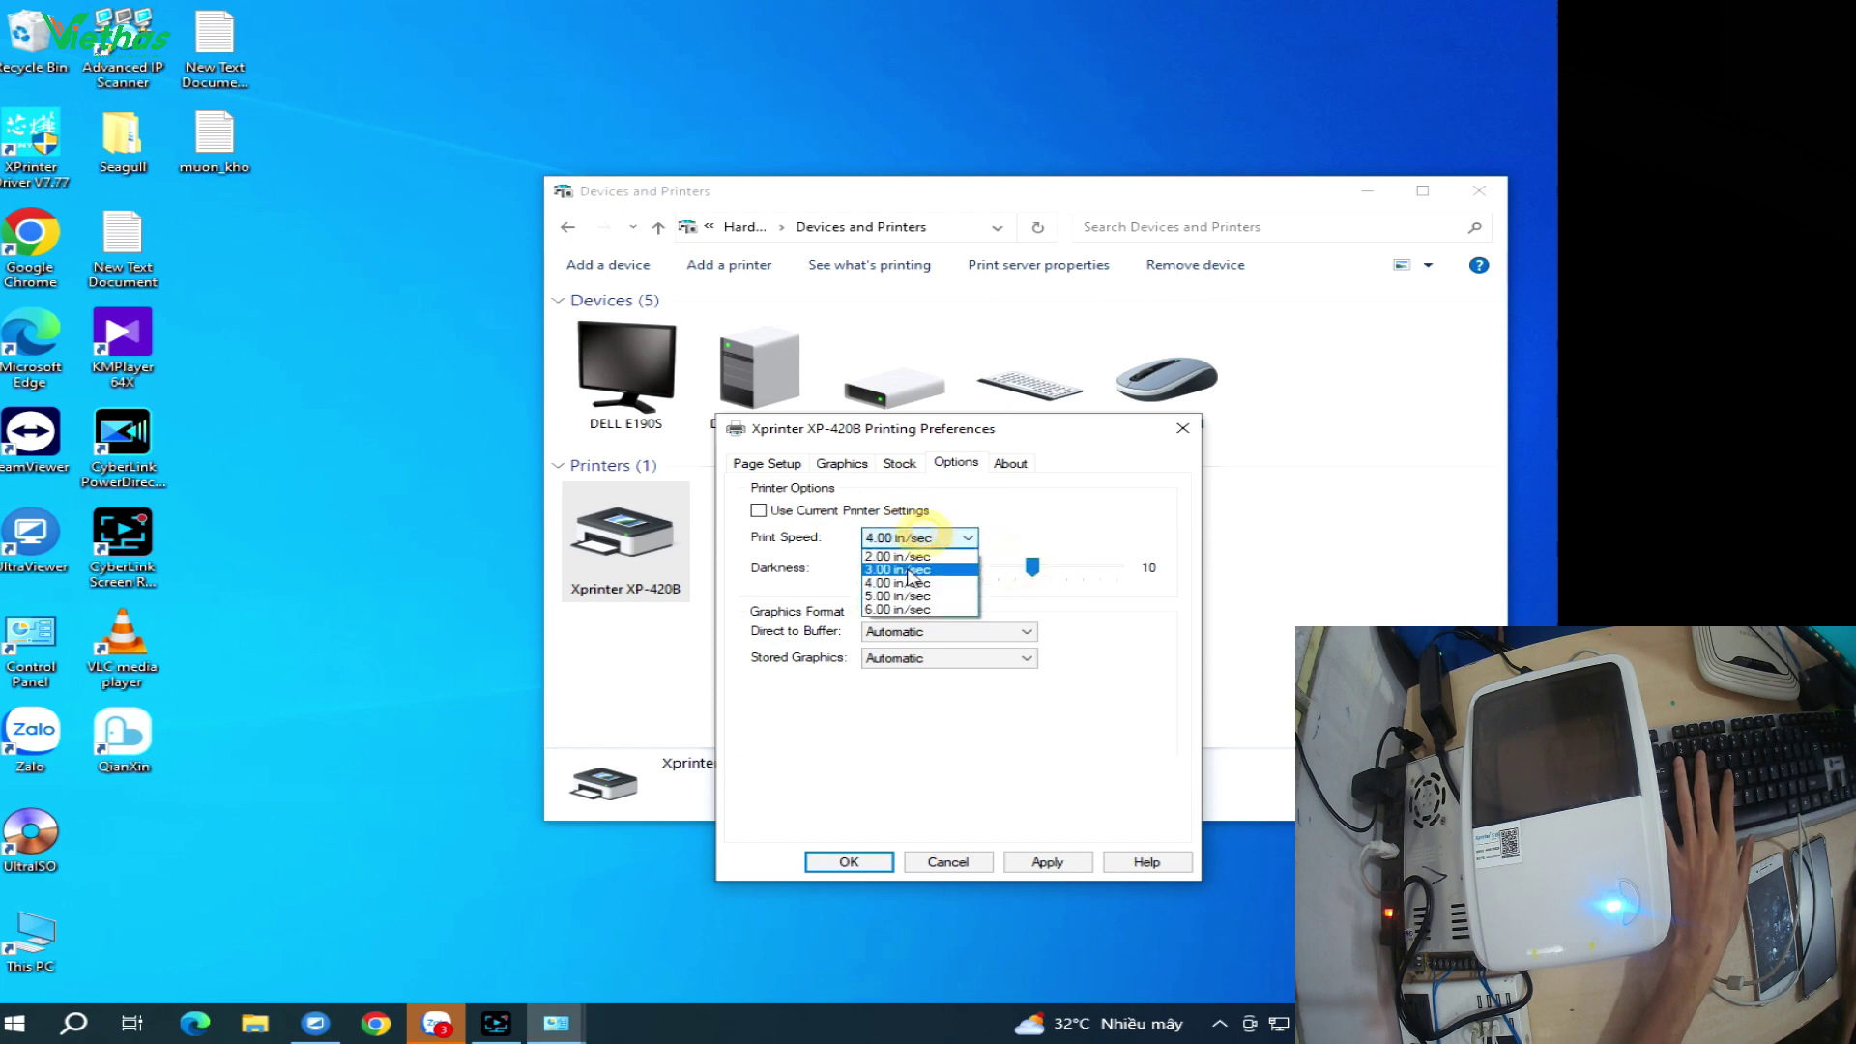
{"action": "left_click", "coordinate": [1050, 530]}
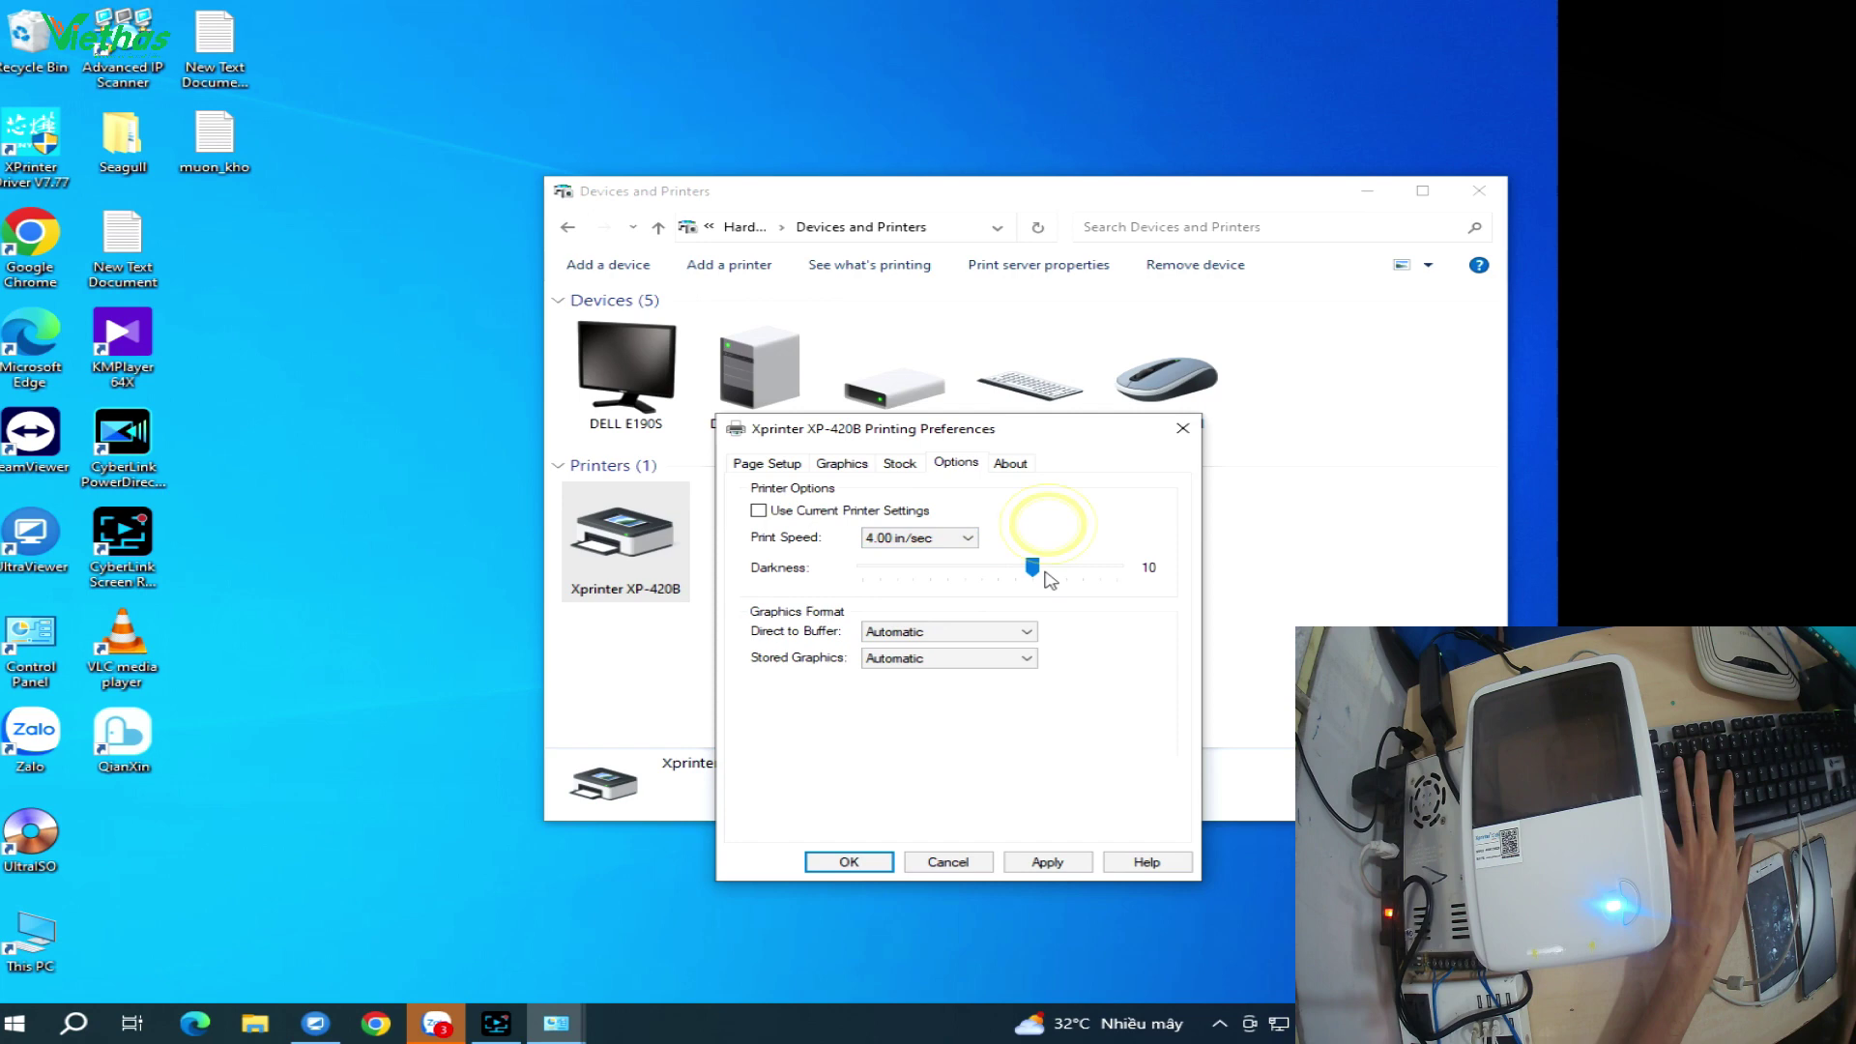
{"action": "left_click", "coordinate": [1047, 862]}
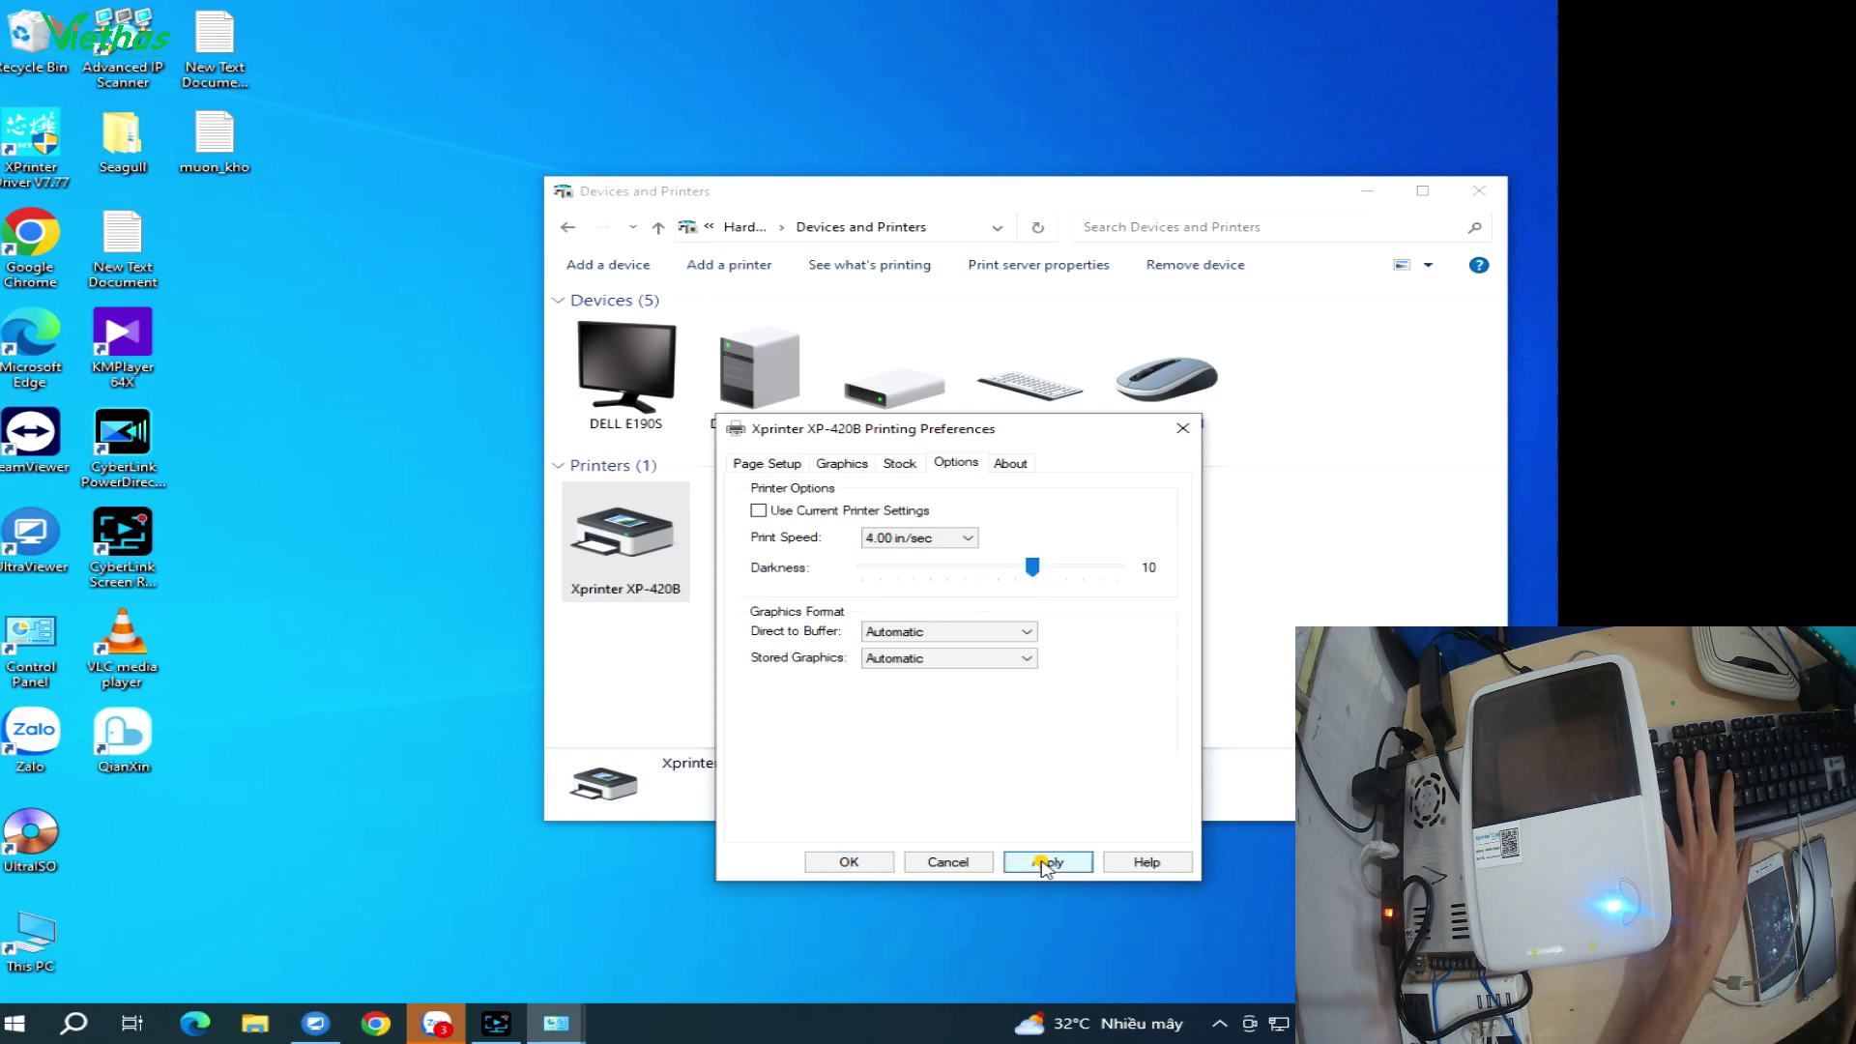
{"action": "left_click", "coordinate": [849, 861]}
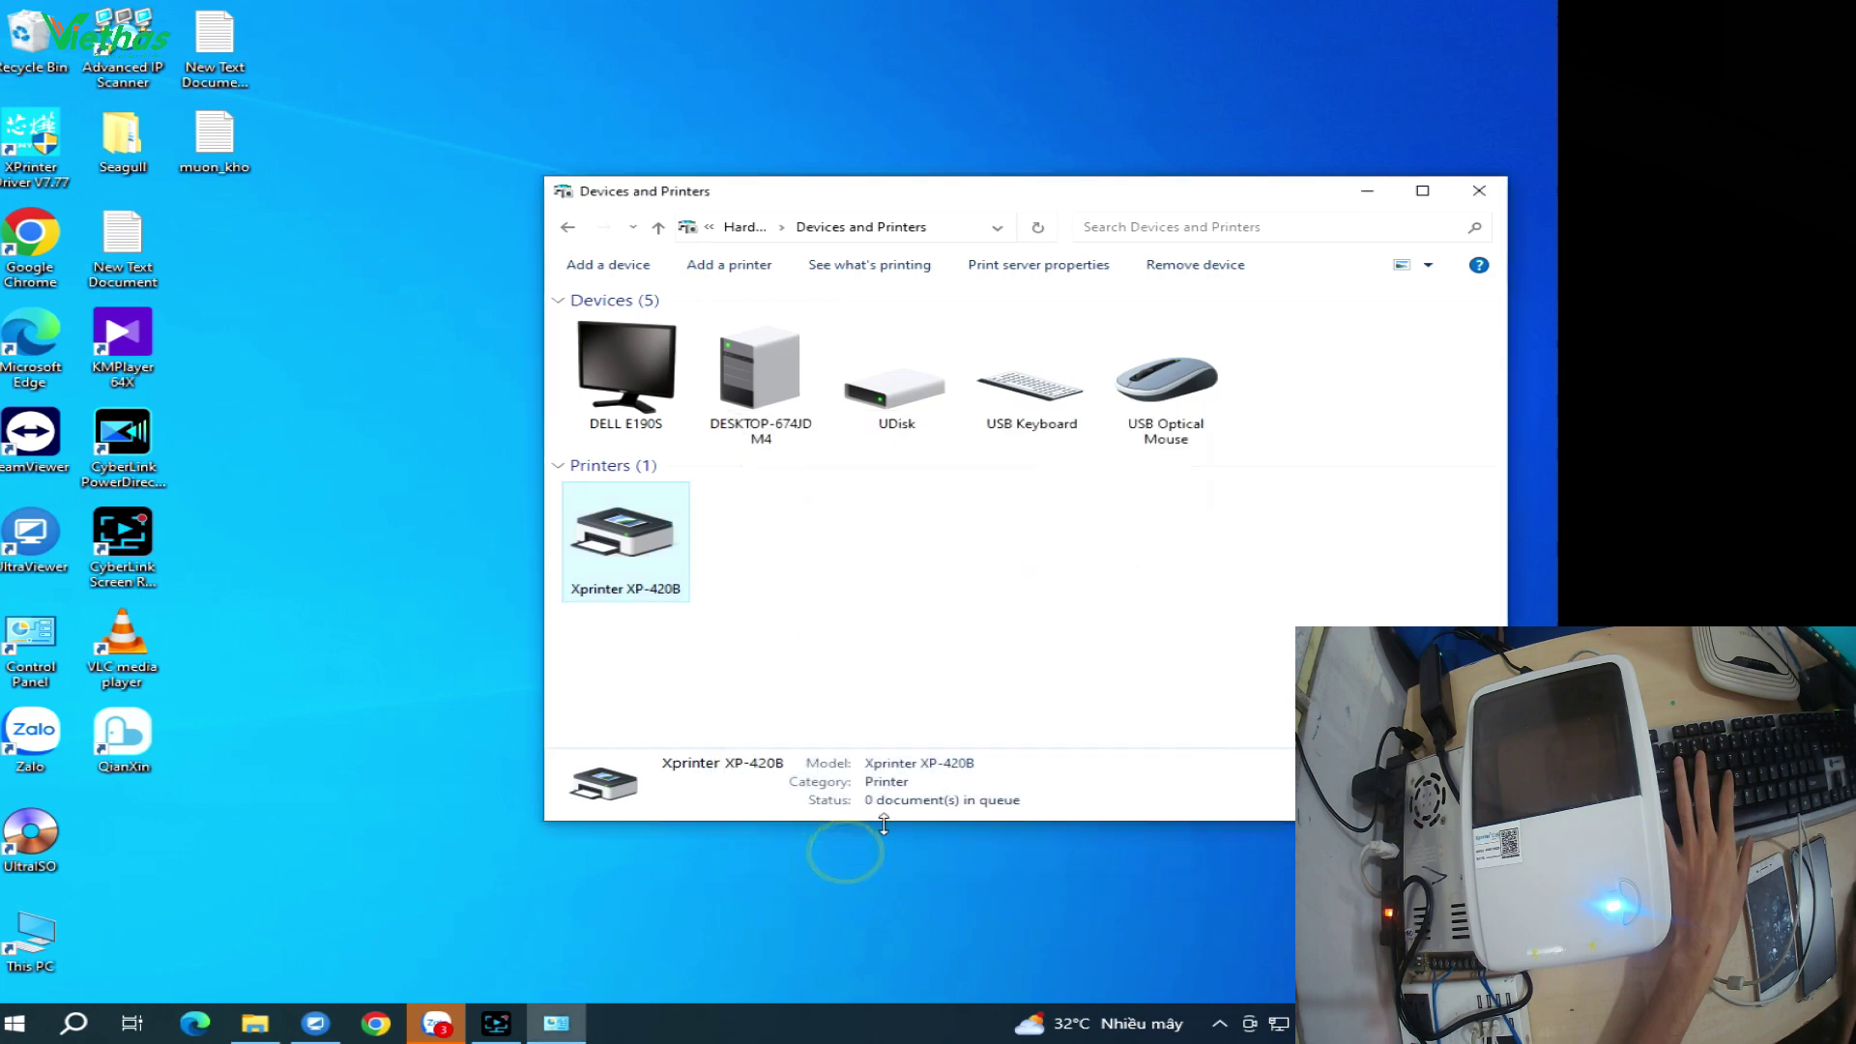
{"action": "right_click", "coordinate": [646, 543]}
{"action": "left_click", "coordinate": [1006, 613]}
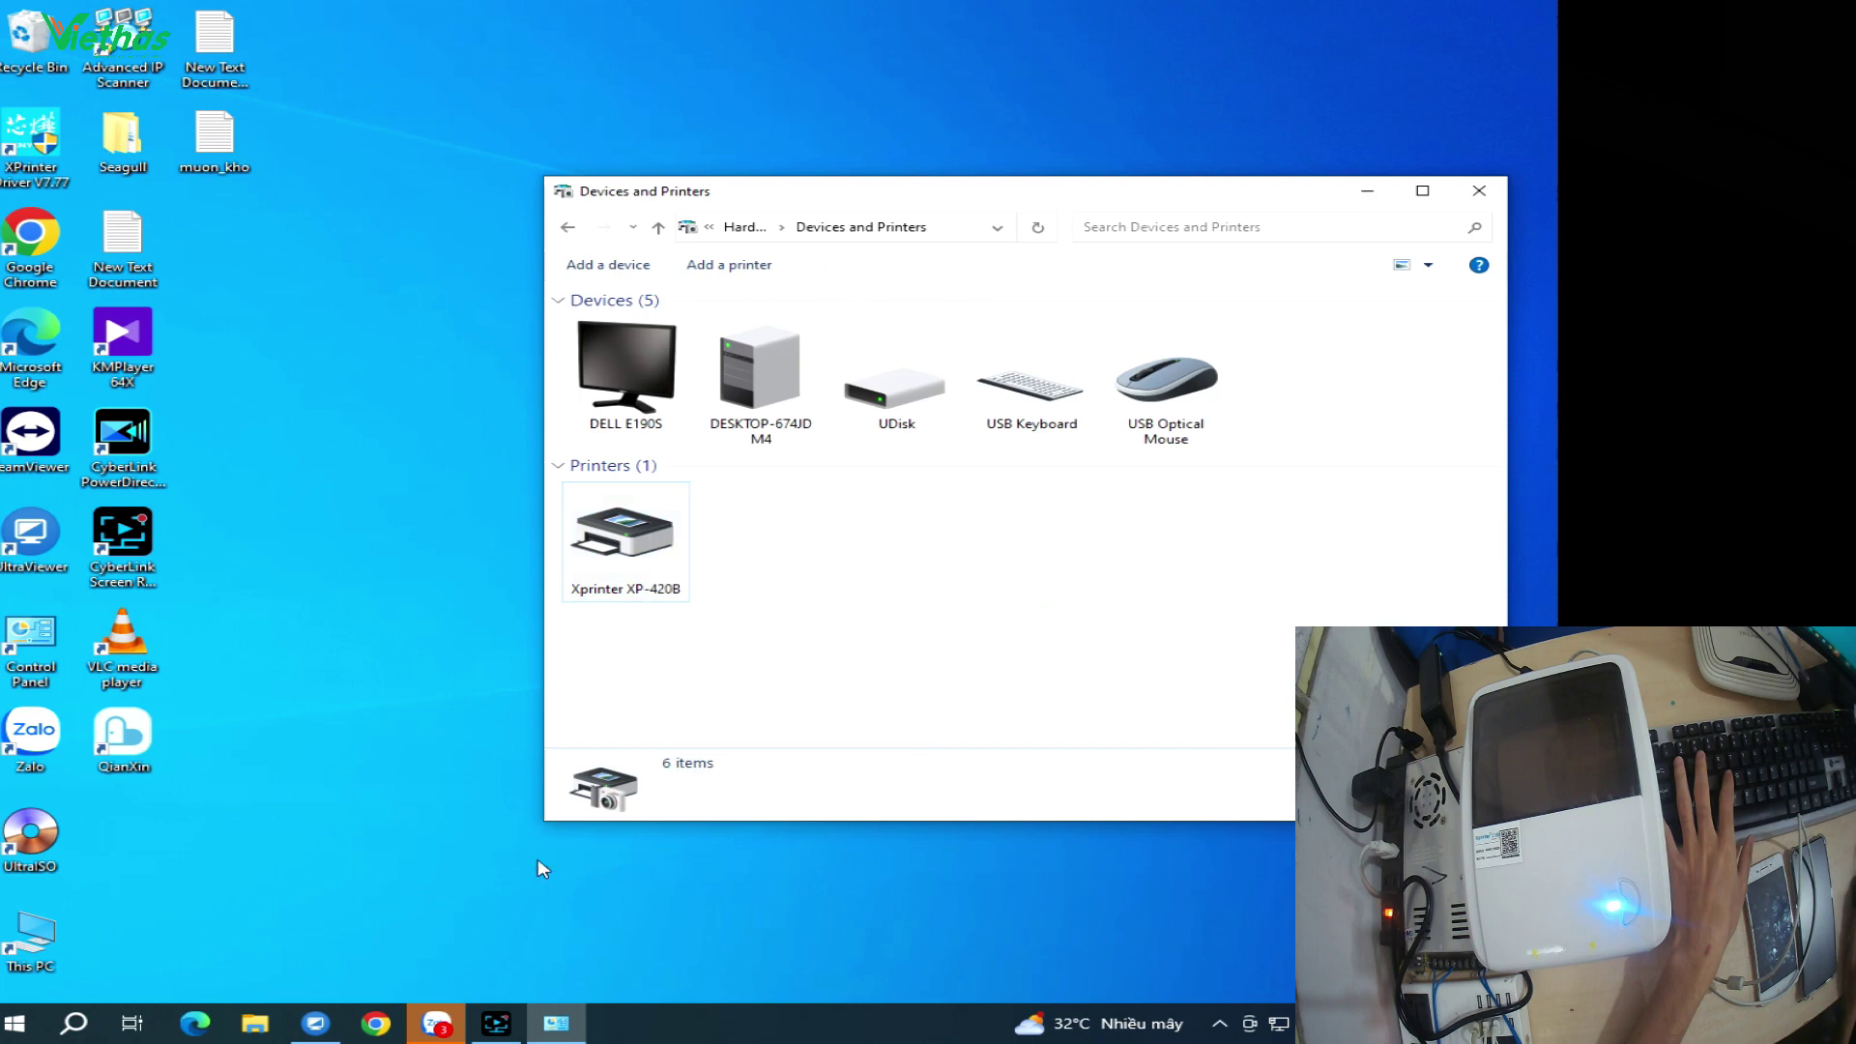
Open the PDF "Tem mẫu shopee" from the TEM folder in Google Chrome
{"action": "left_click", "coordinate": [254, 1024]}
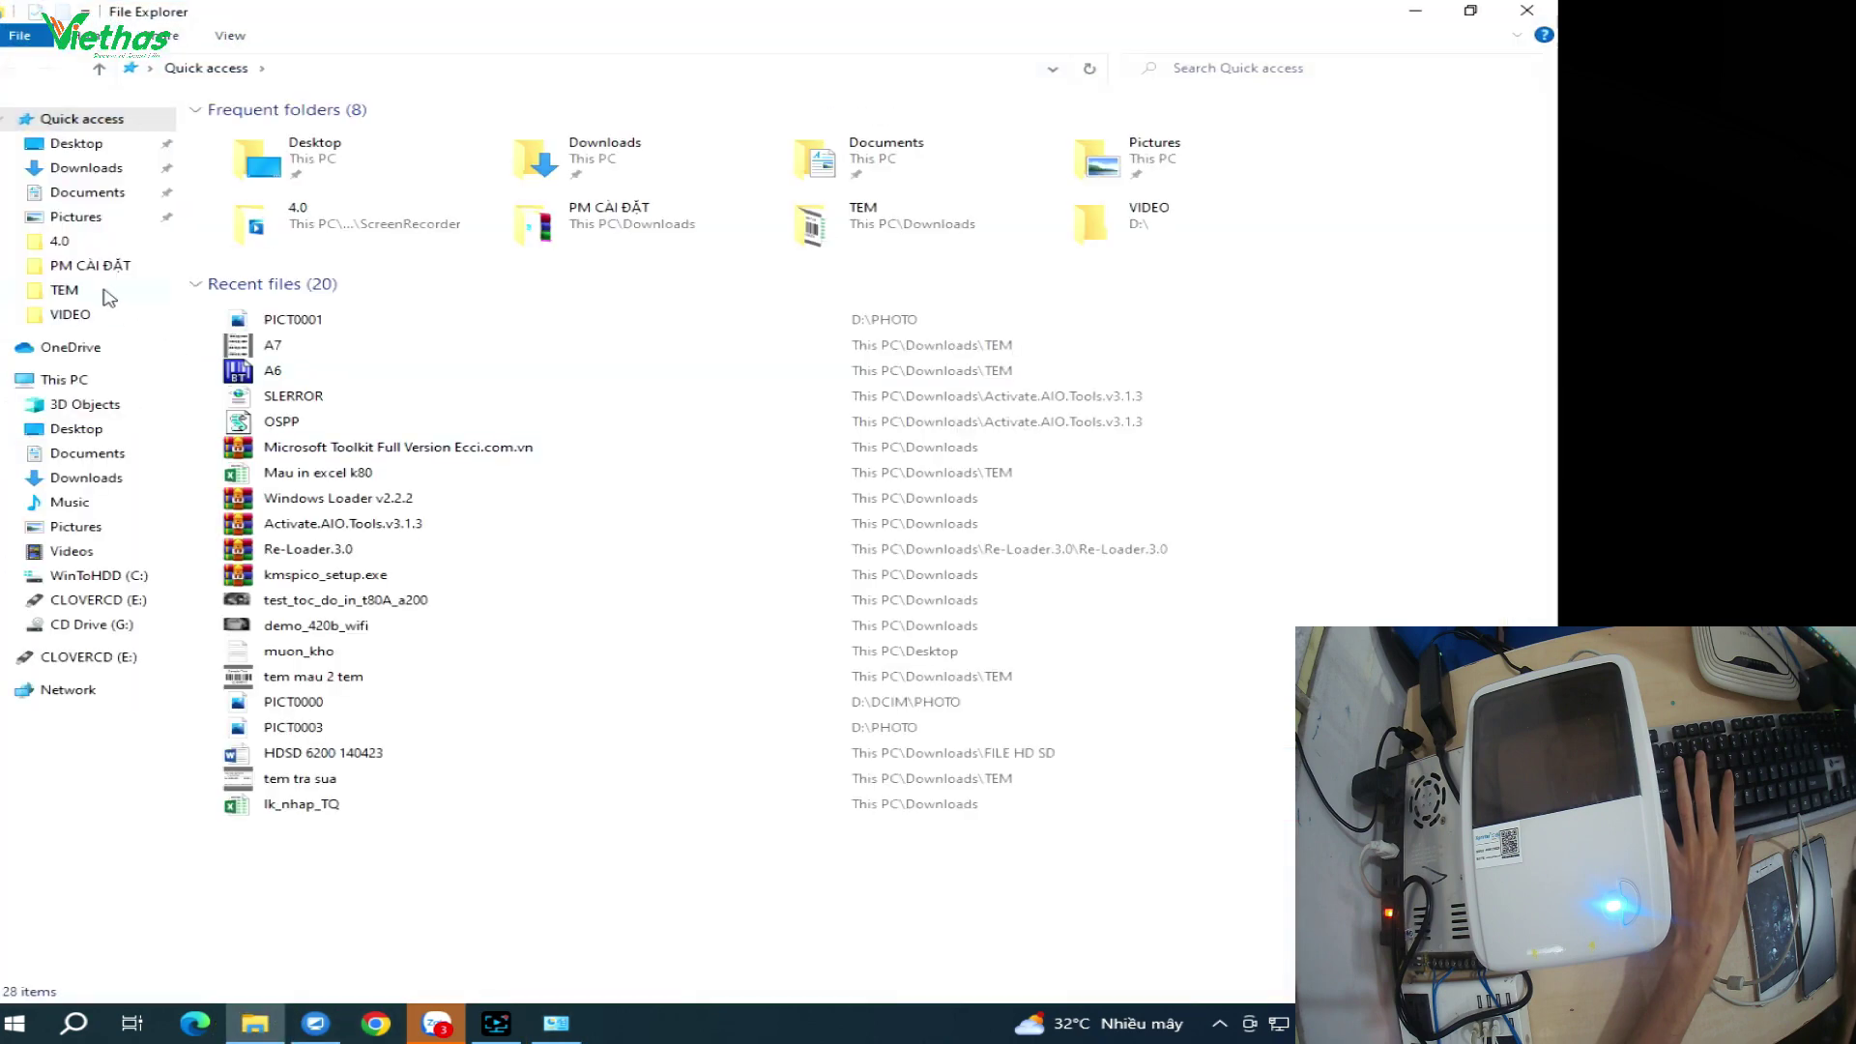
{"action": "left_click", "coordinate": [96, 289]}
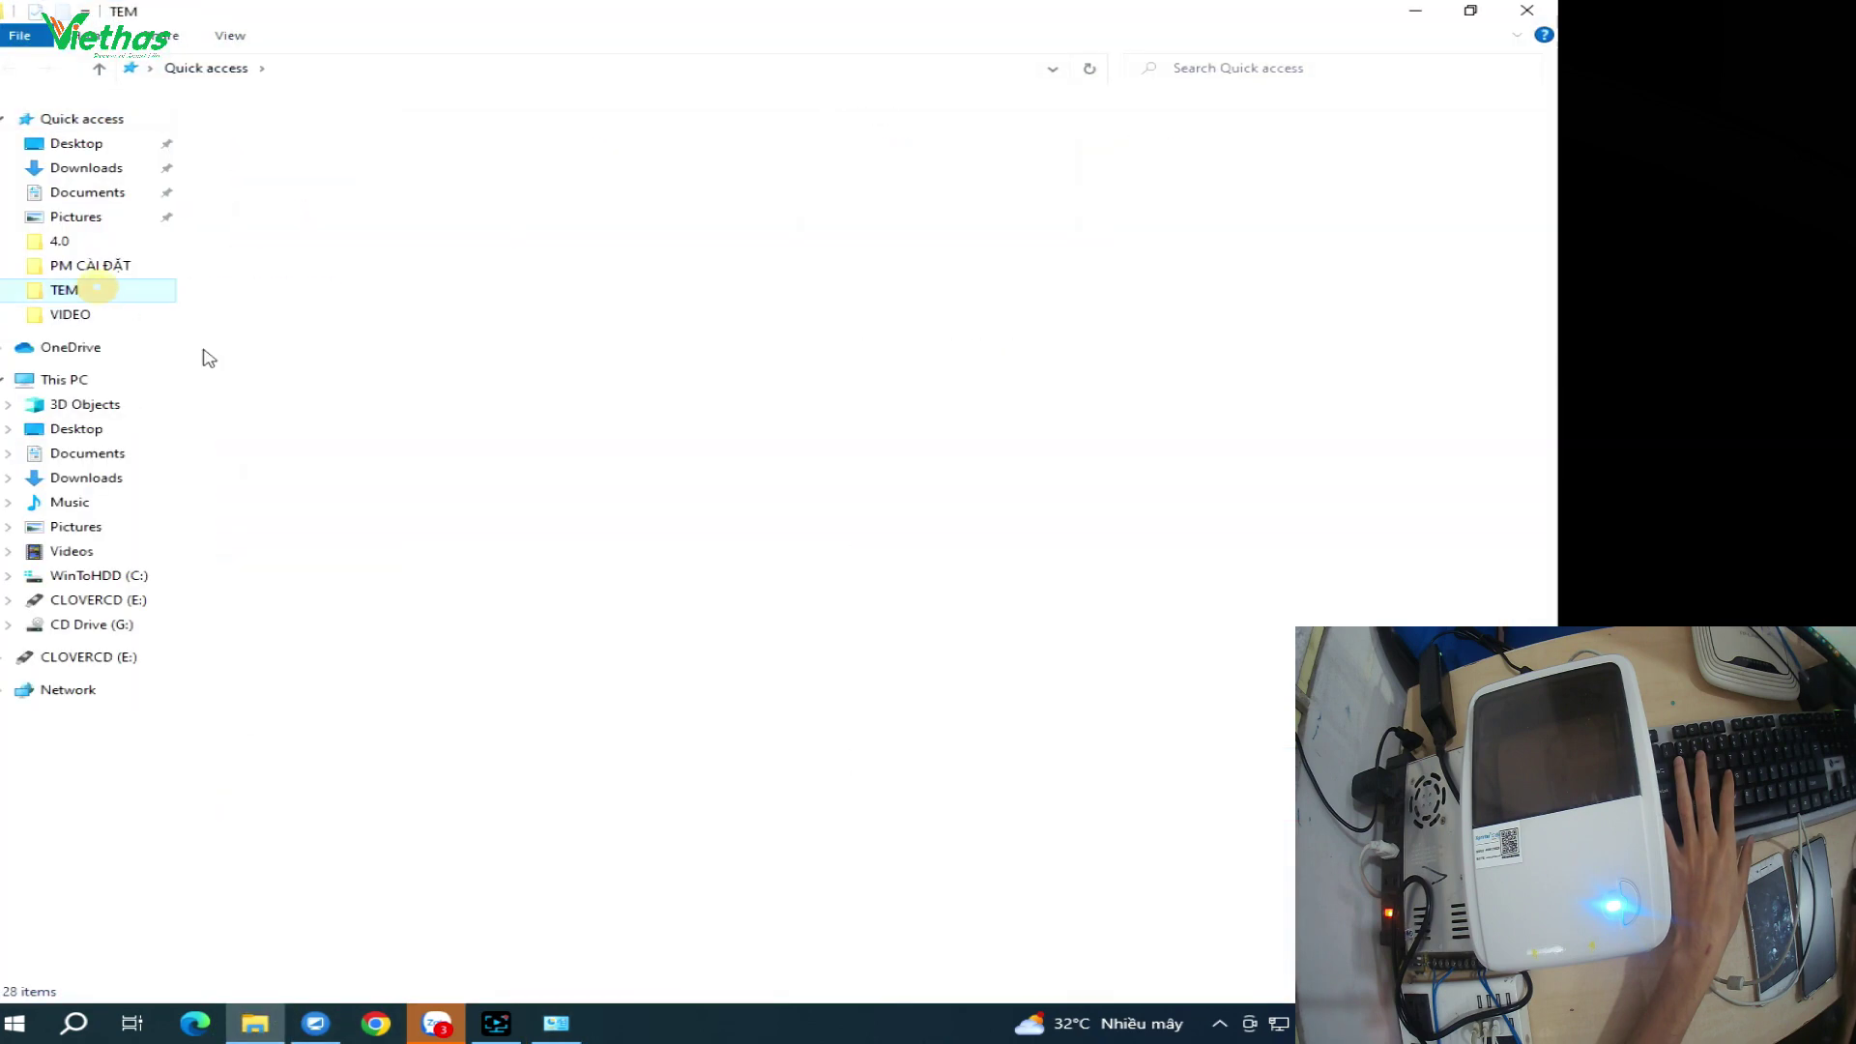
{"action": "right_click", "coordinate": [302, 324]}
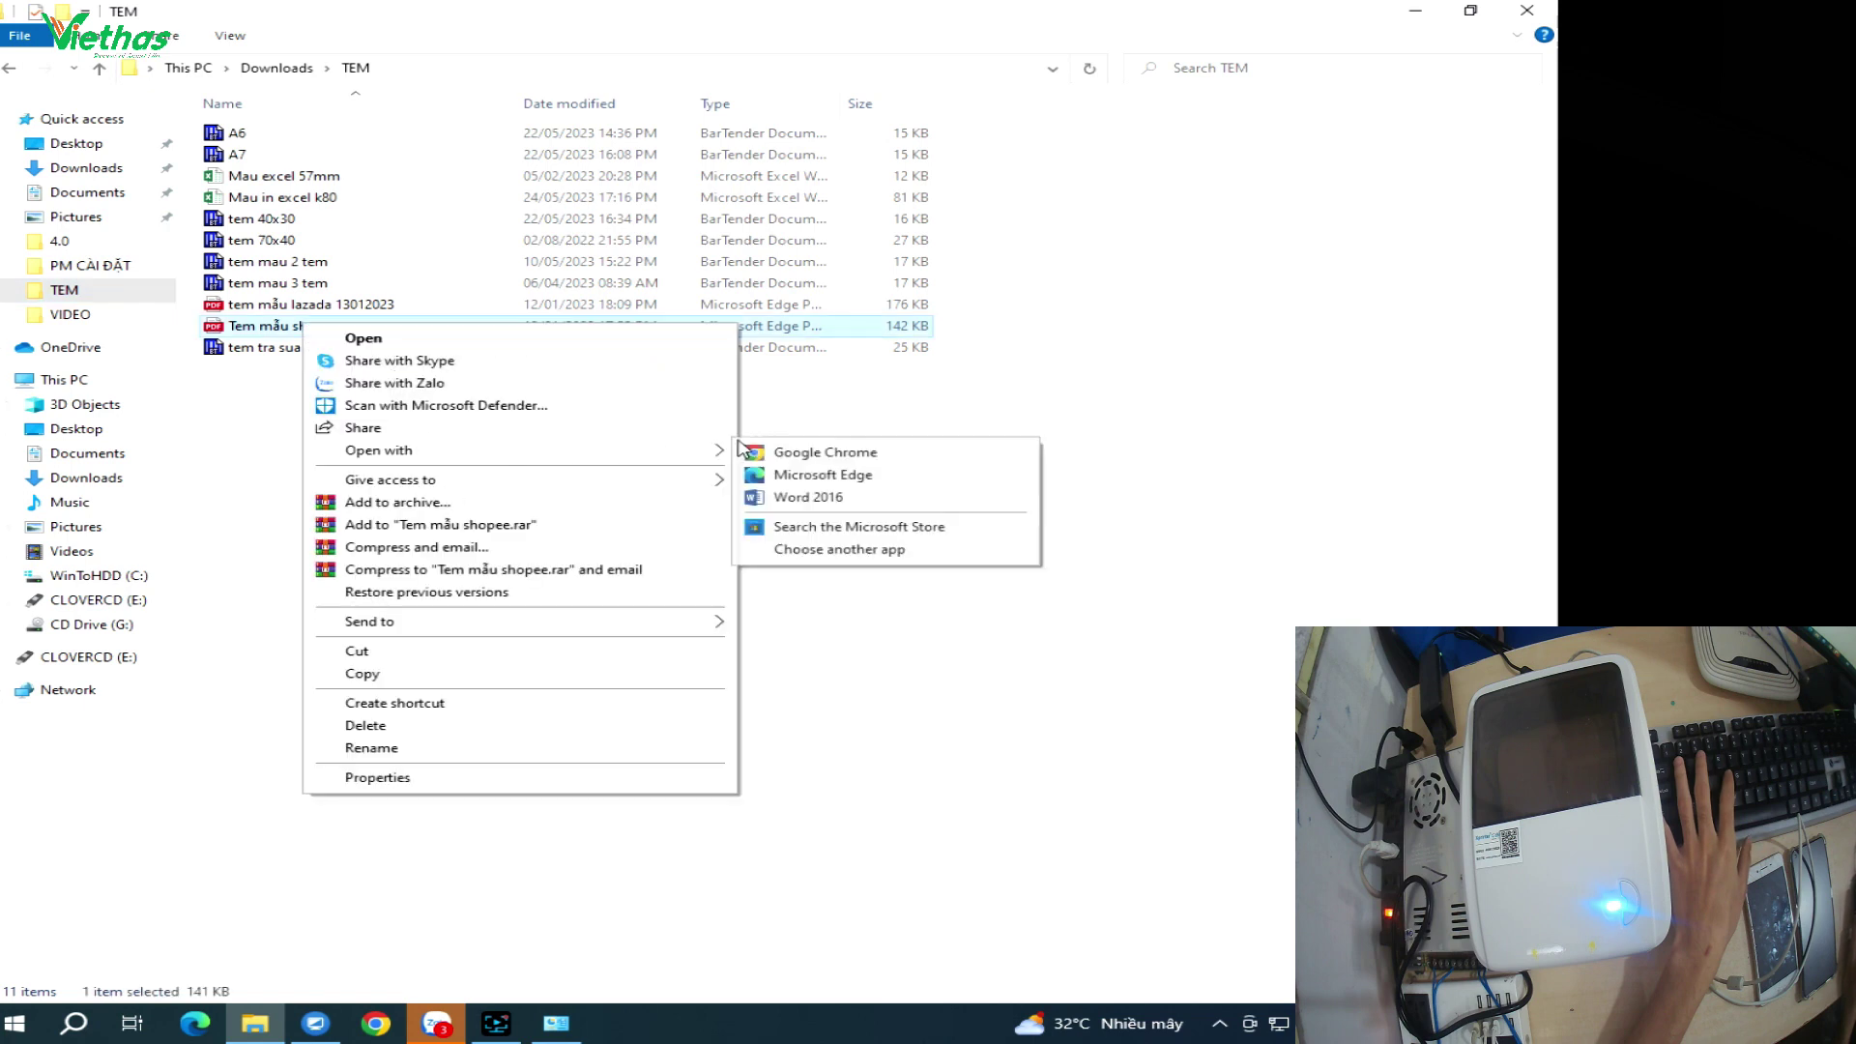
{"action": "left_click", "coordinate": [821, 451]}
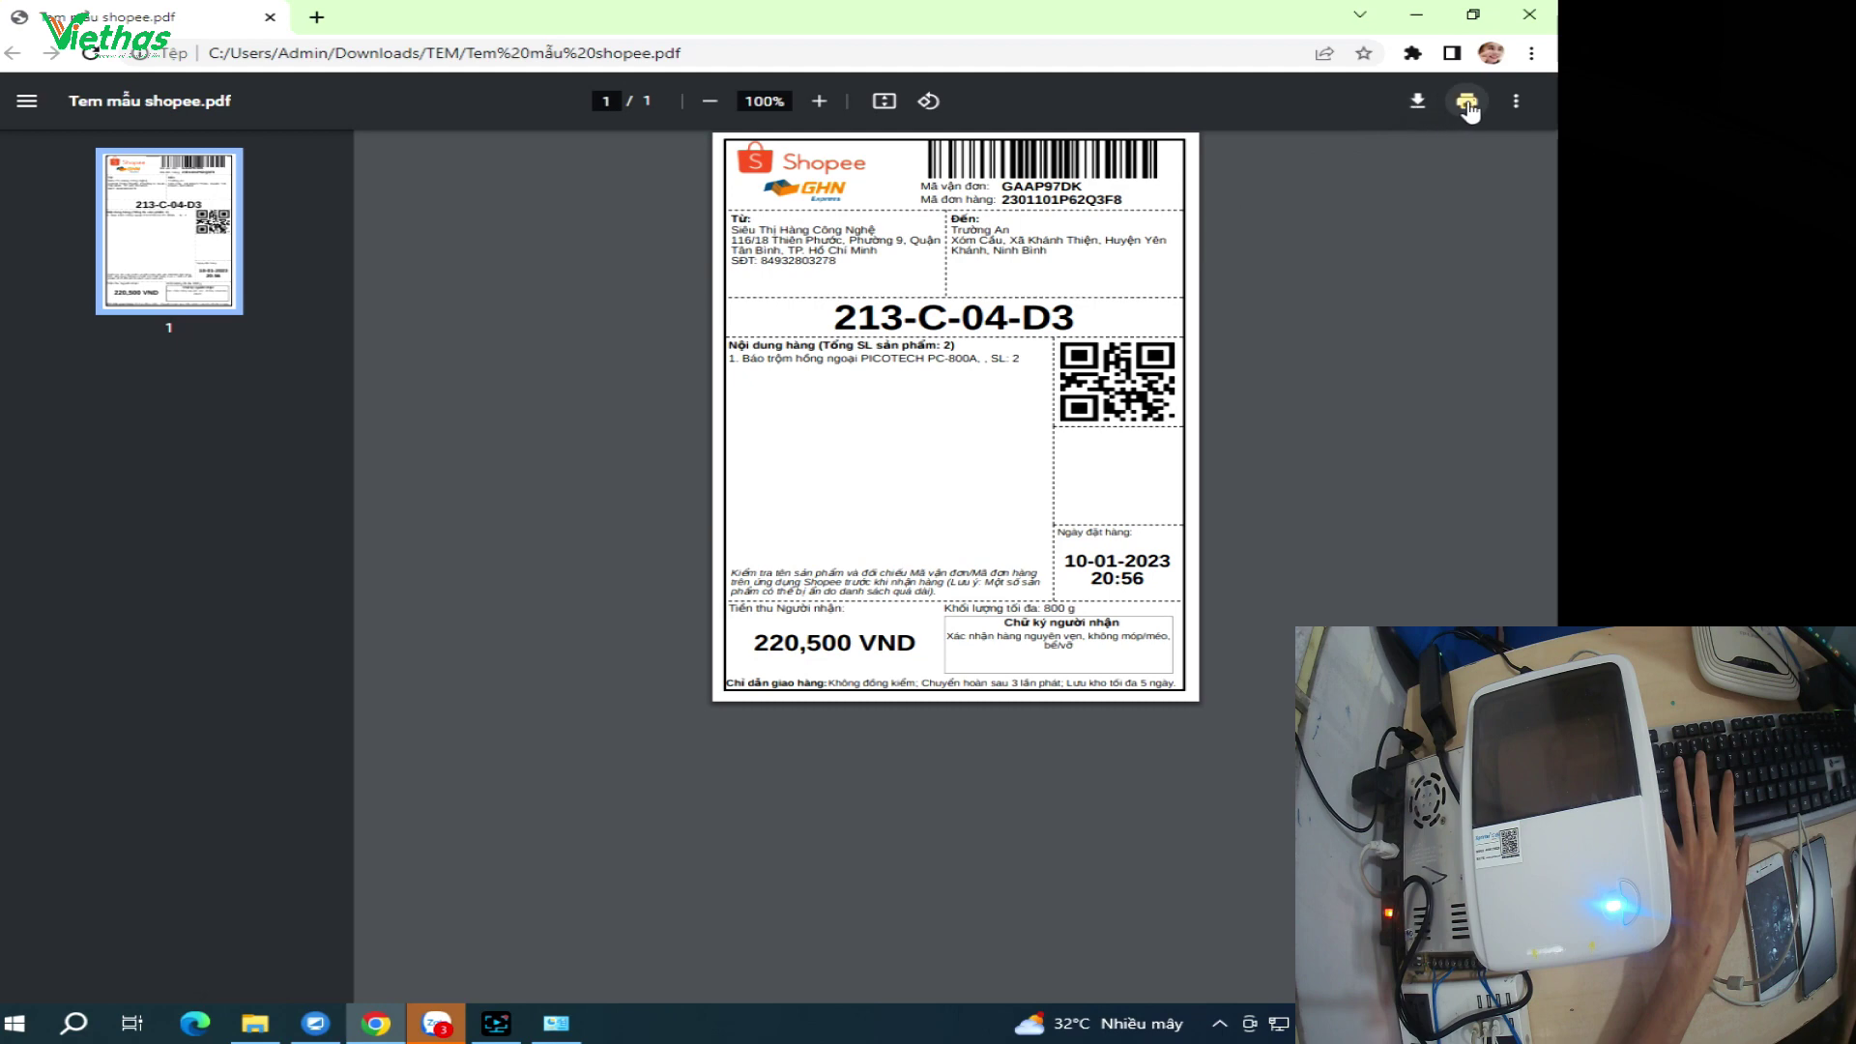
Print the Shopee label with the Xprinter XP-420B as the destination printer
{"action": "left_click", "coordinate": [1468, 108]}
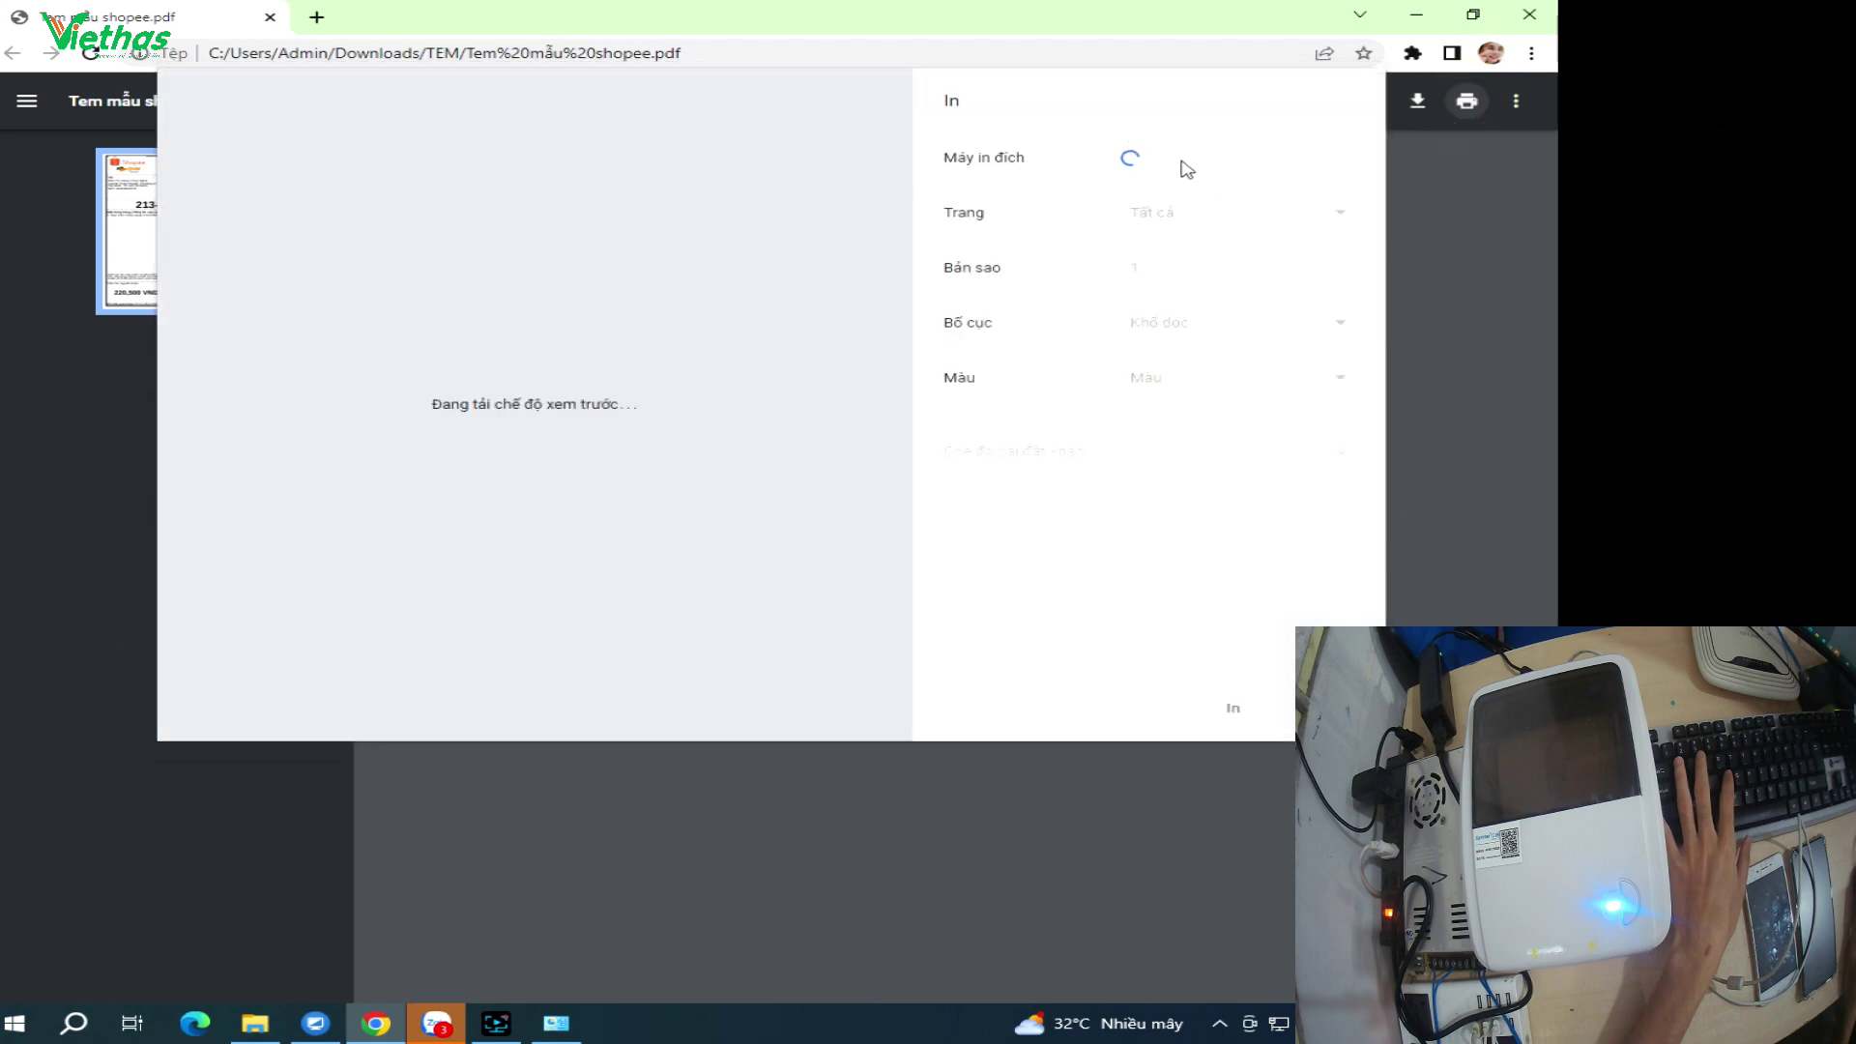
{"action": "left_click", "coordinate": [1189, 162]}
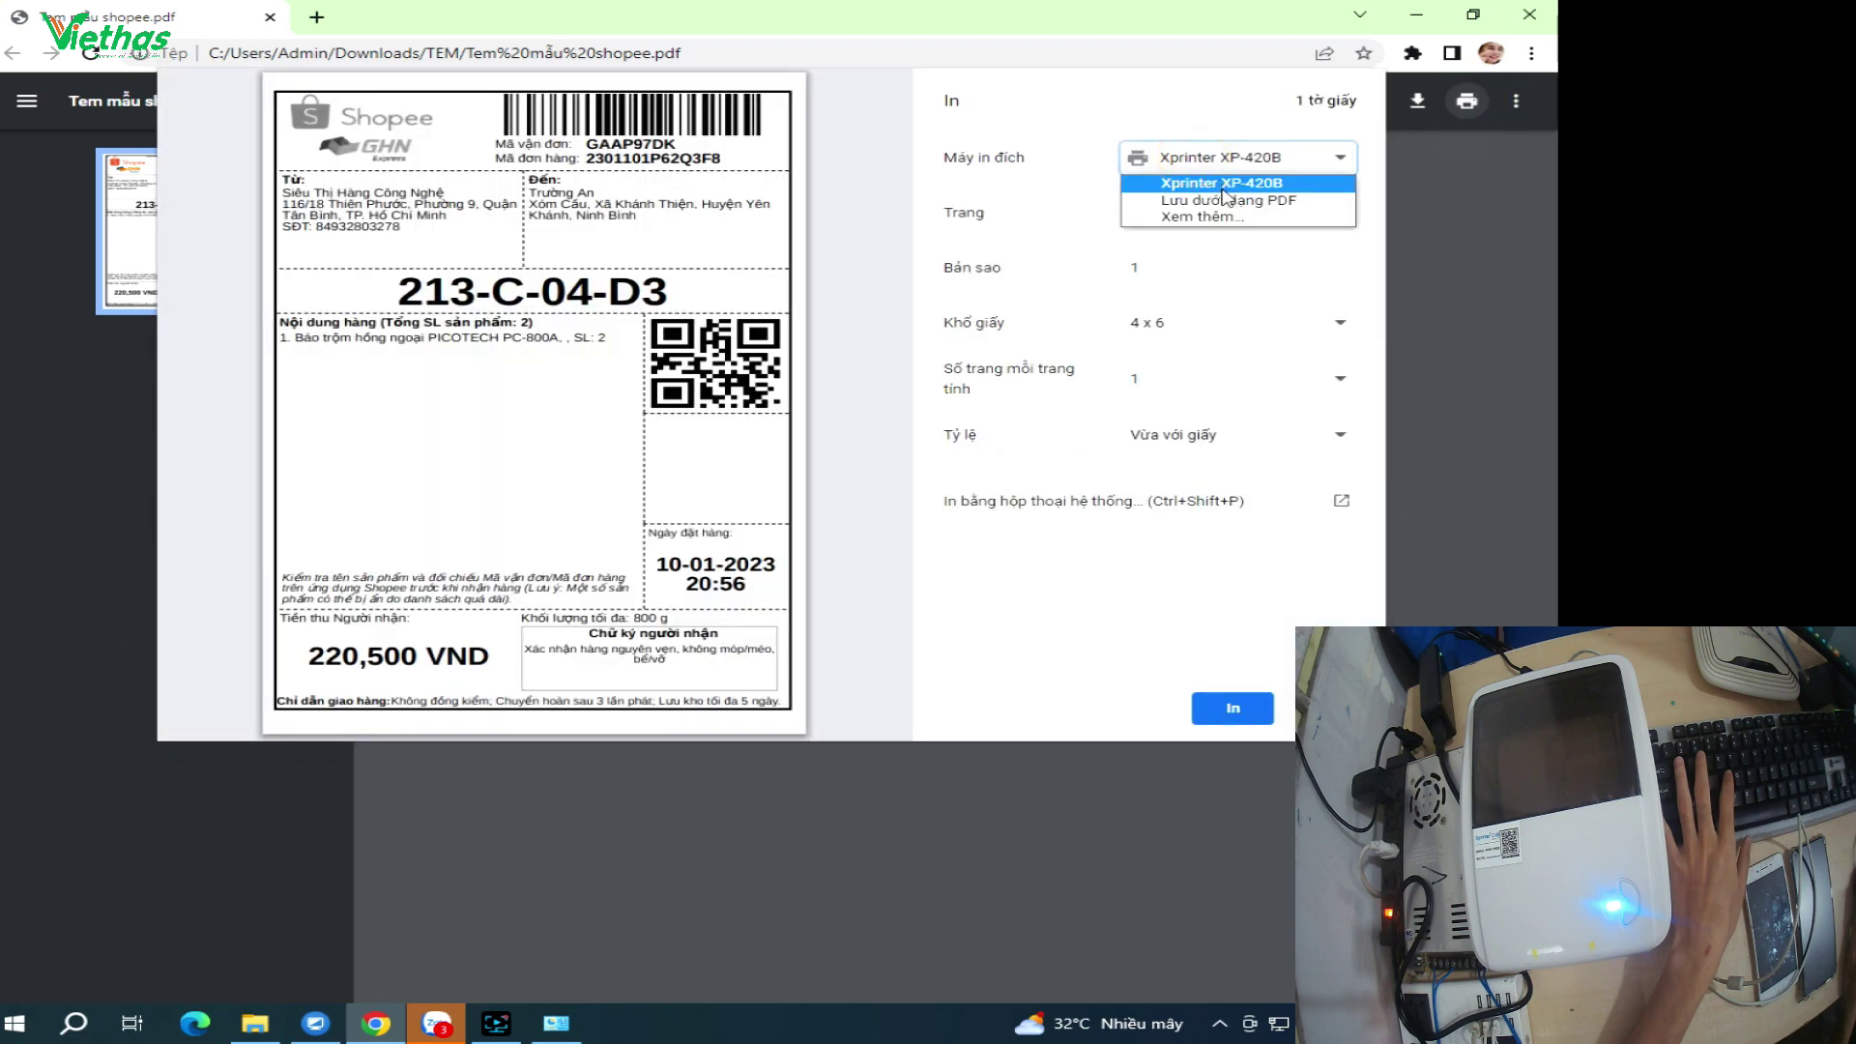
{"action": "left_click", "coordinate": [1214, 217]}
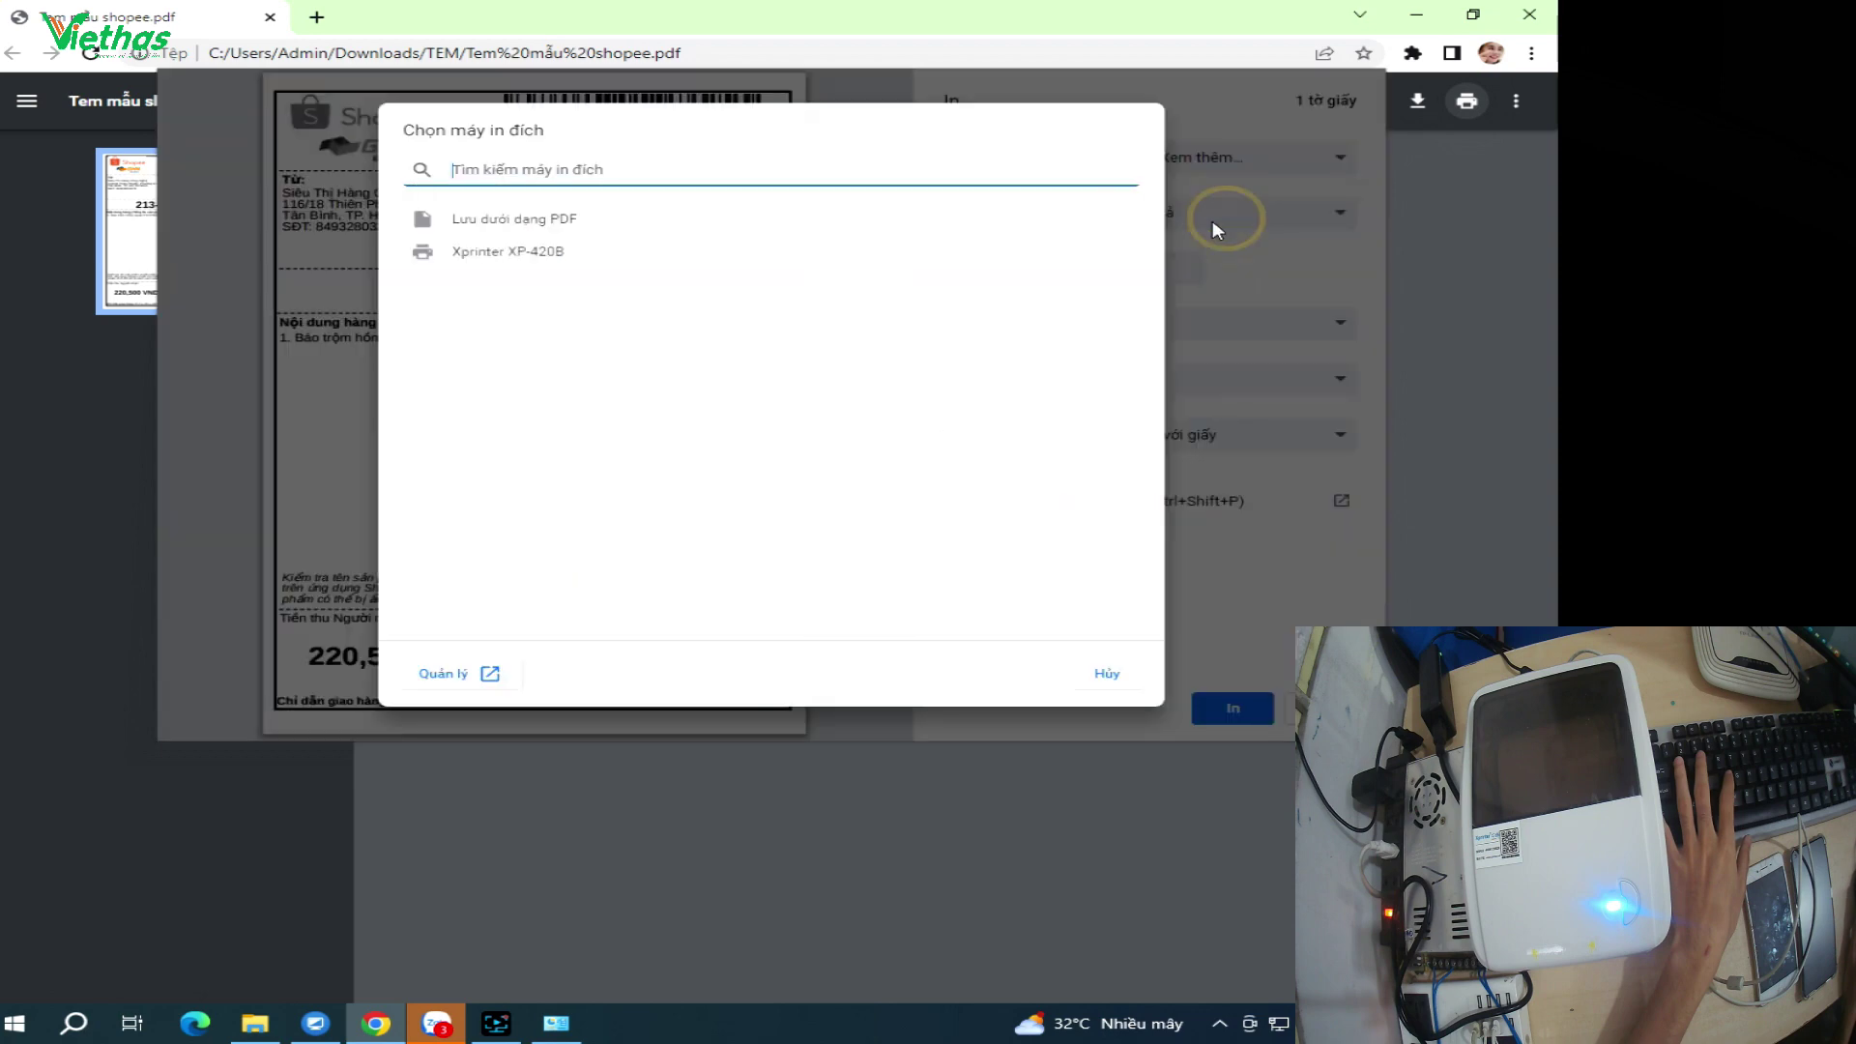
{"action": "left_click", "coordinate": [568, 267]}
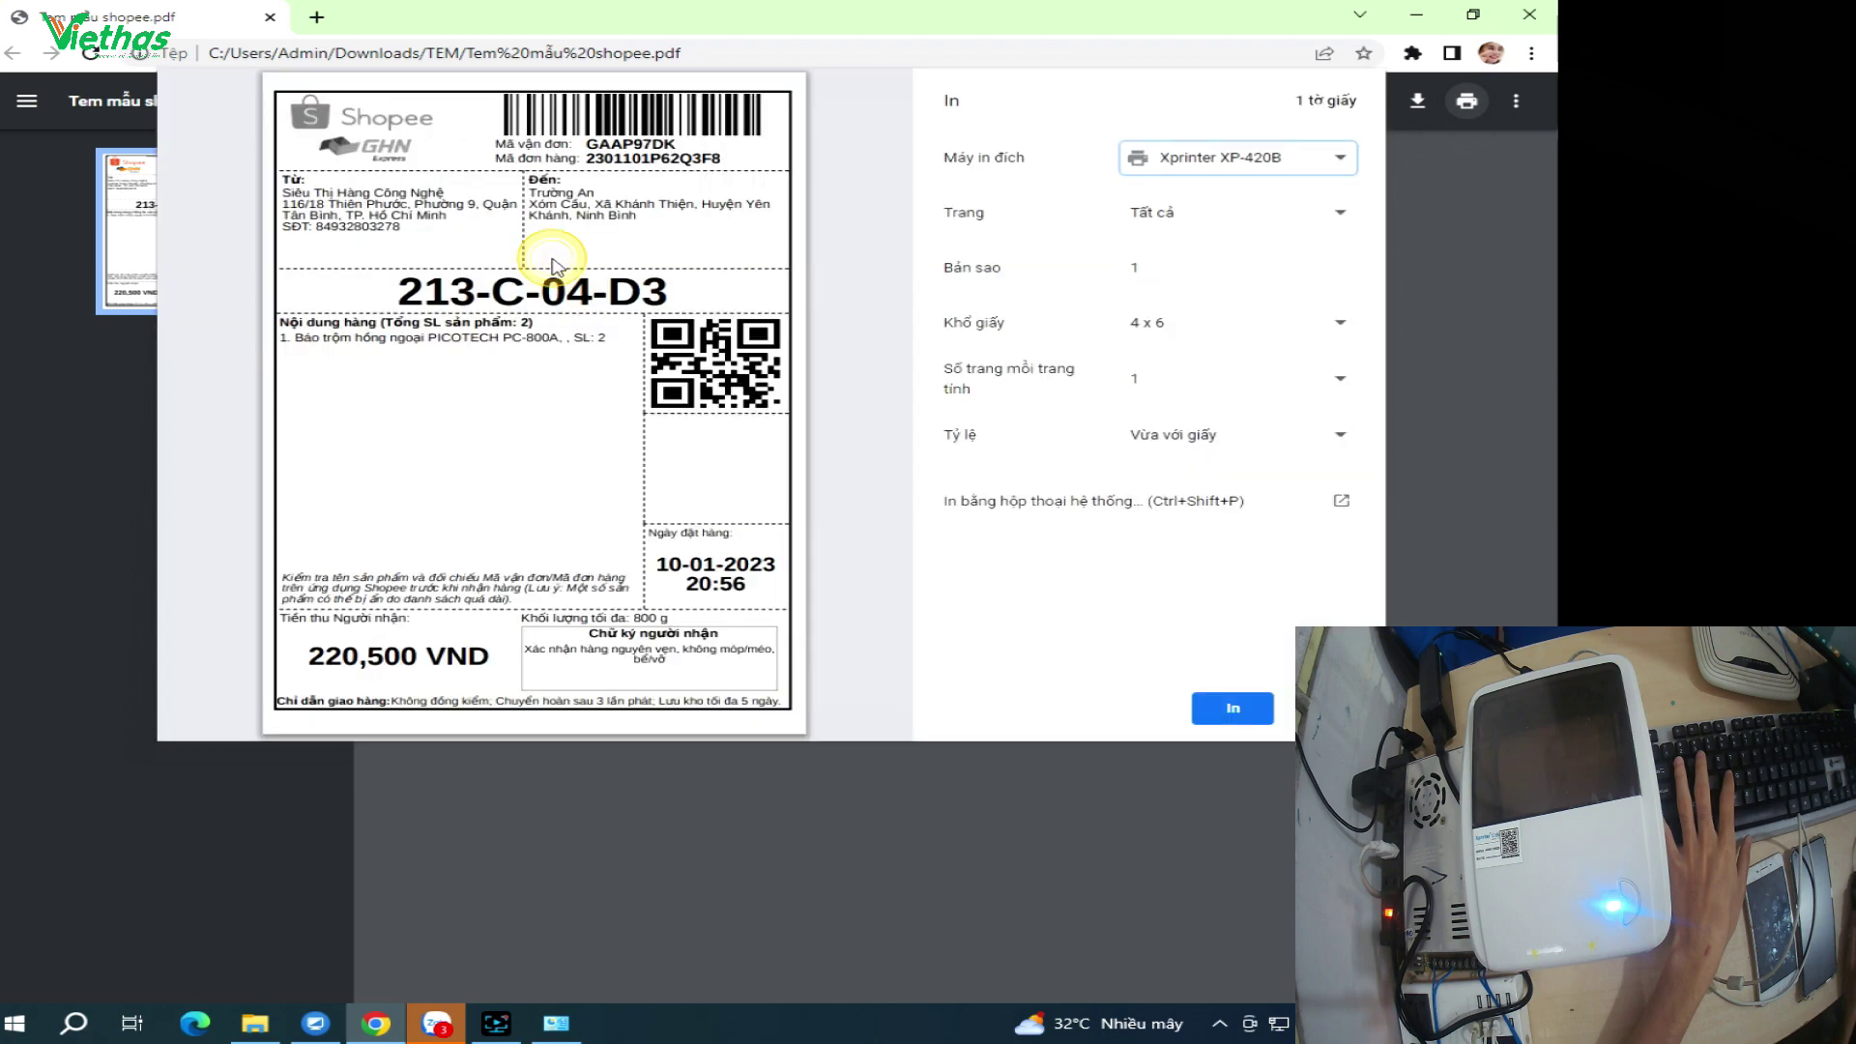
{"action": "left_click", "coordinate": [1245, 716]}
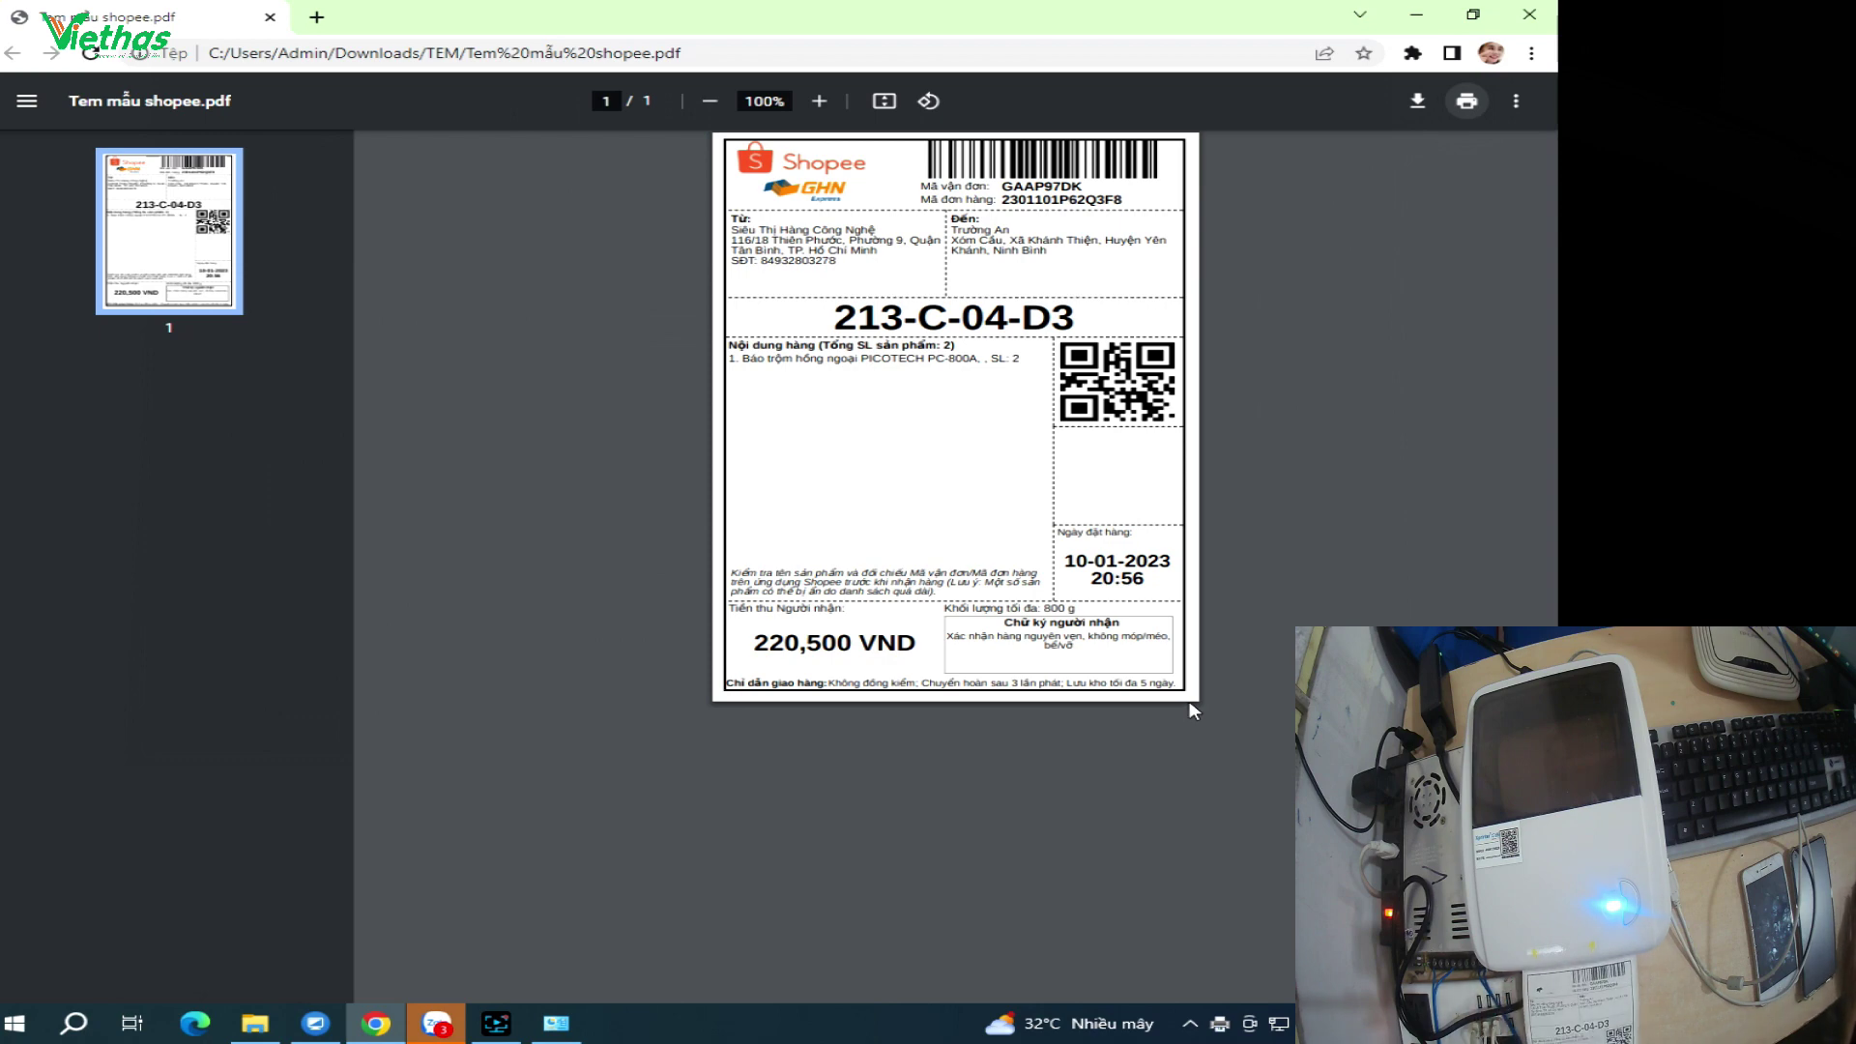
Bring up the Devices and Printers window and close it together with the Shopee label PDF
{"action": "left_click", "coordinate": [559, 1030]}
{"action": "right_click", "coordinate": [643, 556]}
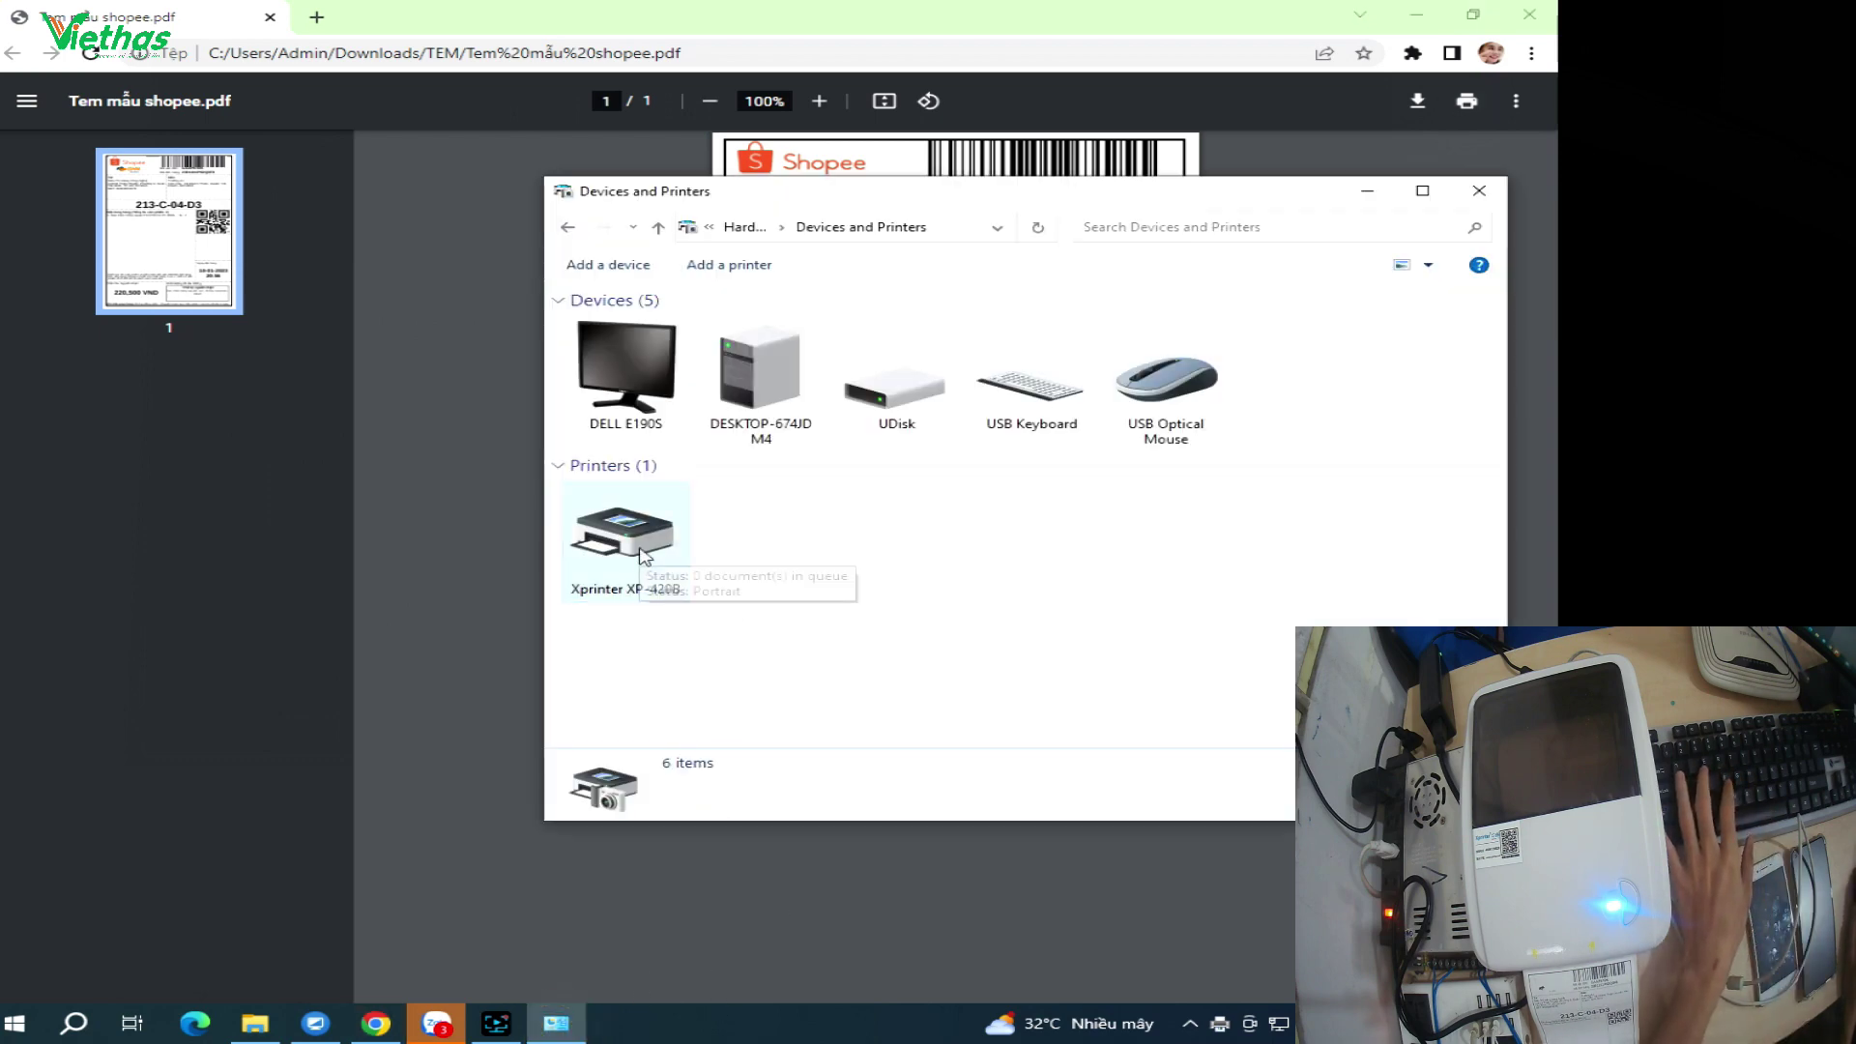
{"action": "left_click", "coordinate": [1305, 600]}
{"action": "left_click", "coordinate": [1479, 190]}
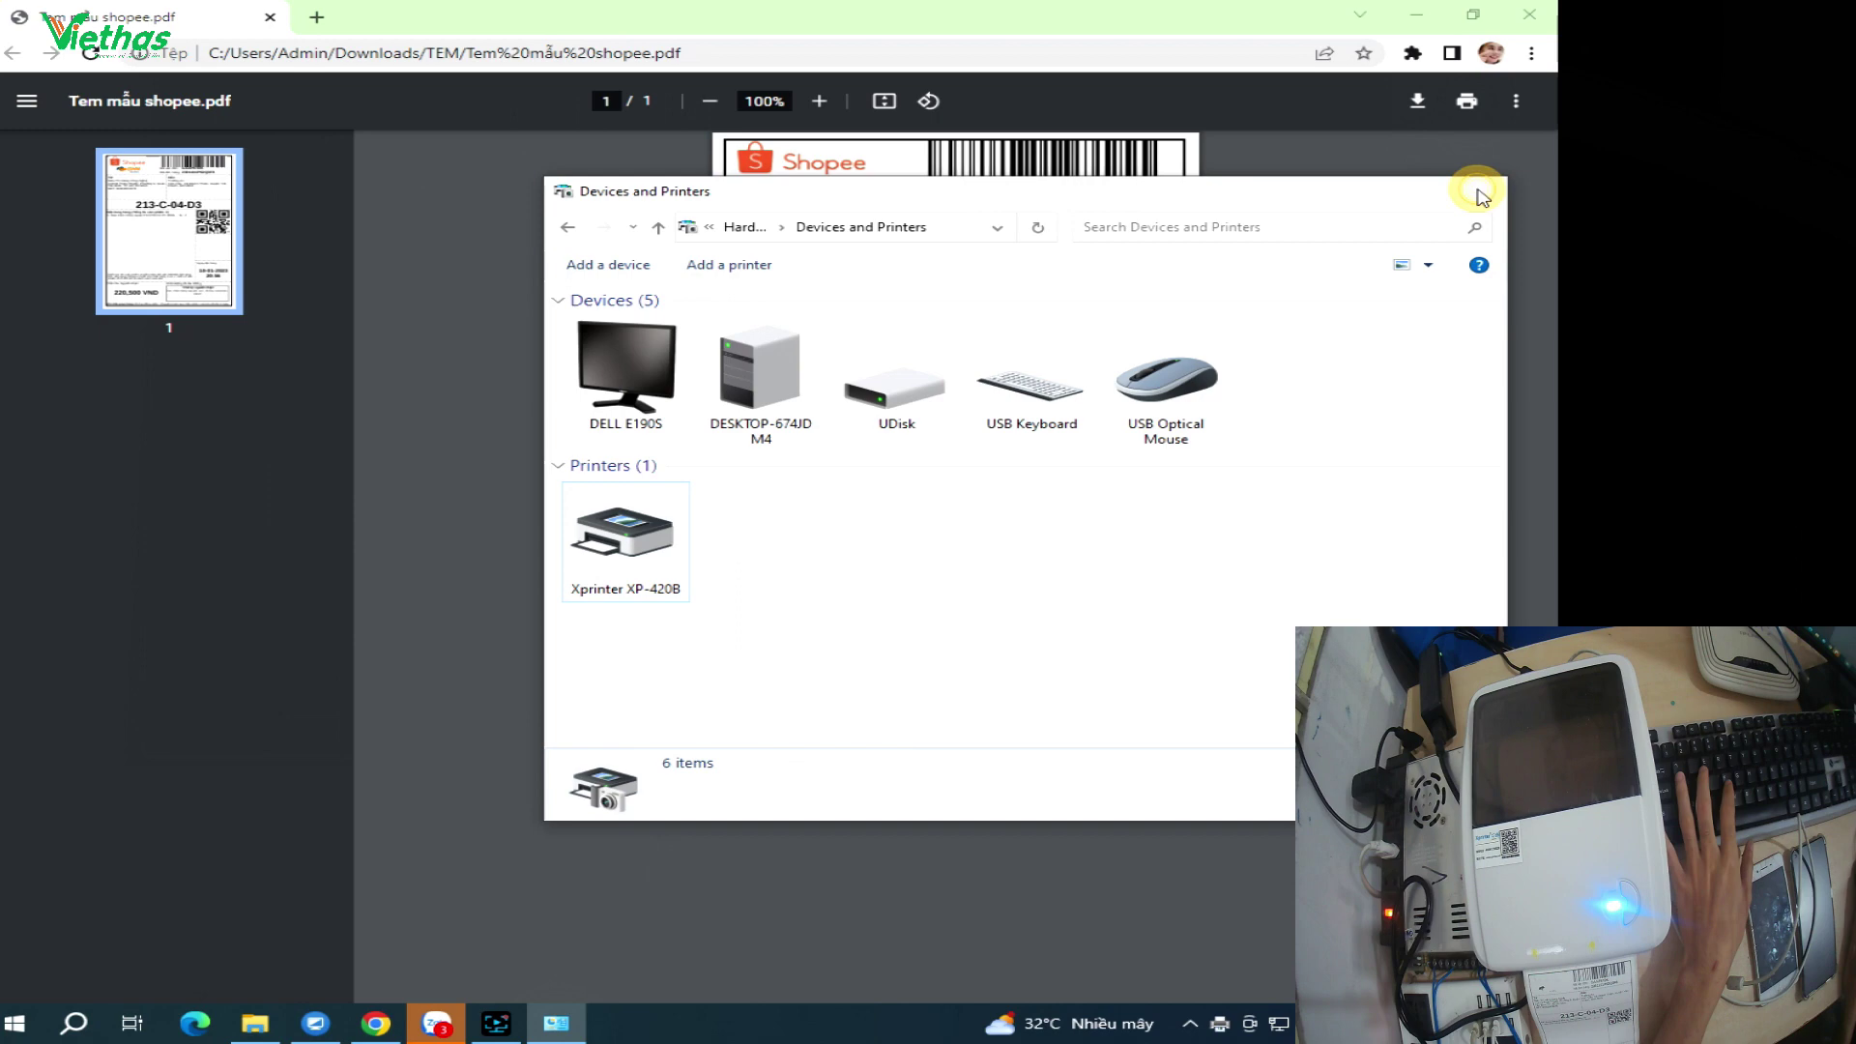
{"action": "left_click", "coordinate": [1530, 14]}
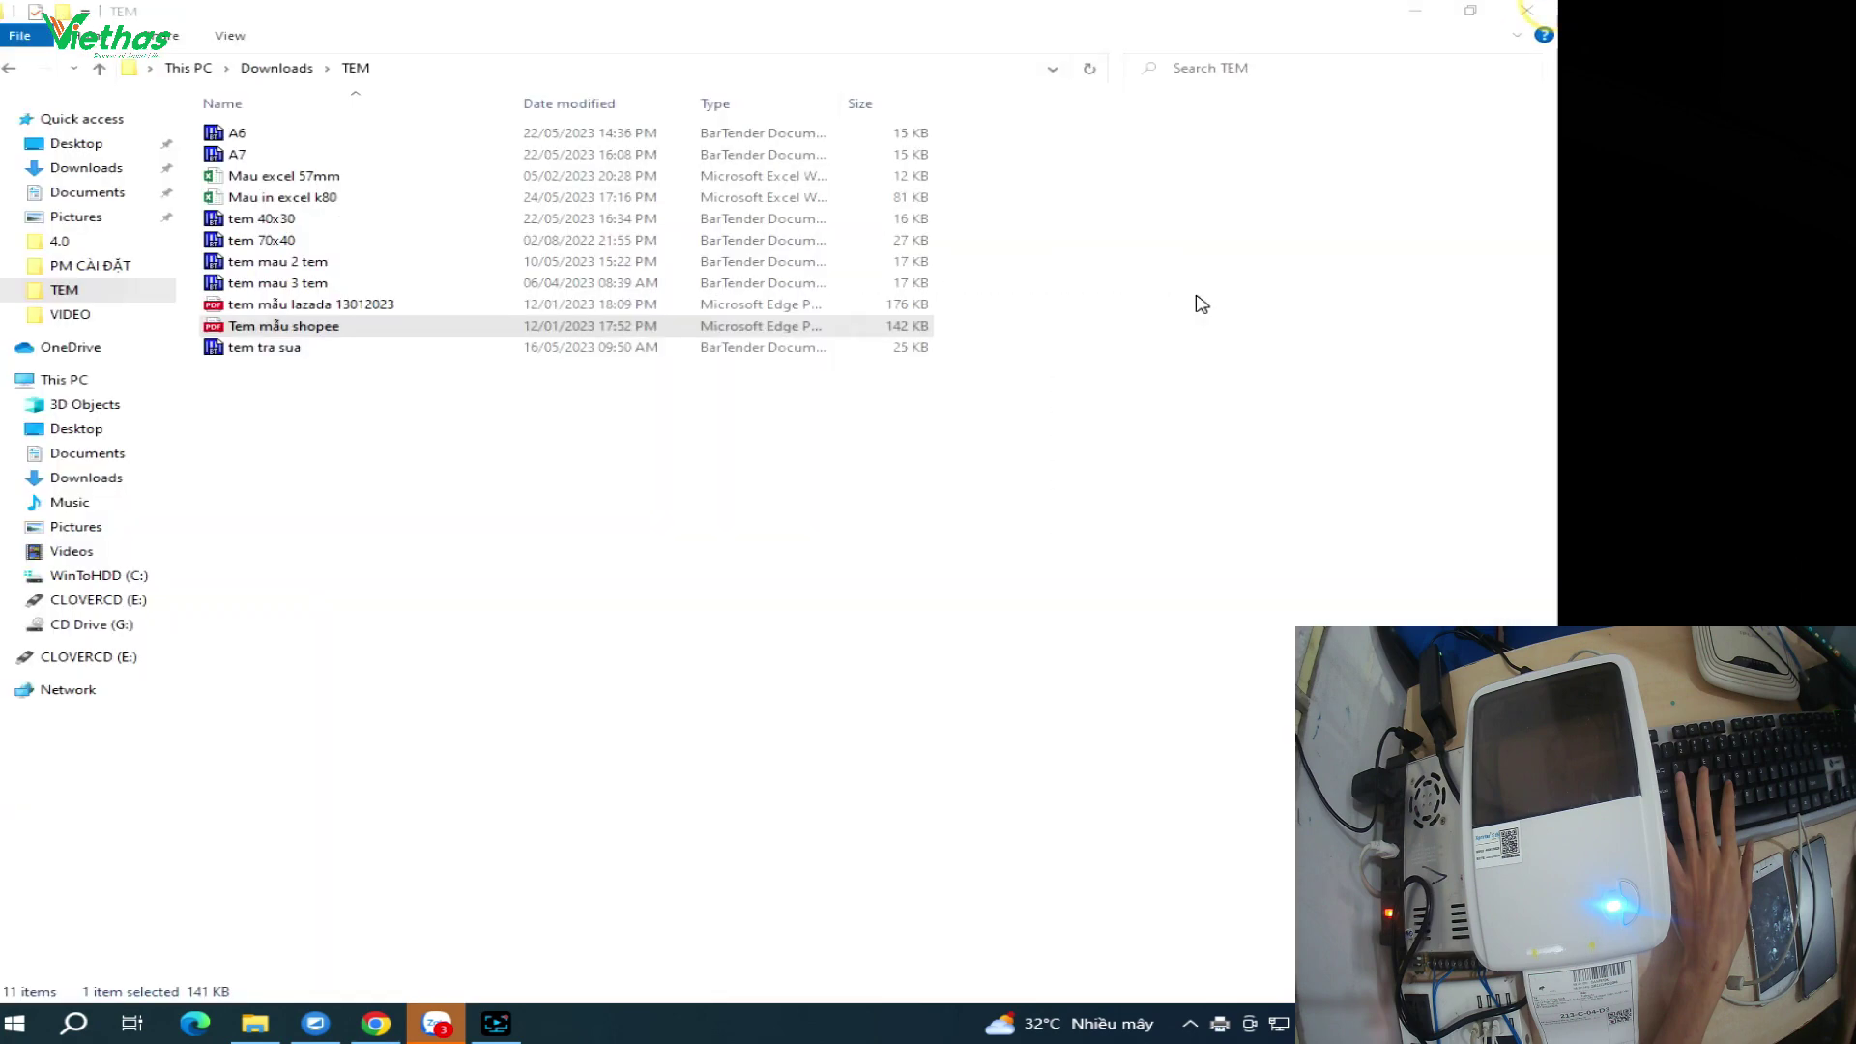
Open the PDF "tem mẫu lazada 13012023" from the TEM folder in Google Chrome and print it
{"action": "left_click", "coordinate": [389, 303]}
{"action": "right_click", "coordinate": [387, 303]}
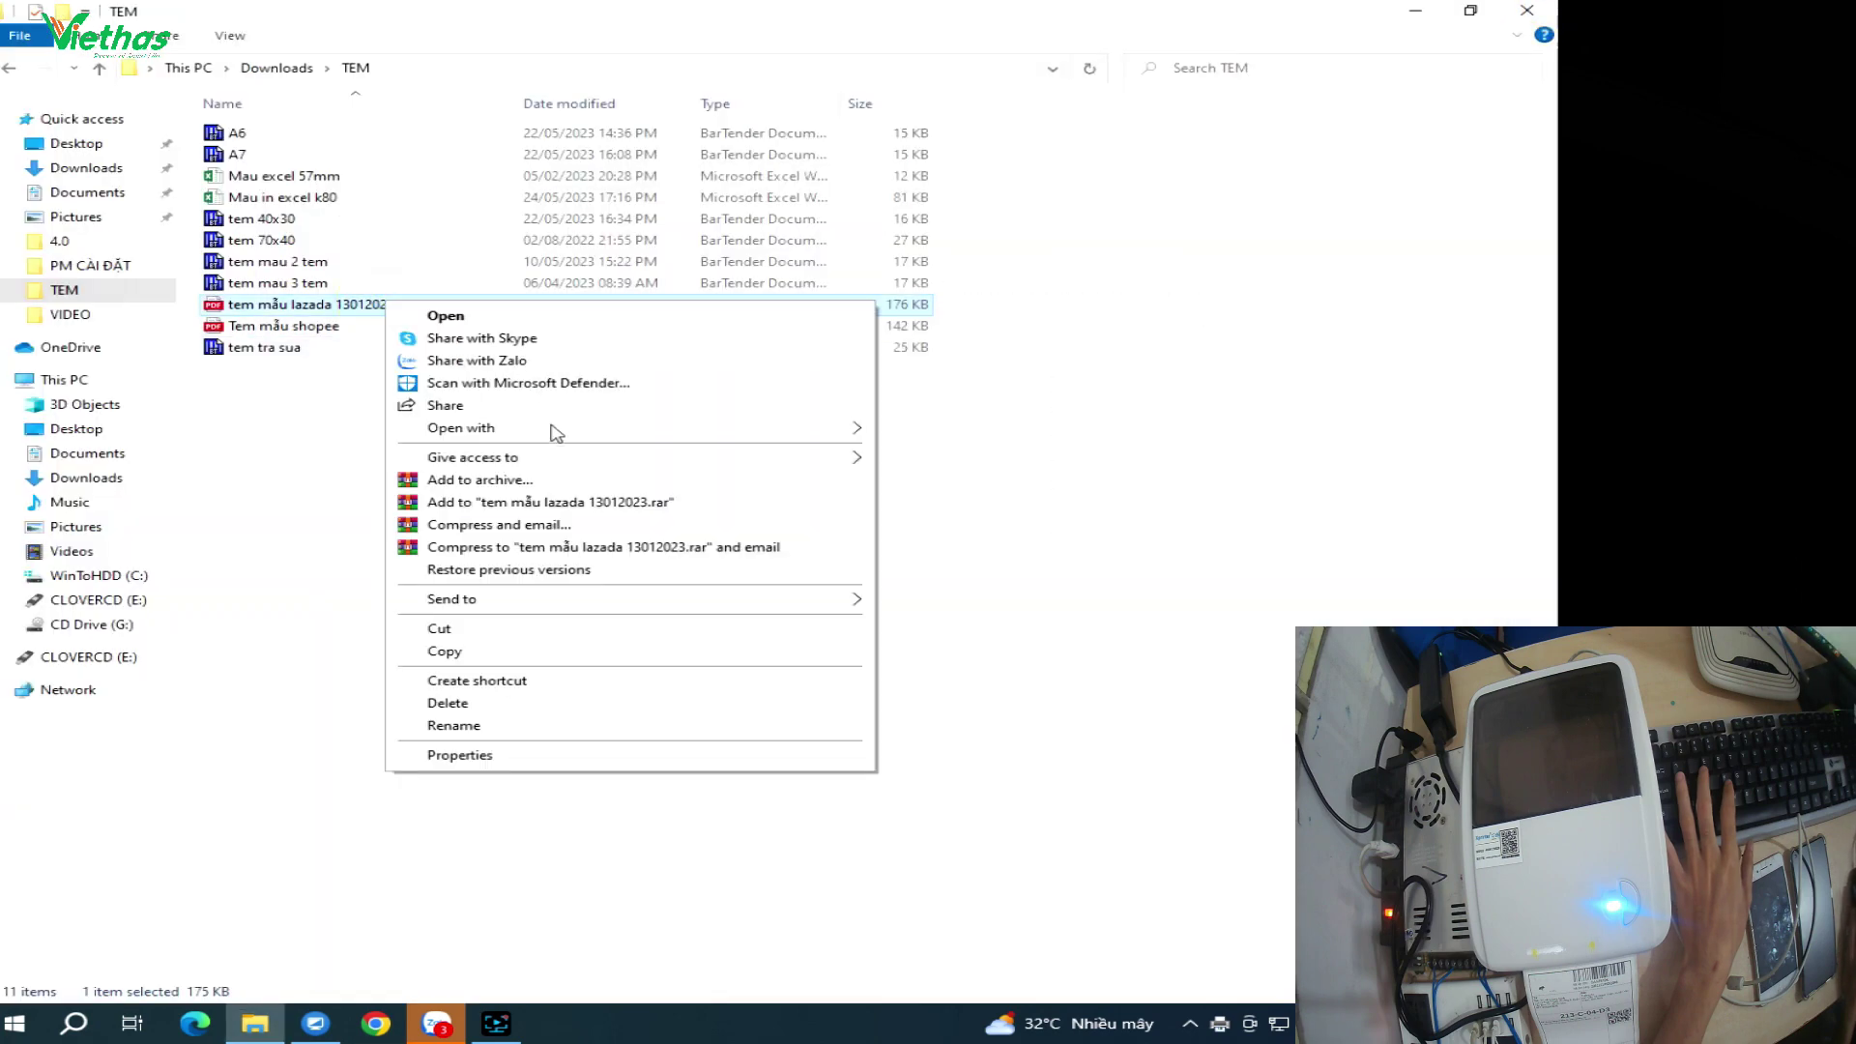
{"action": "mouse_move", "coordinate": [556, 433]}
{"action": "left_click", "coordinate": [936, 428]}
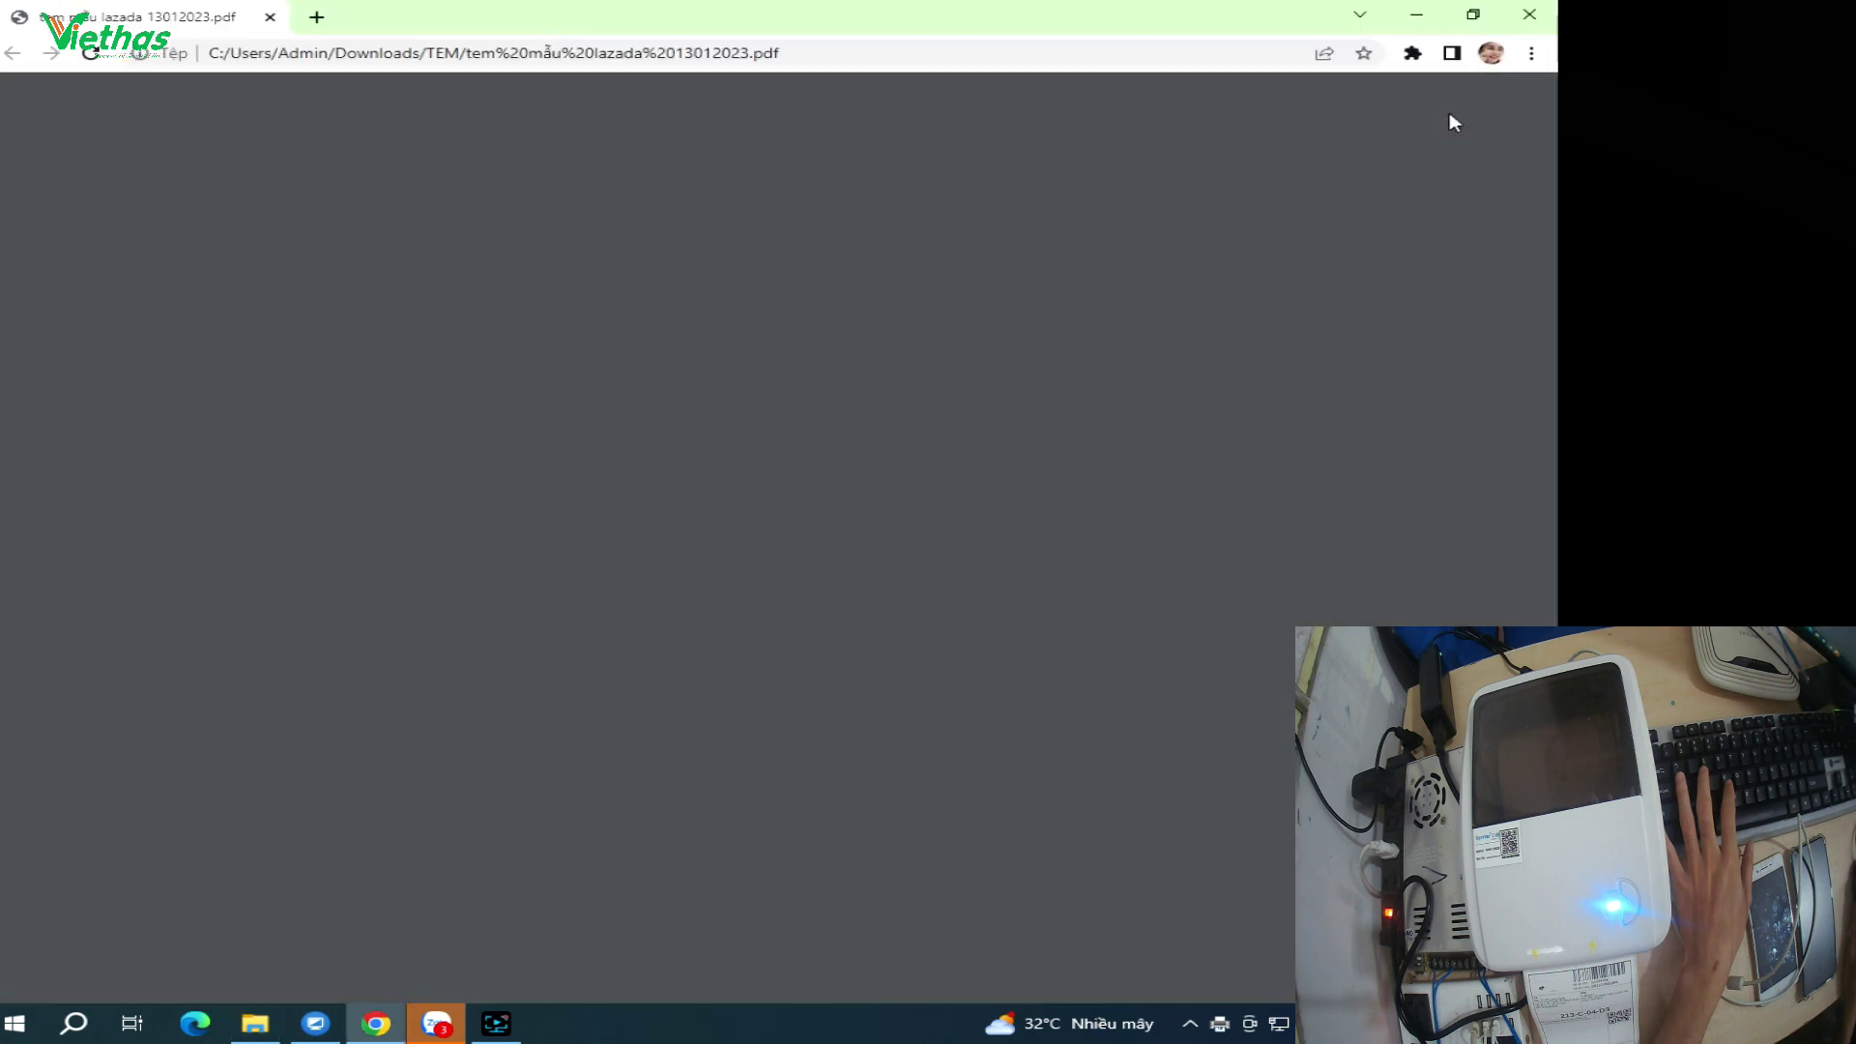
{"action": "left_click", "coordinate": [1465, 114]}
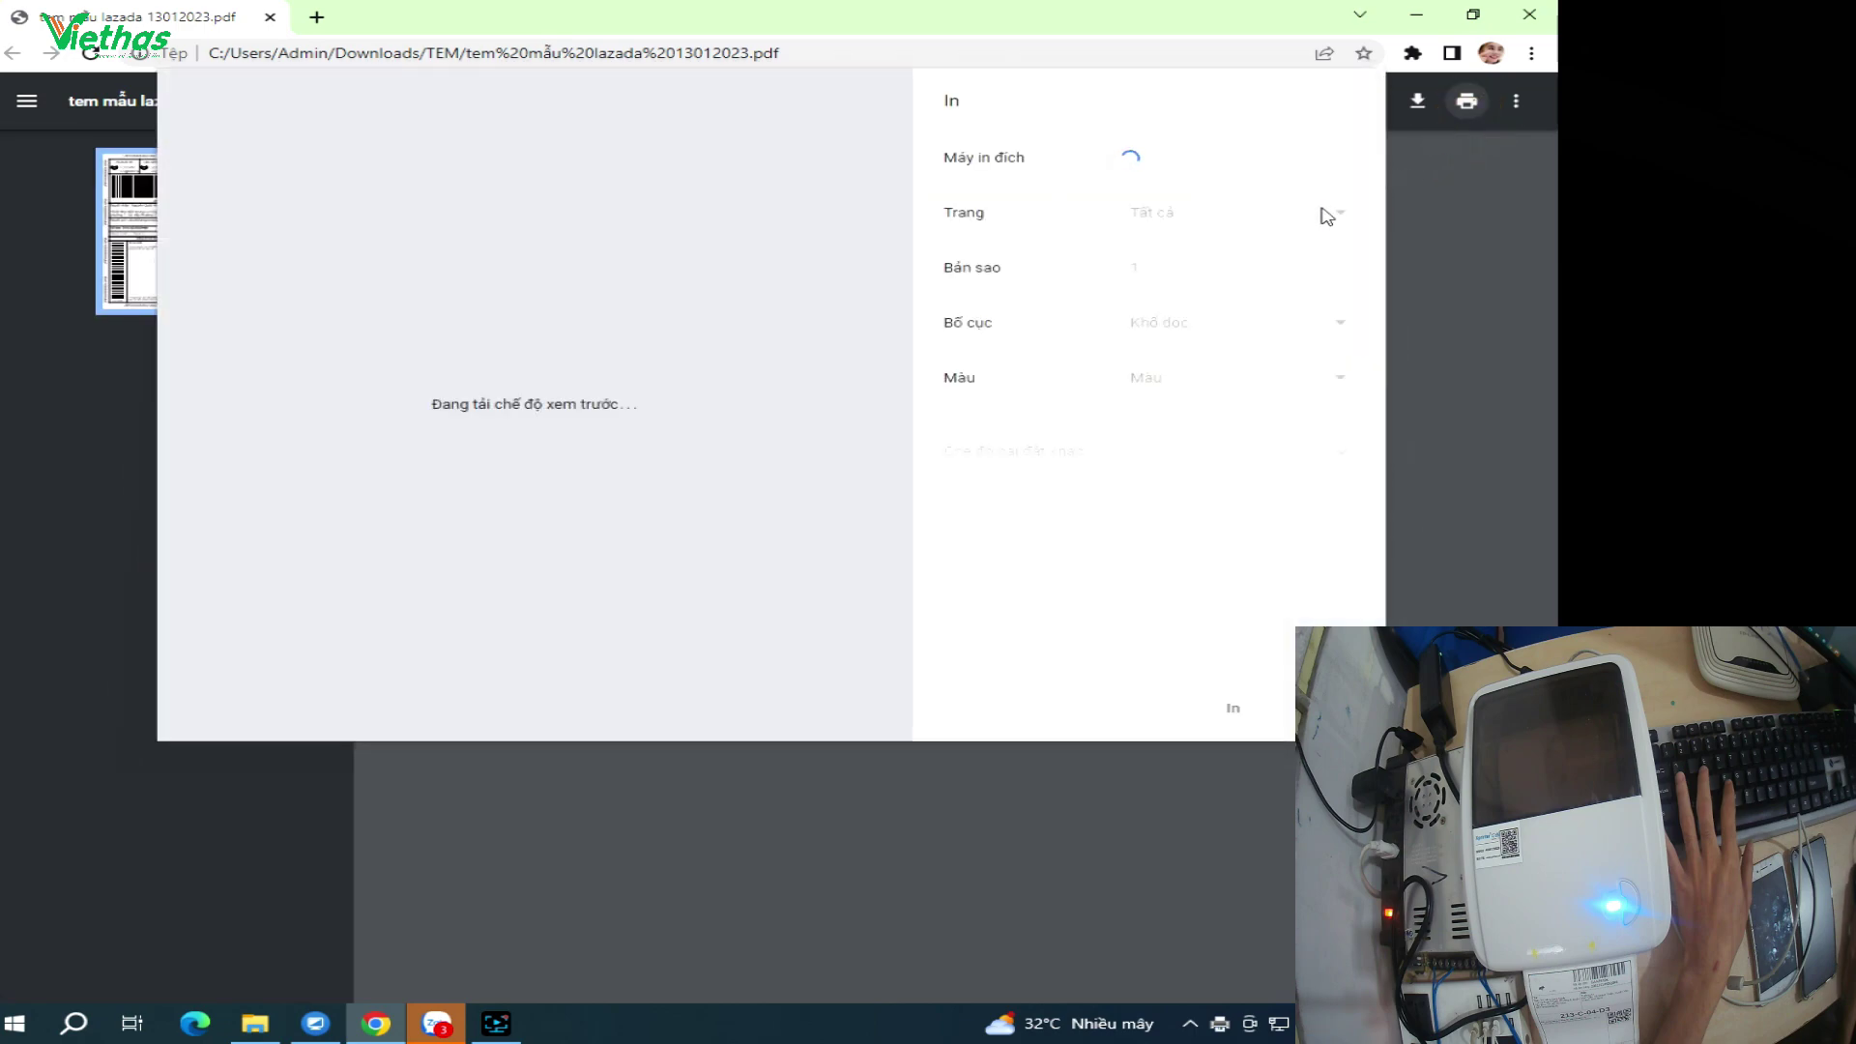
{"action": "left_click", "coordinate": [1231, 709]}
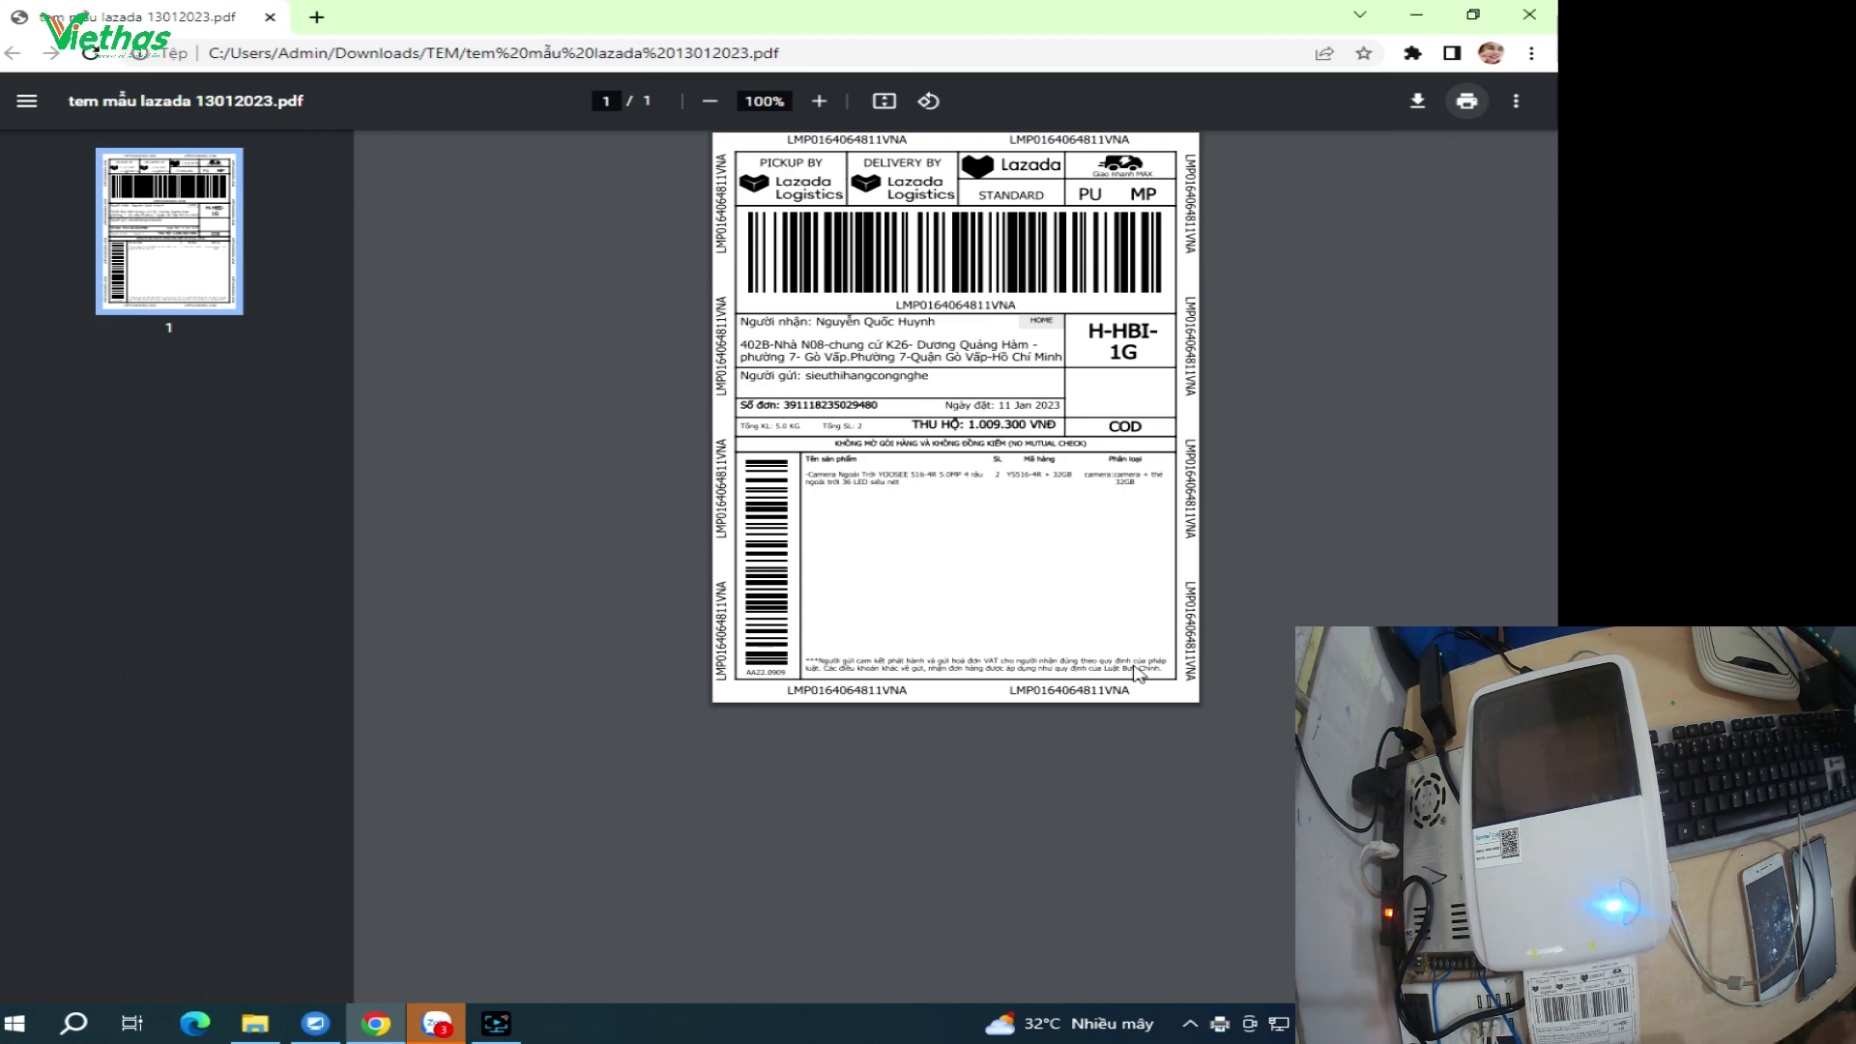
{"action": "left_click", "coordinate": [512, 1023]}
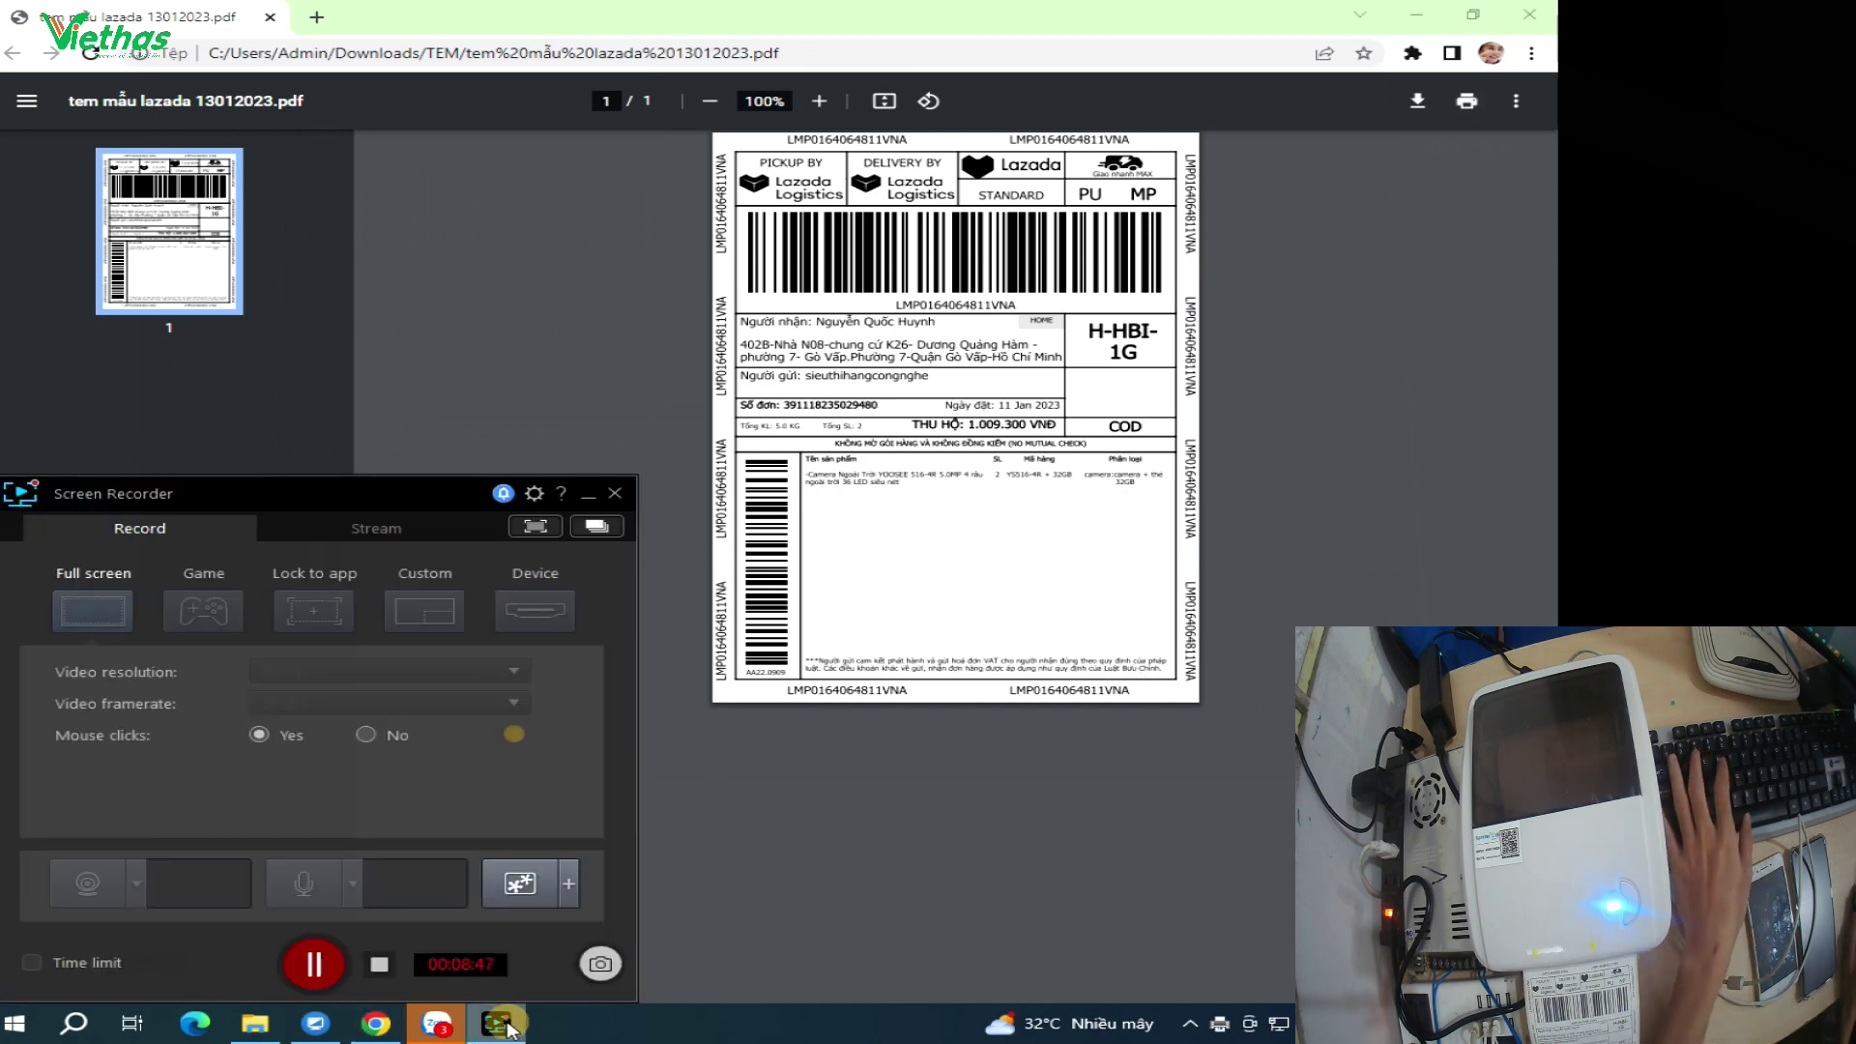
{"action": "left_click", "coordinate": [379, 965]}
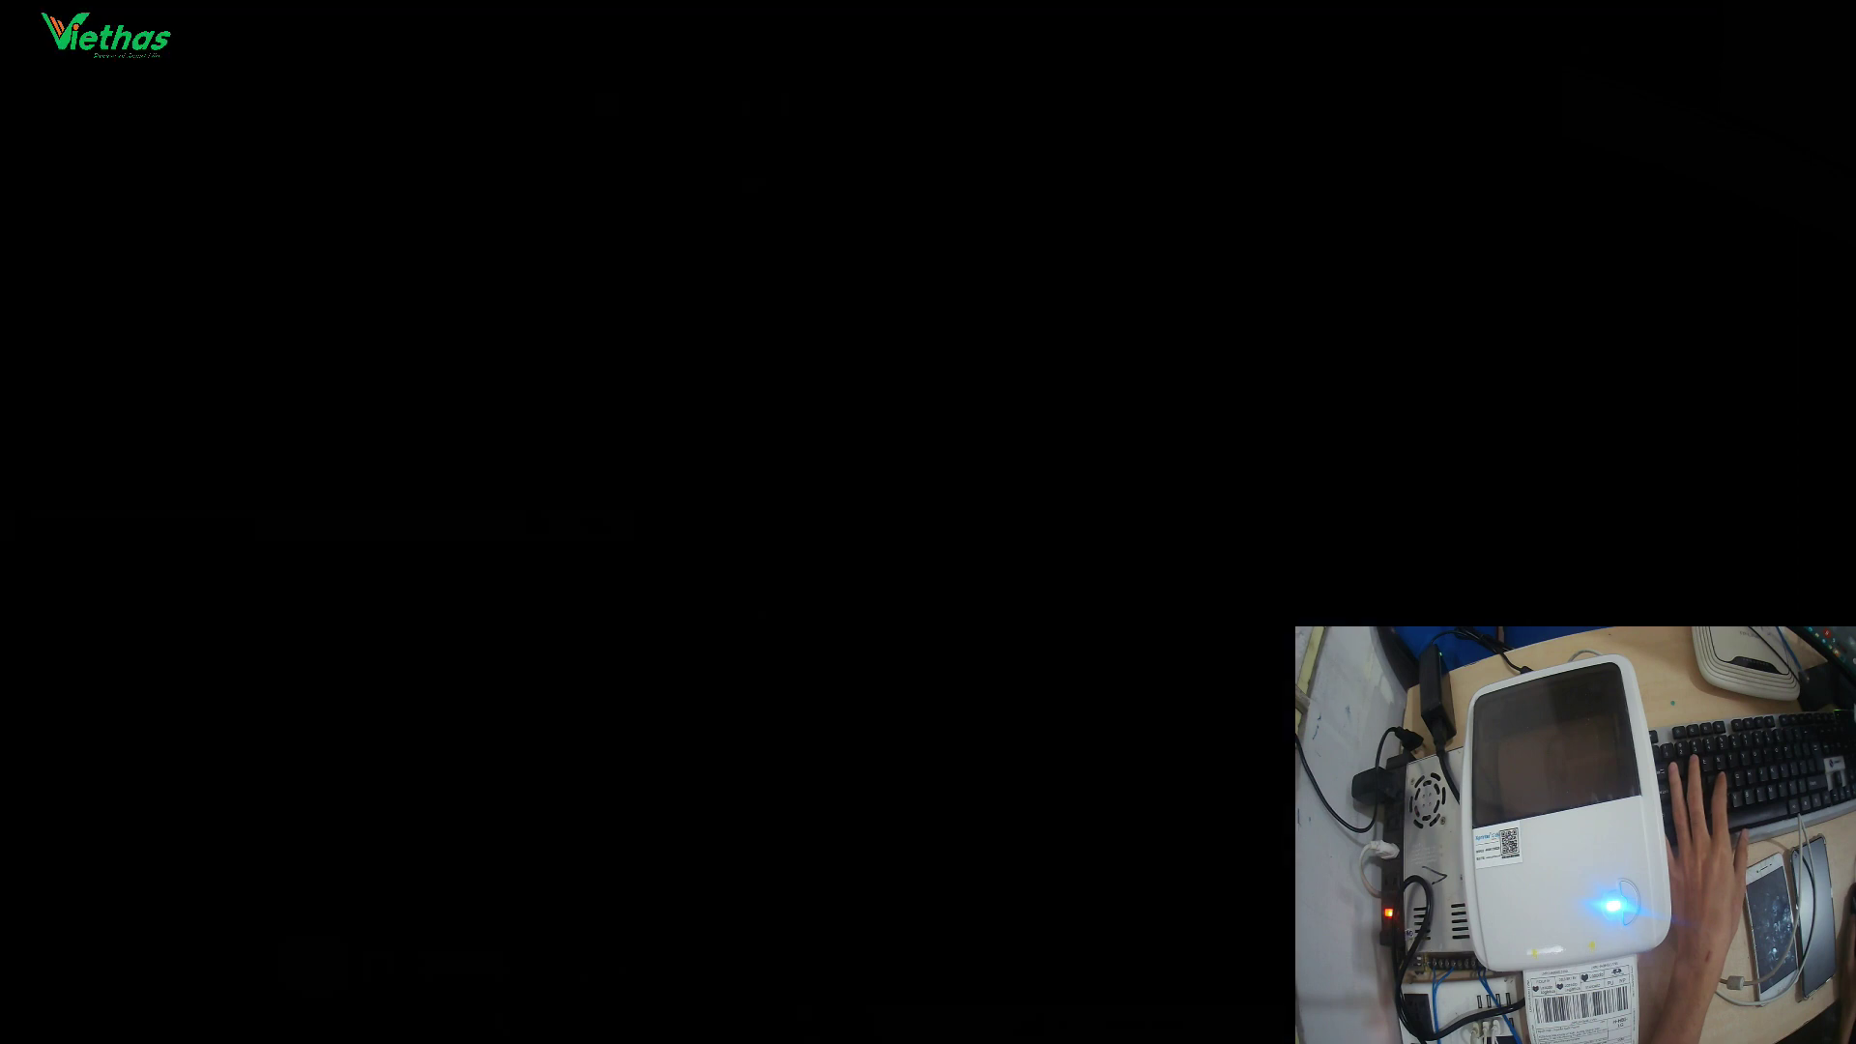